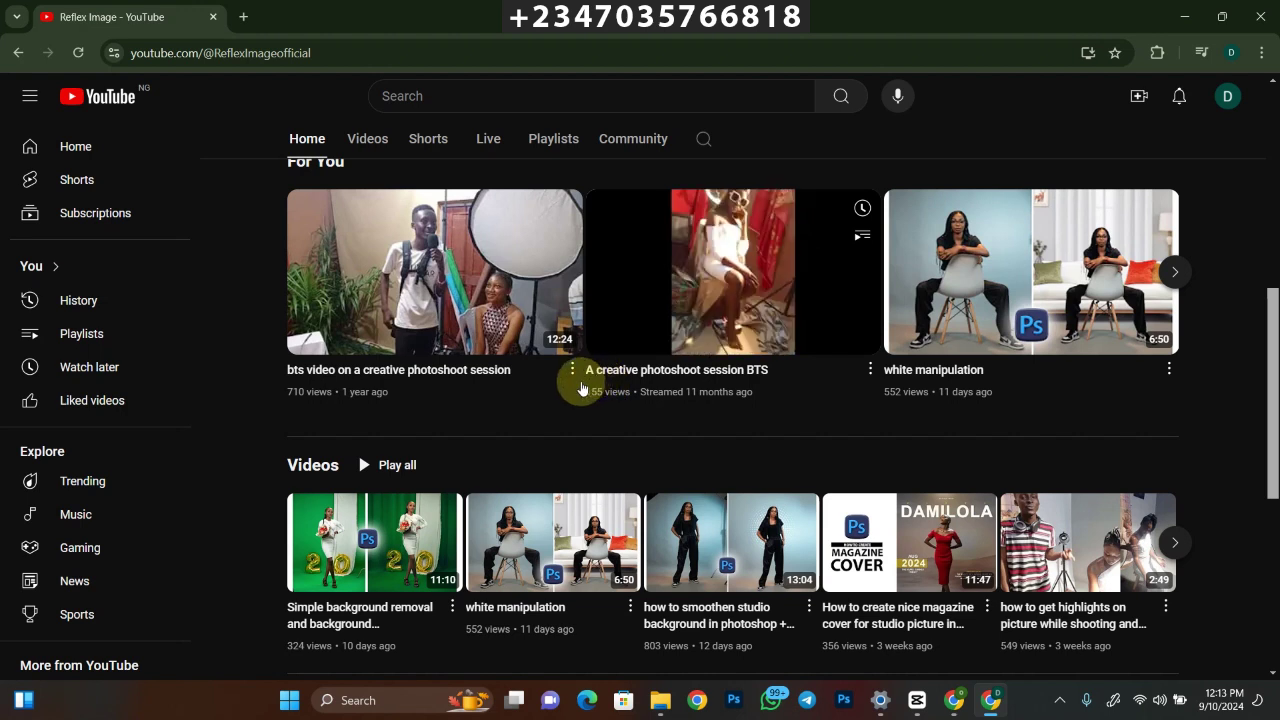
# - Subscribe to the Reflex Image YouTube channel
pyautogui.scroll(5, 764, 241)
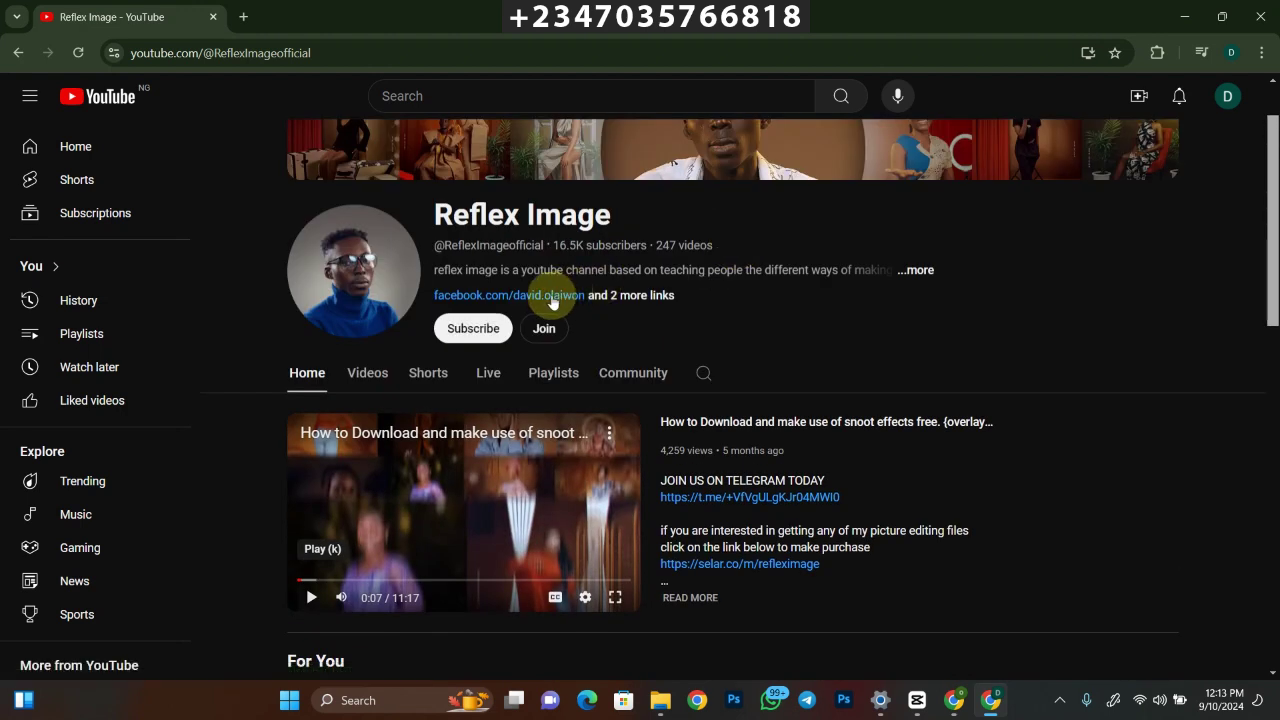
pyautogui.click(462, 329)
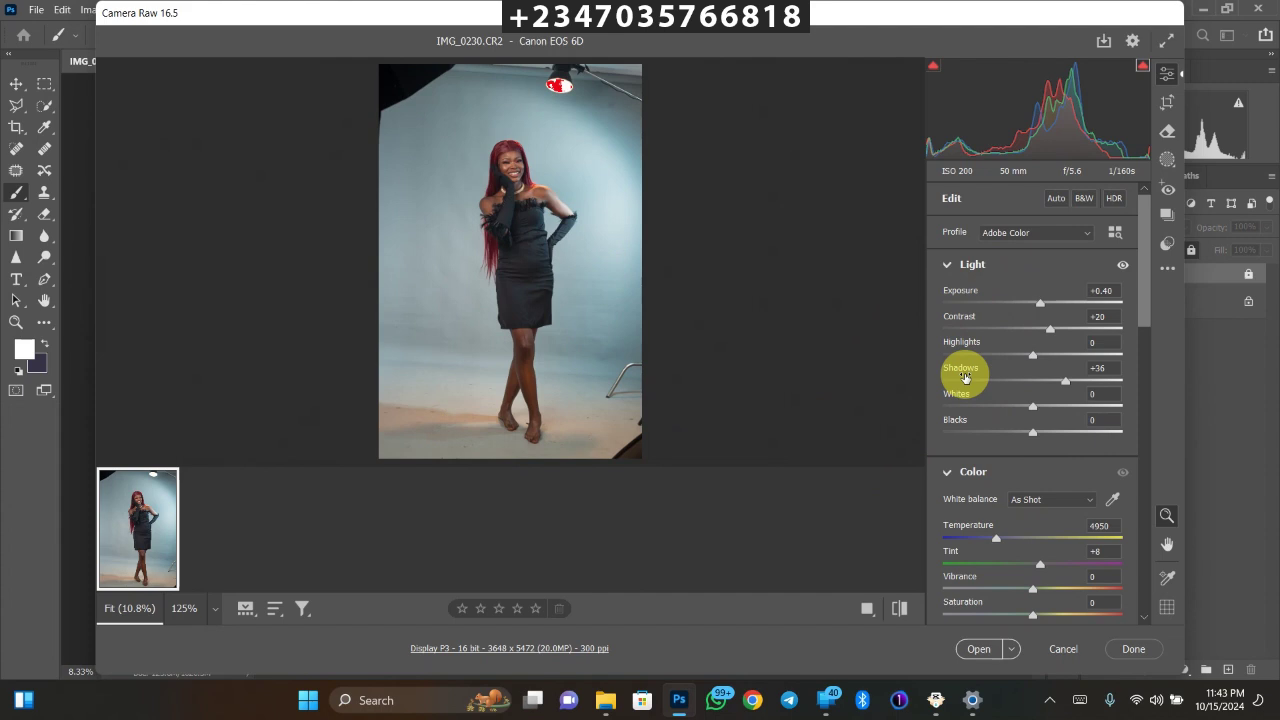
# - Open IMG_0230.CR2 from Camera Raw into Photoshop and crop it at 4:5, slightly rotated and extended past the photo's side and lower edges
pyautogui.moveTo(965, 377)
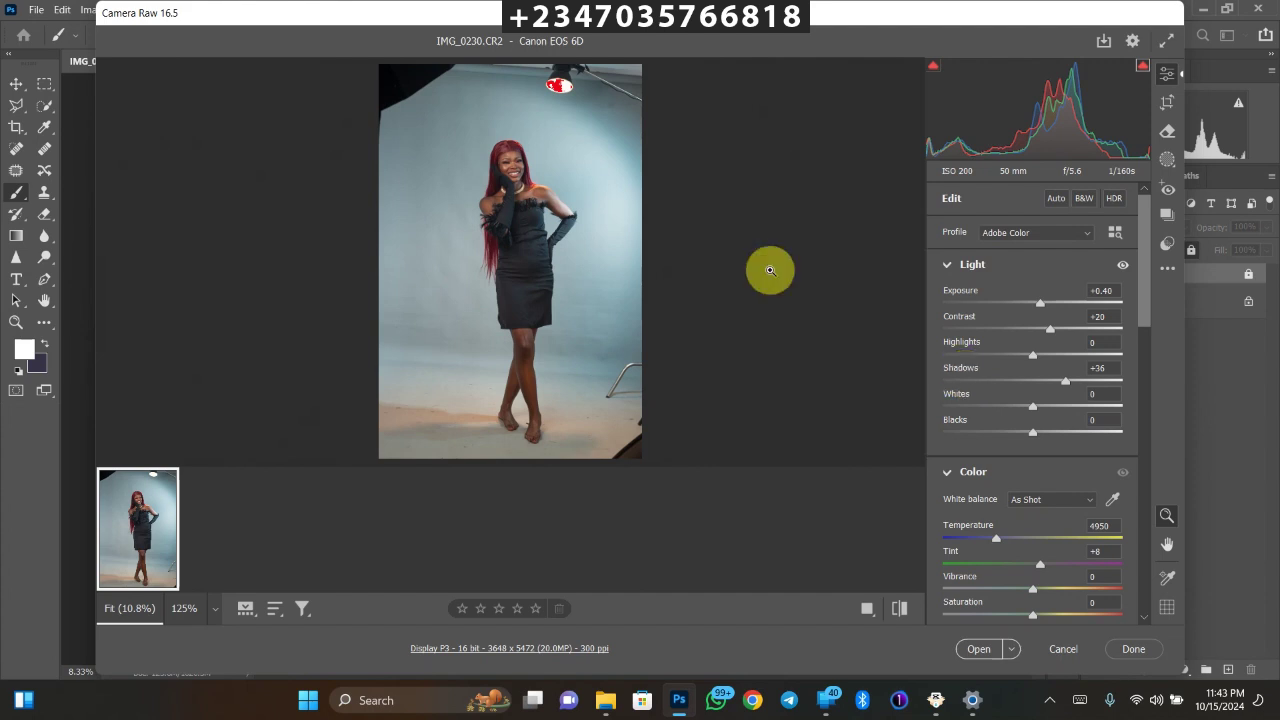
pyautogui.click(976, 650)
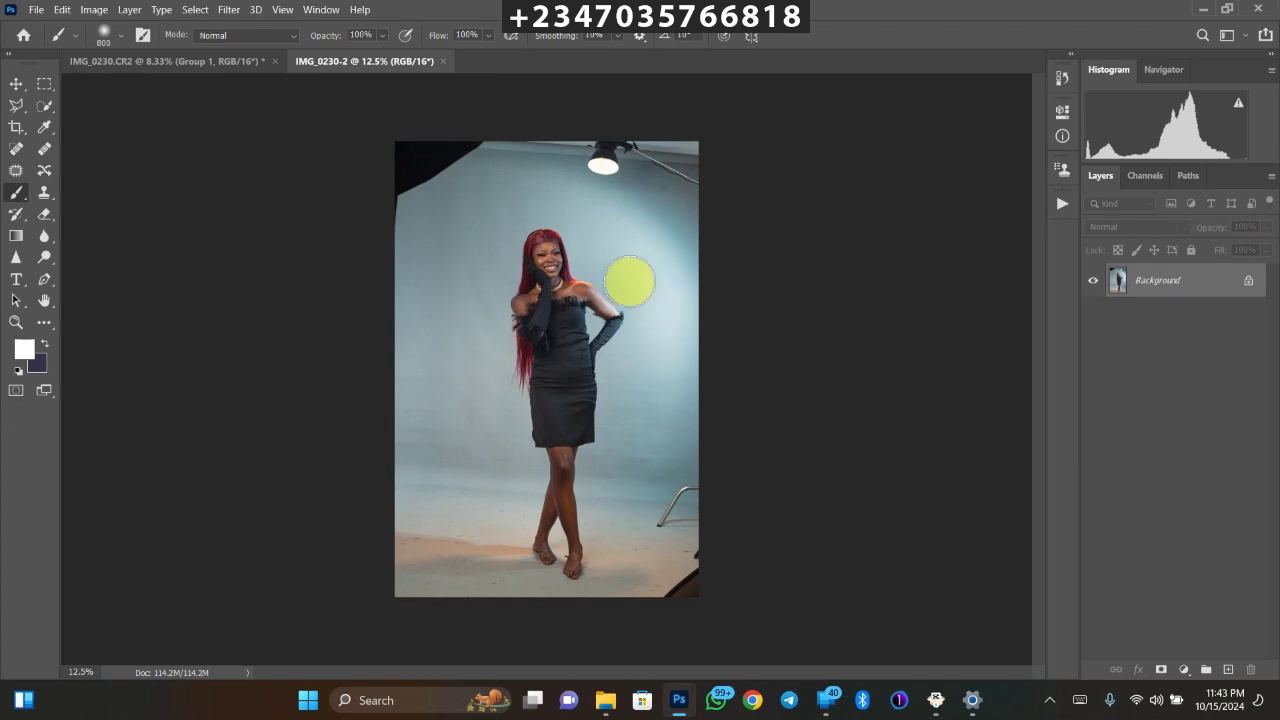
pyautogui.click(16, 128)
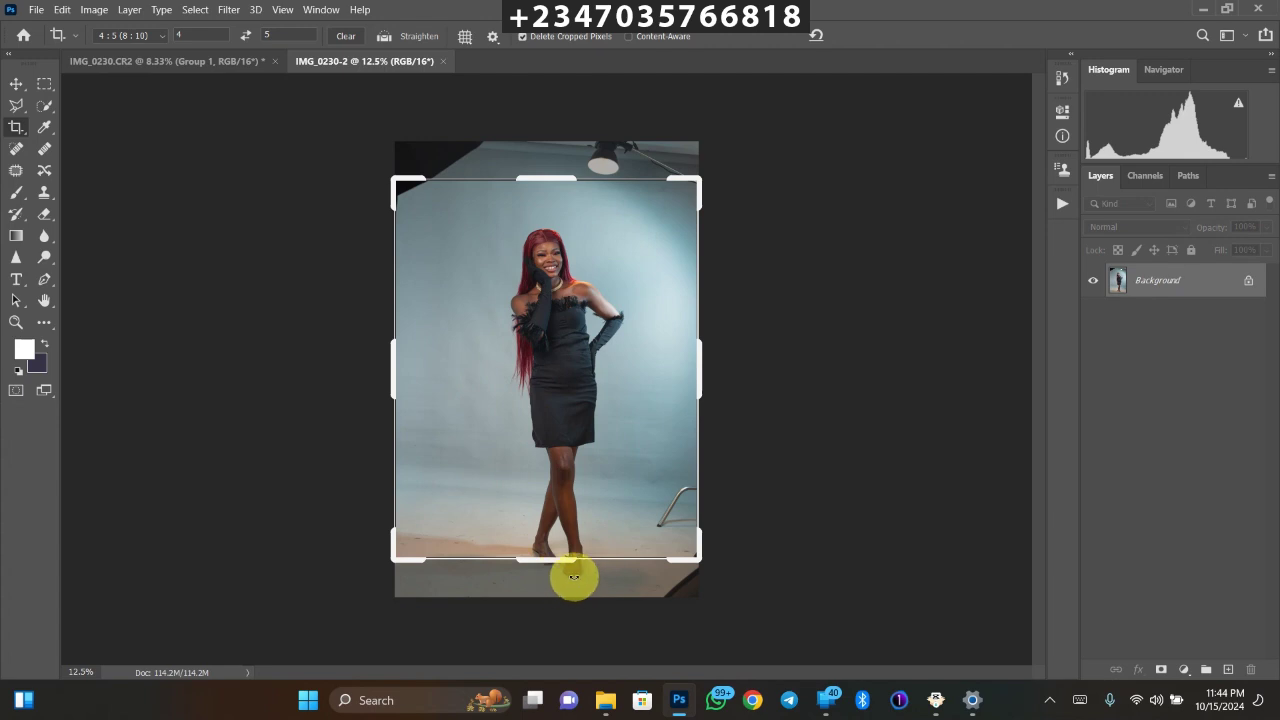
pyautogui.moveTo(567, 560); pyautogui.dragTo(564, 584)
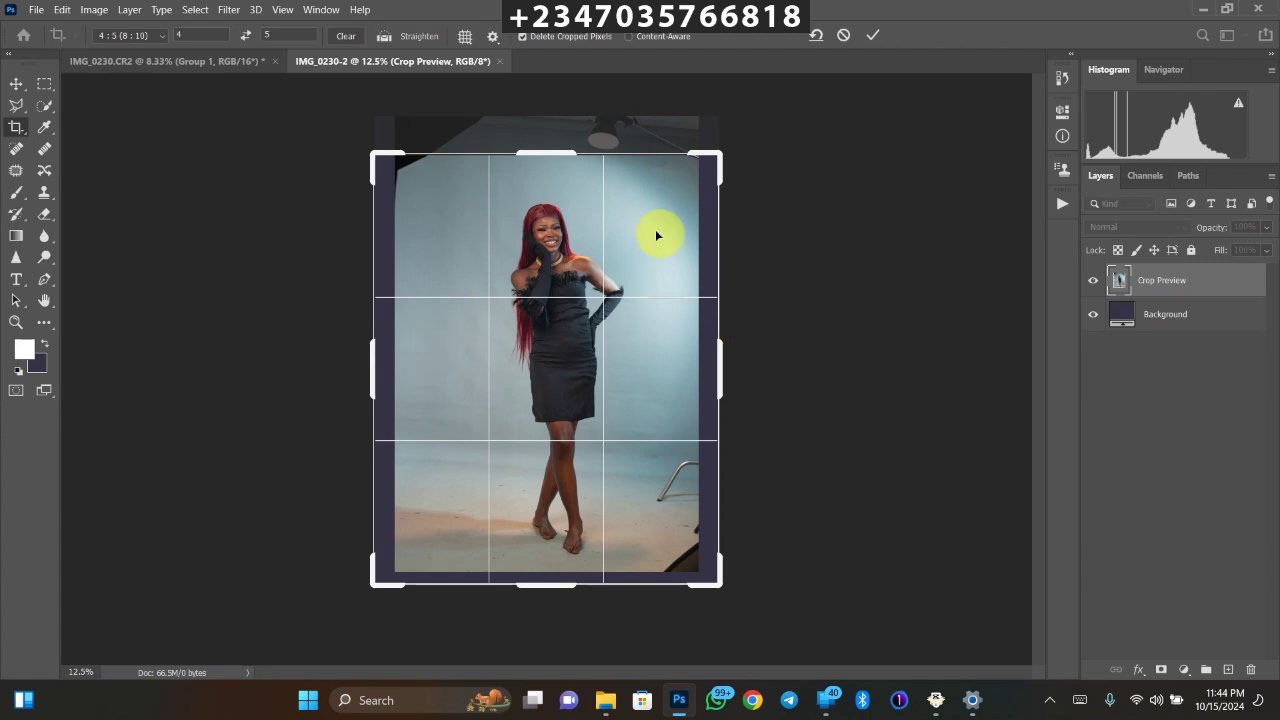
pyautogui.moveTo(525, 153); pyautogui.dragTo(530, 145)
pyautogui.moveTo(346, 129); pyautogui.dragTo(344, 135)
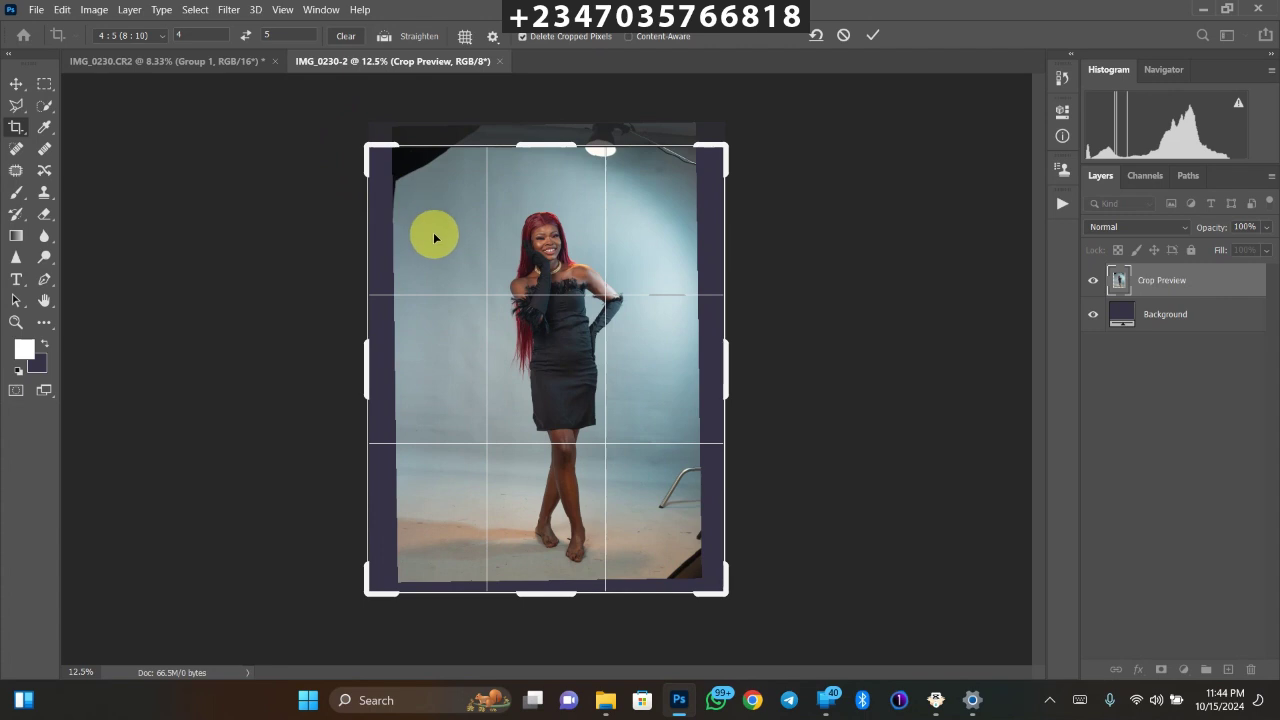
pyautogui.doubleClick(421, 205)
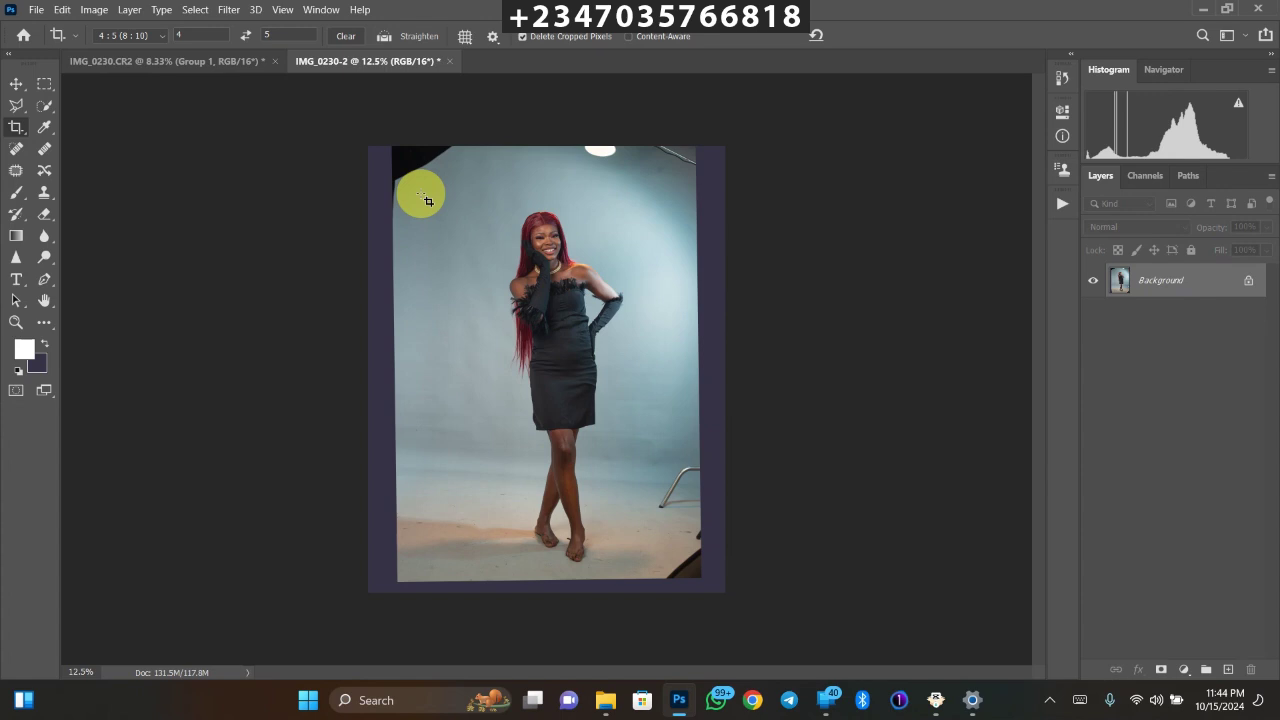
# - Switch to the IMG_0230.CR2 document and hide Group 1 to show the original photo
pyautogui.click(221, 66)
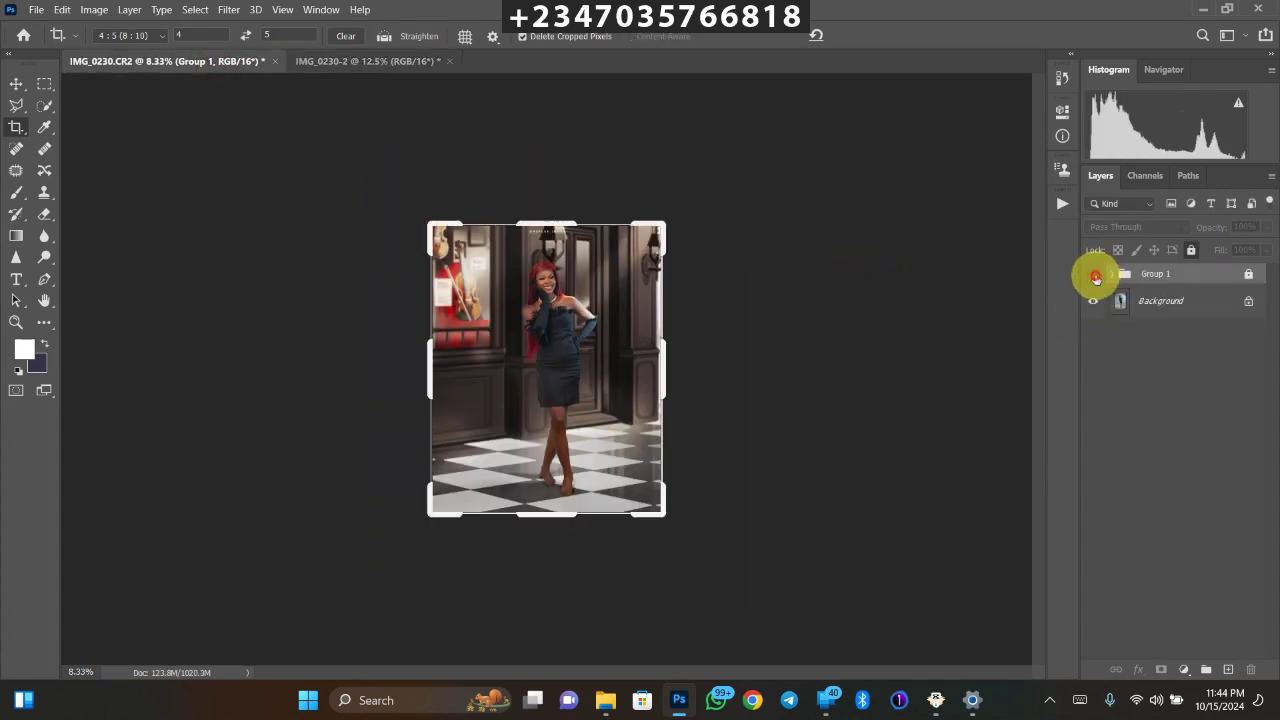
pyautogui.click(1094, 275)
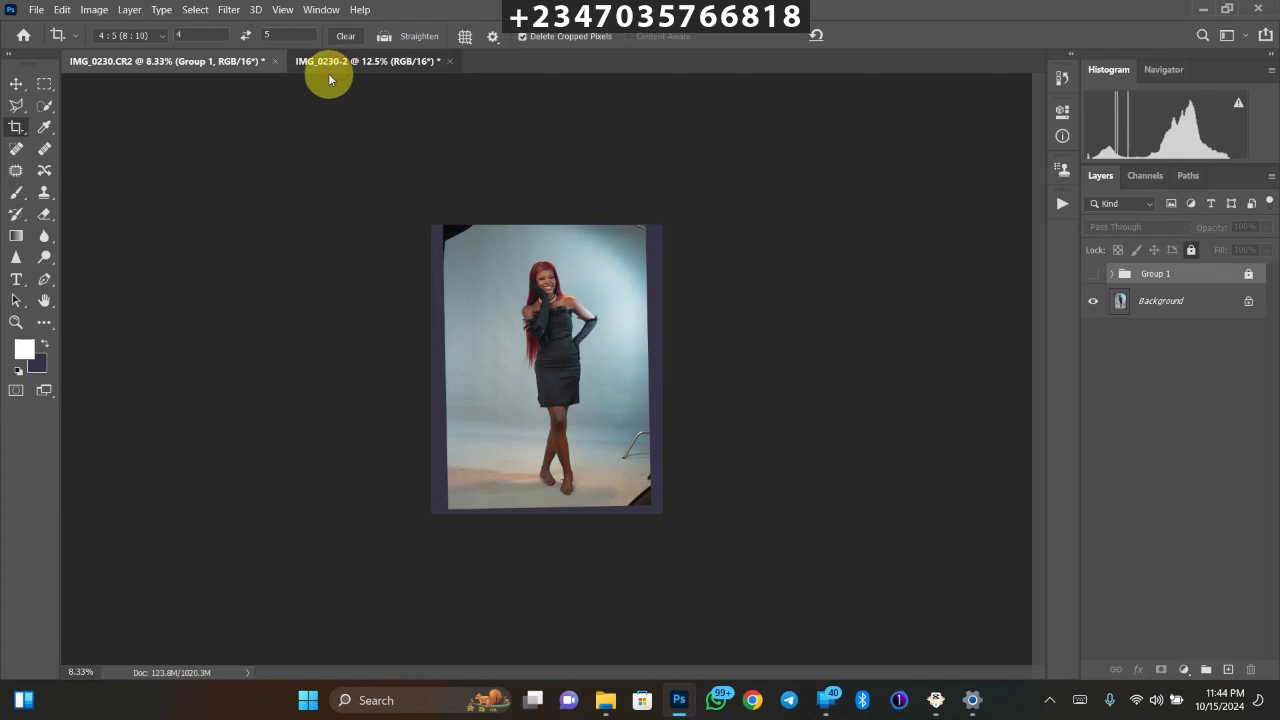
pyautogui.click(331, 70)
pyautogui.click(229, 68)
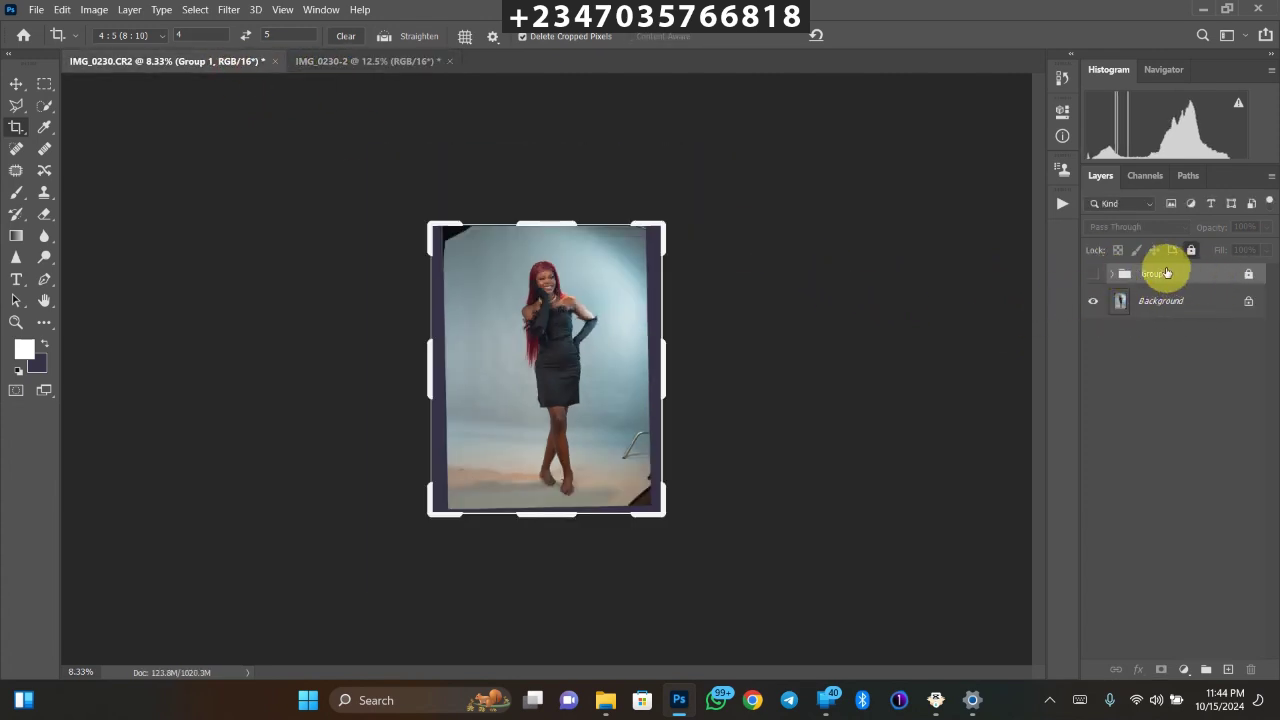
pyautogui.click(1111, 273)
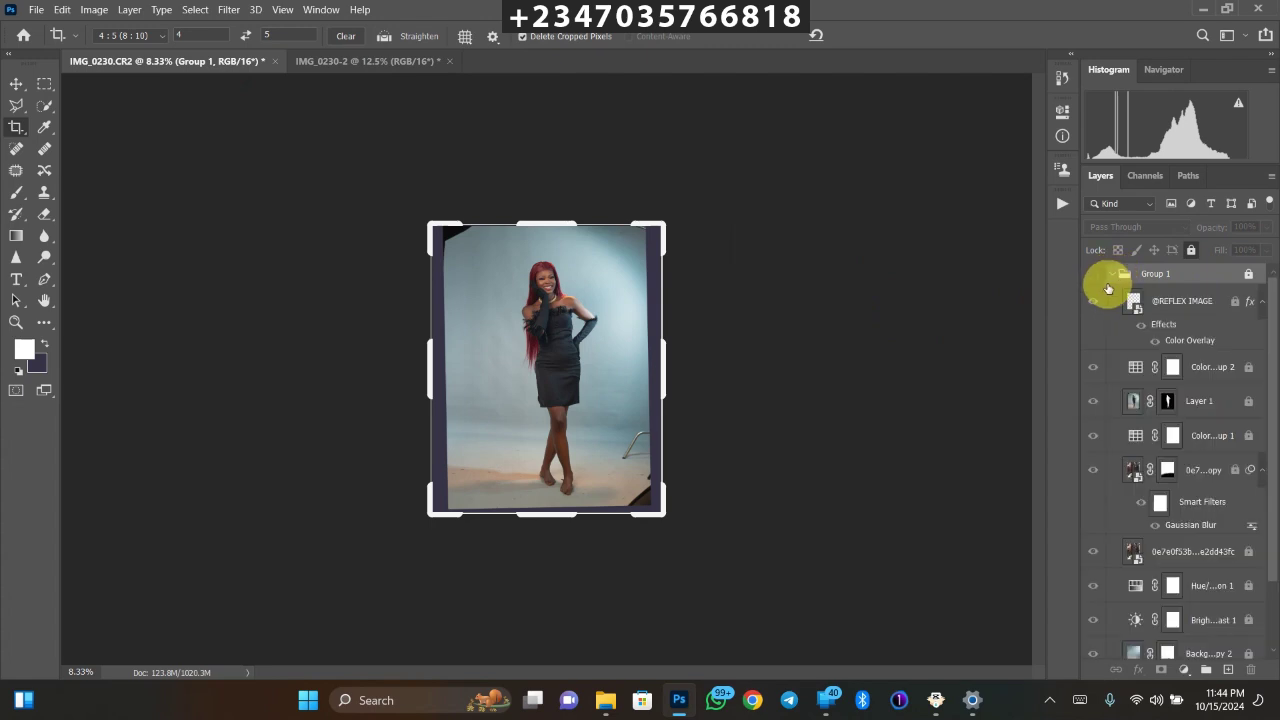
pyautogui.click(1110, 273)
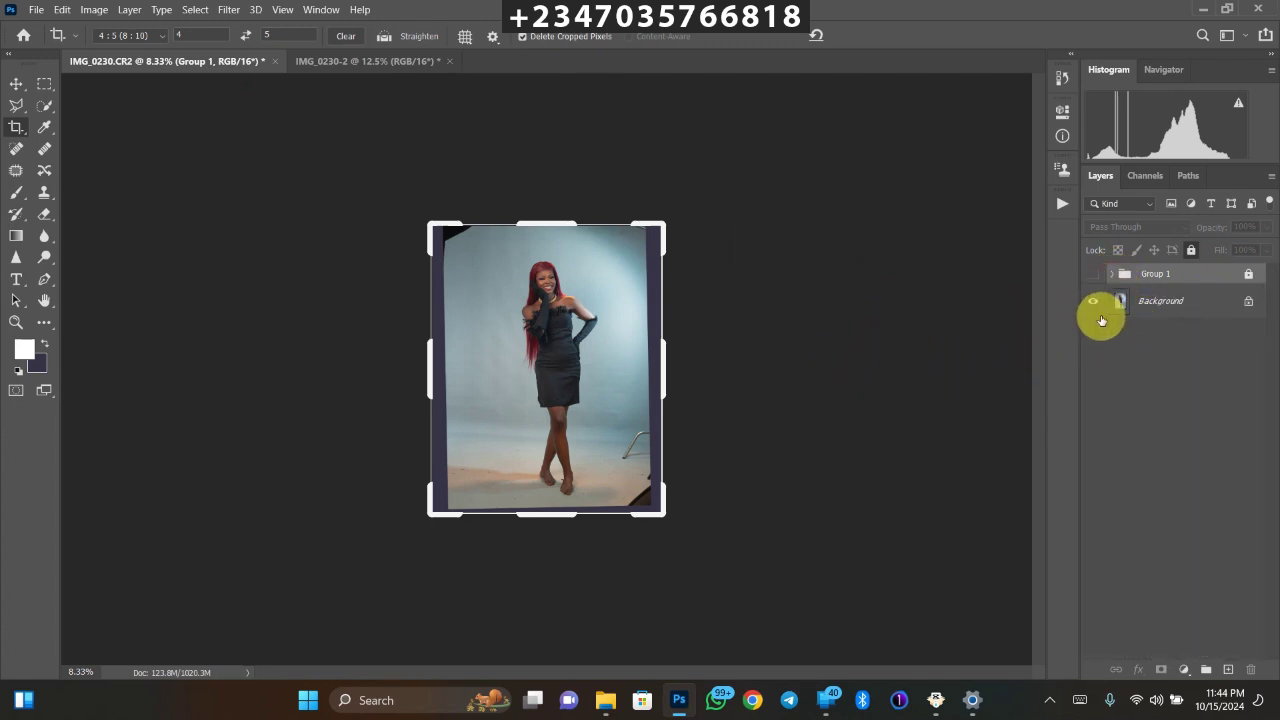
# - Duplicate the Background layer and rename the copy as model
pyautogui.click(1168, 300)
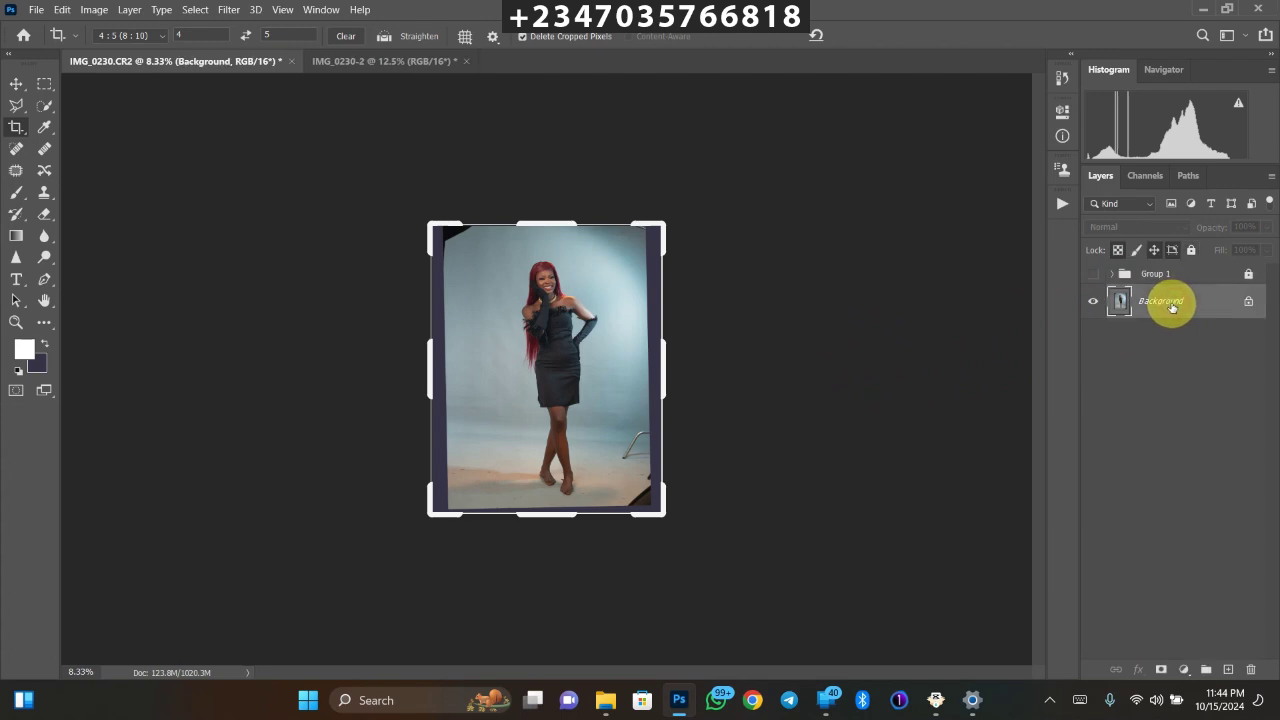
pyautogui.hotkey('ctrl', 'j')
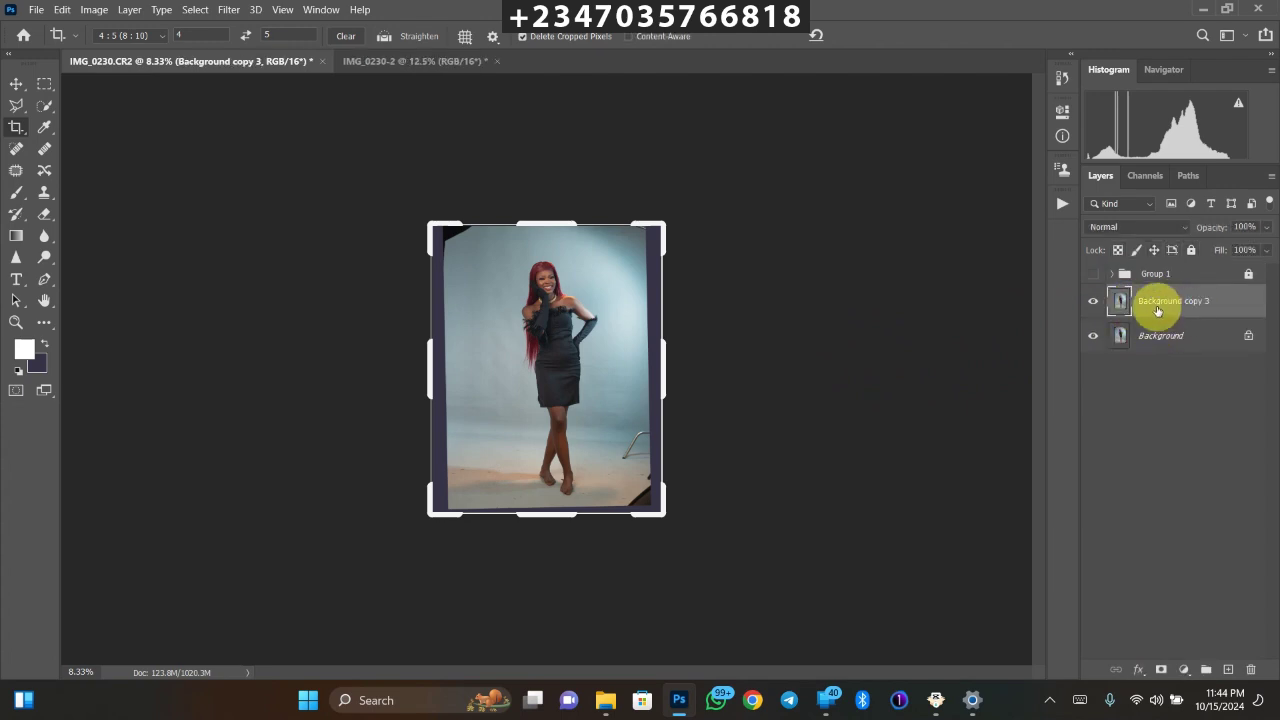
pyautogui.doubleClick(1166, 302)
pyautogui.write('modr')
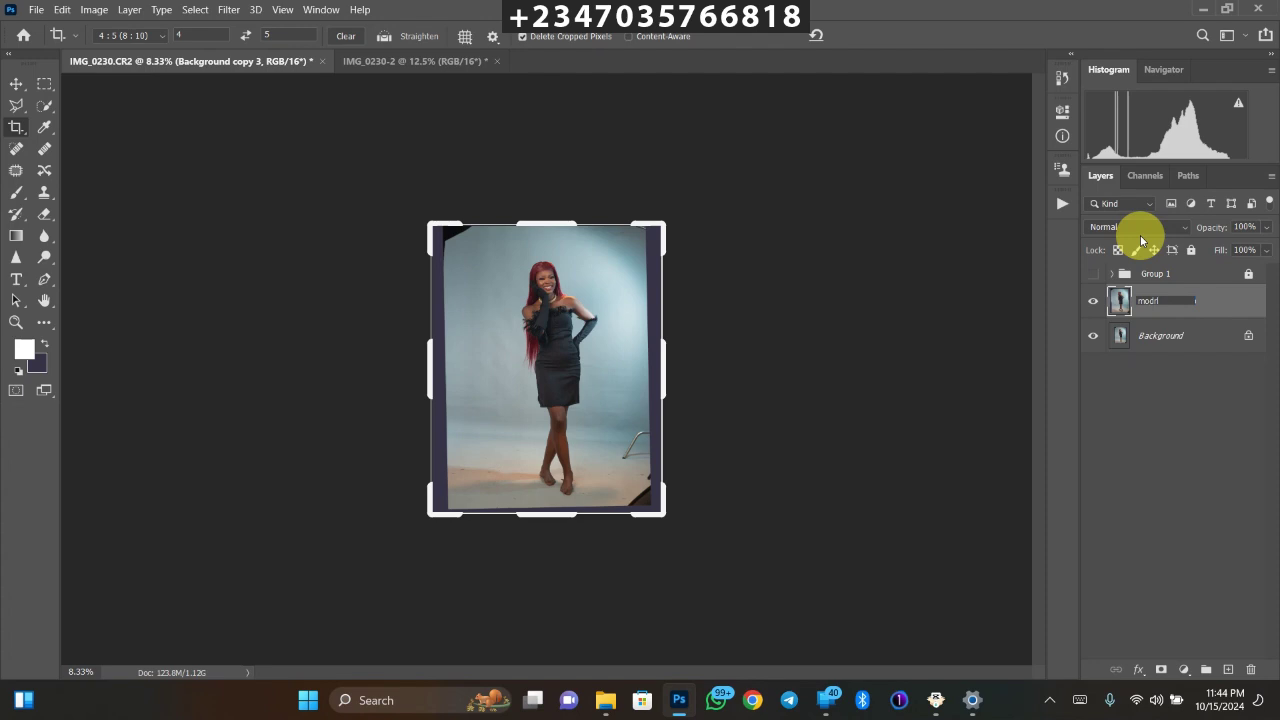
pyautogui.press('BackSpace')
pyautogui.write('el')
pyautogui.press('Return')
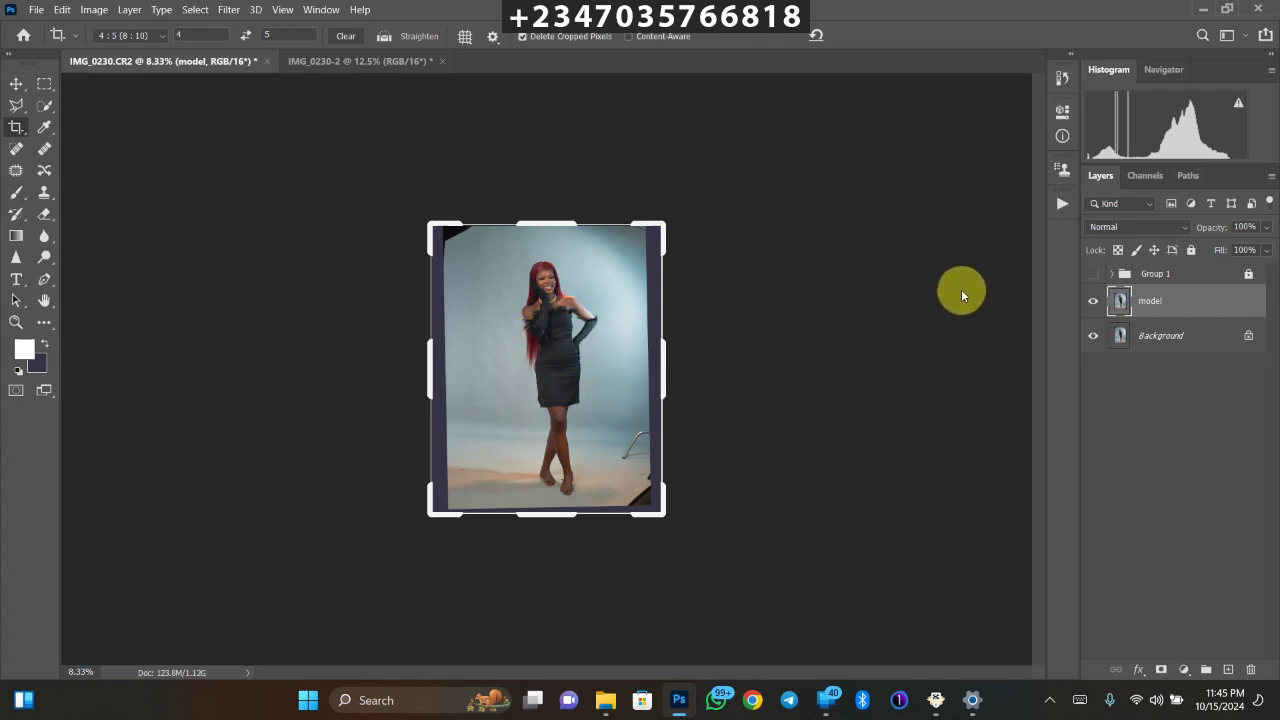
# - Select the woman on the model layer and feather the selection by 2 pixels
pyautogui.click(1111, 274)
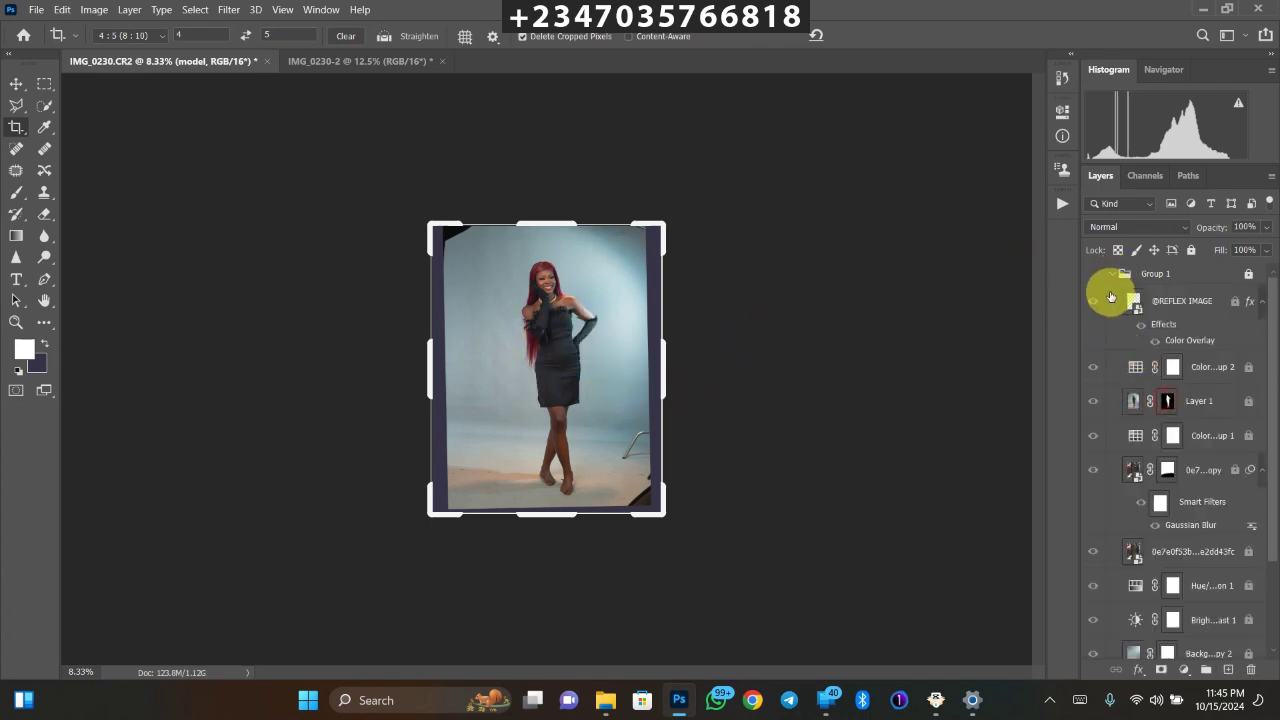
pyautogui.click(1111, 274)
pyautogui.hotkey('ctrl', '+')
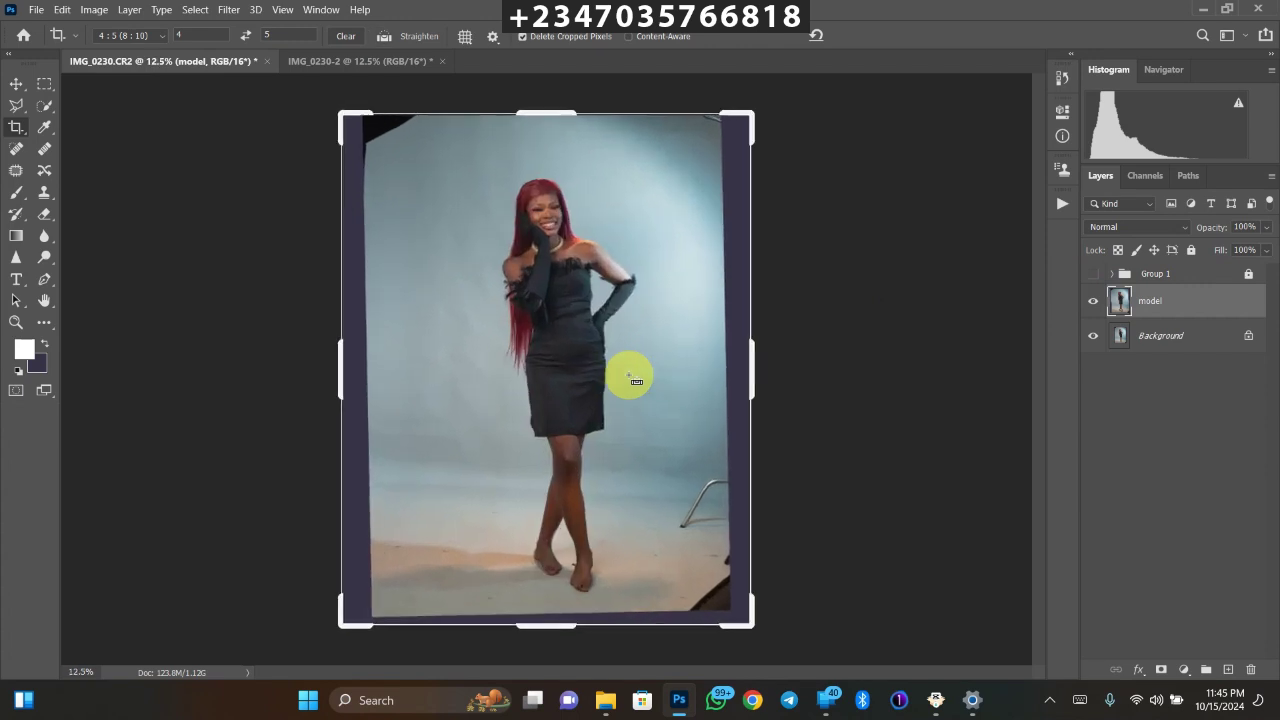
pyautogui.hotkey('ctrl', '+')
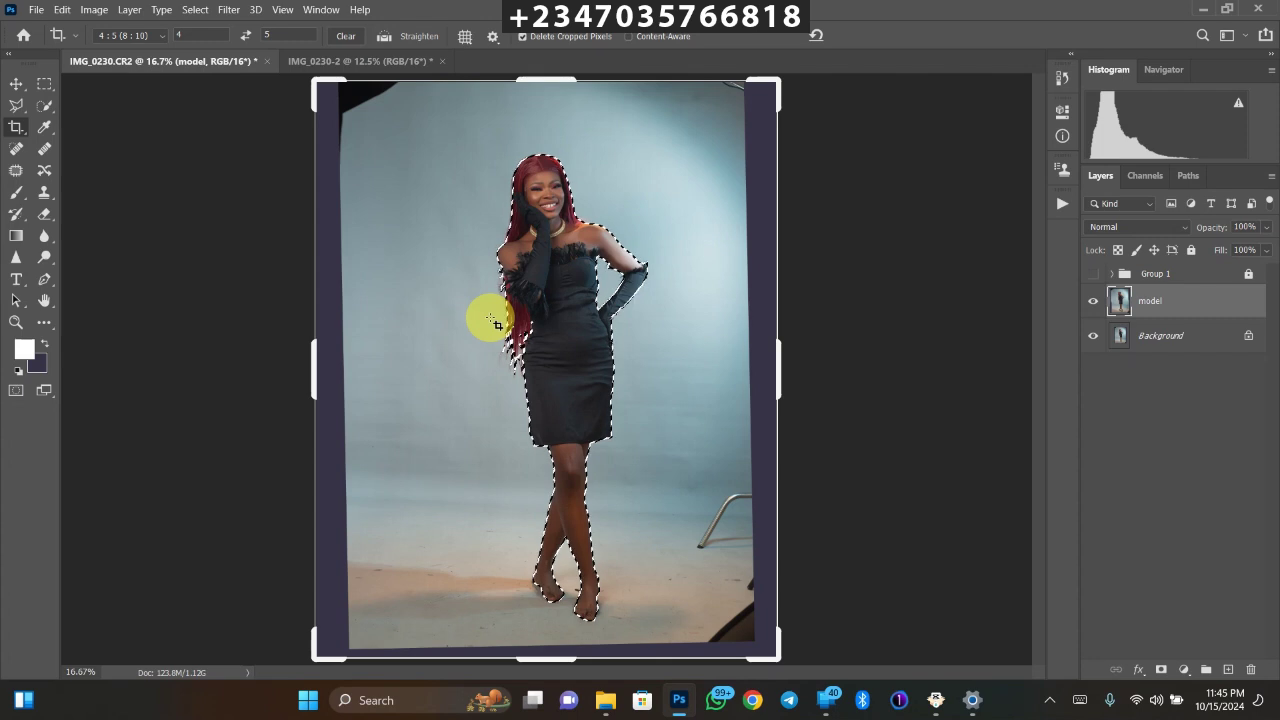
pyautogui.hotkey('ctrl', '-')
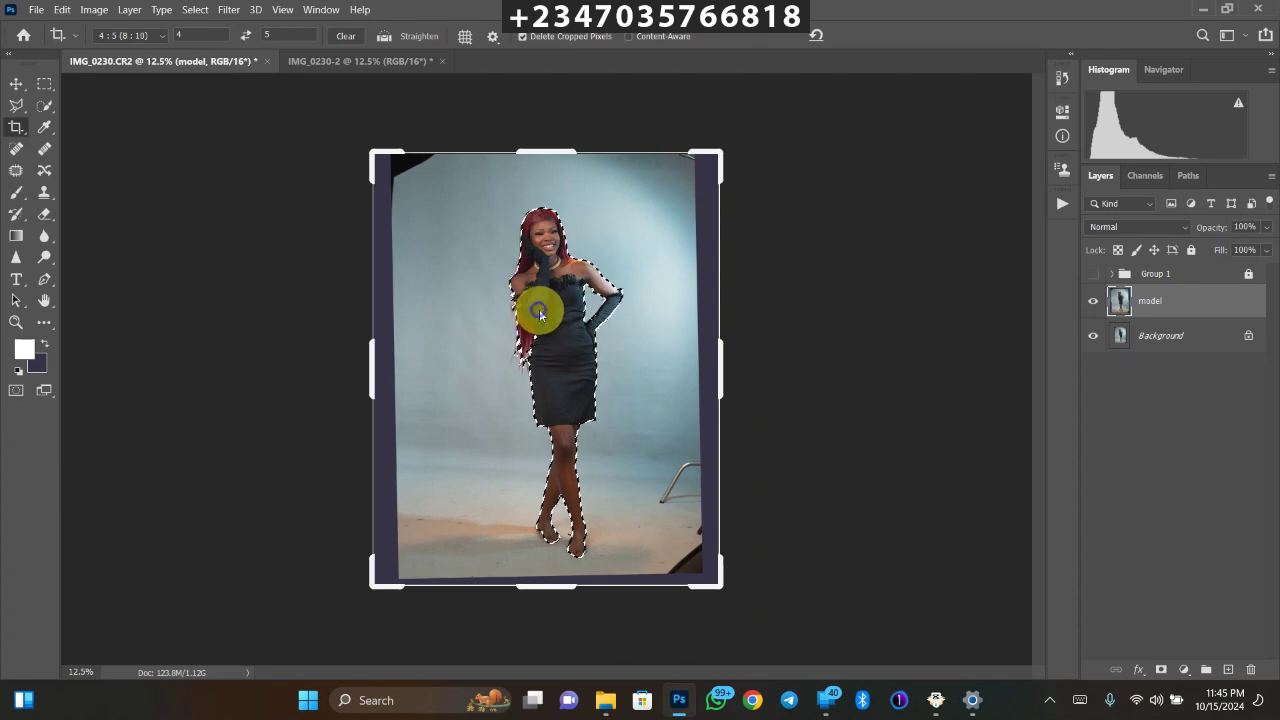
pyautogui.rightClick(538, 312)
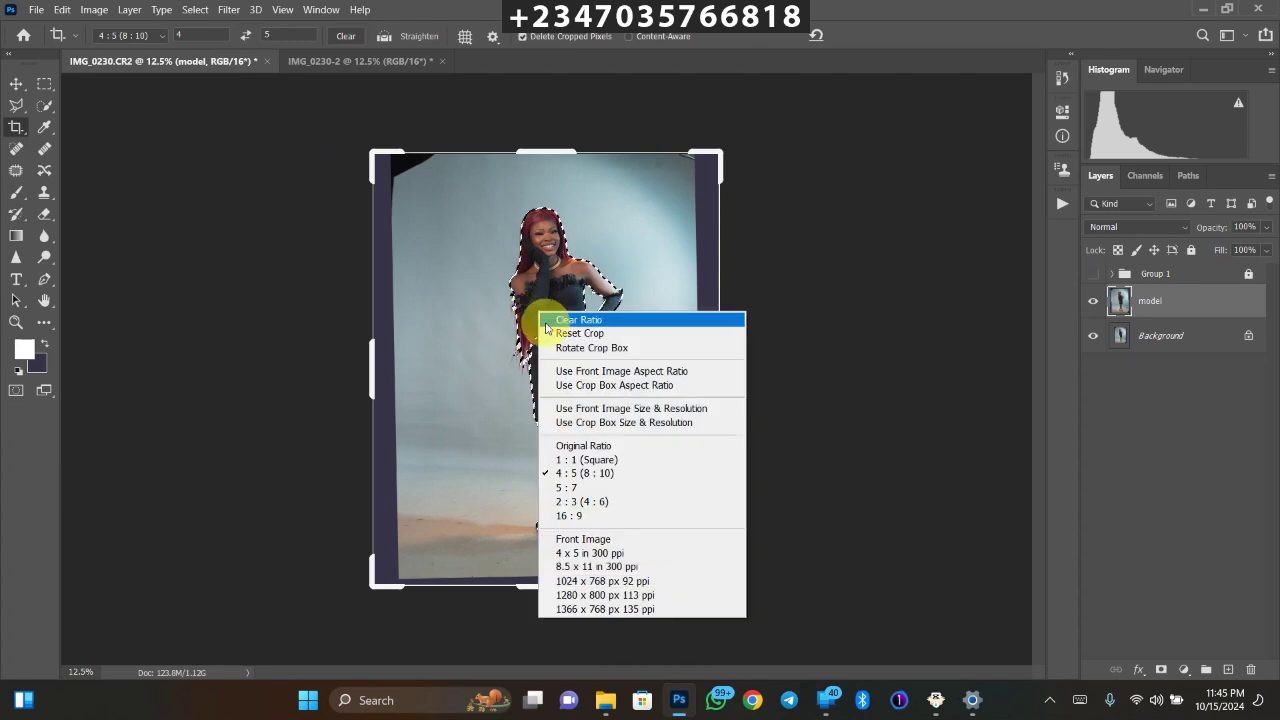
pyautogui.click(17, 108)
pyautogui.click(18, 106)
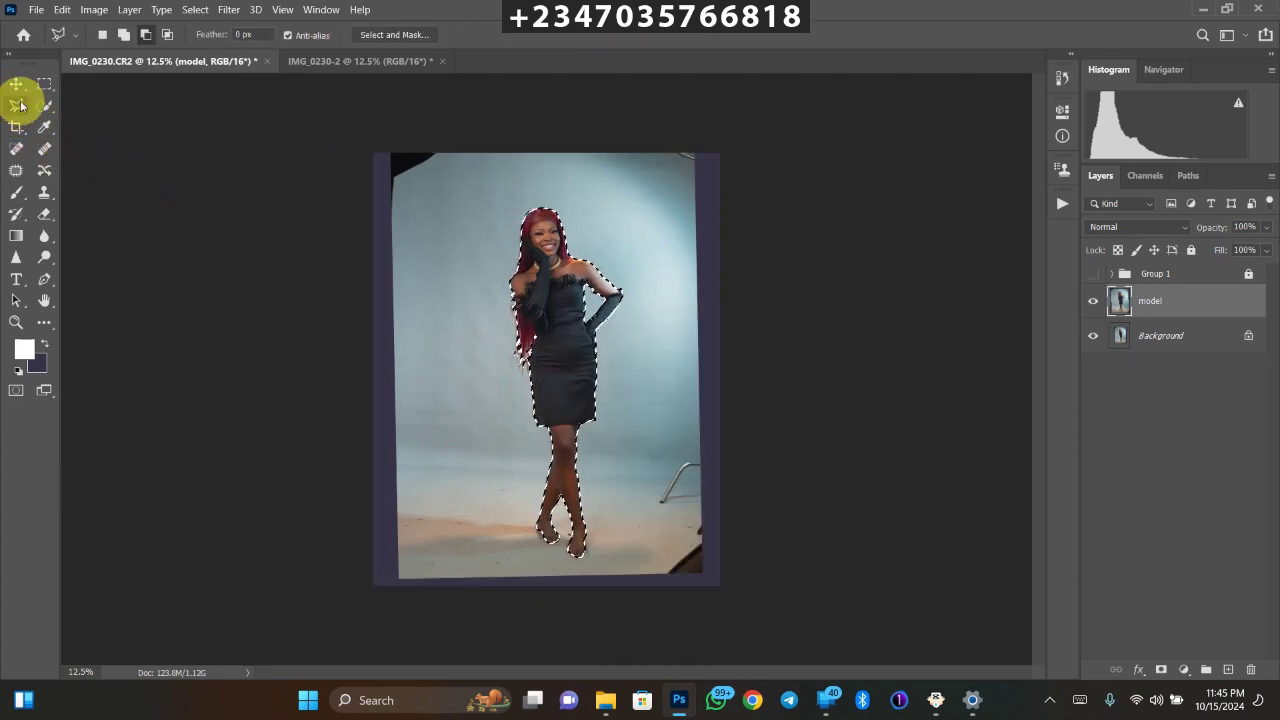
pyautogui.click(540, 325)
pyautogui.rightClick(540, 325)
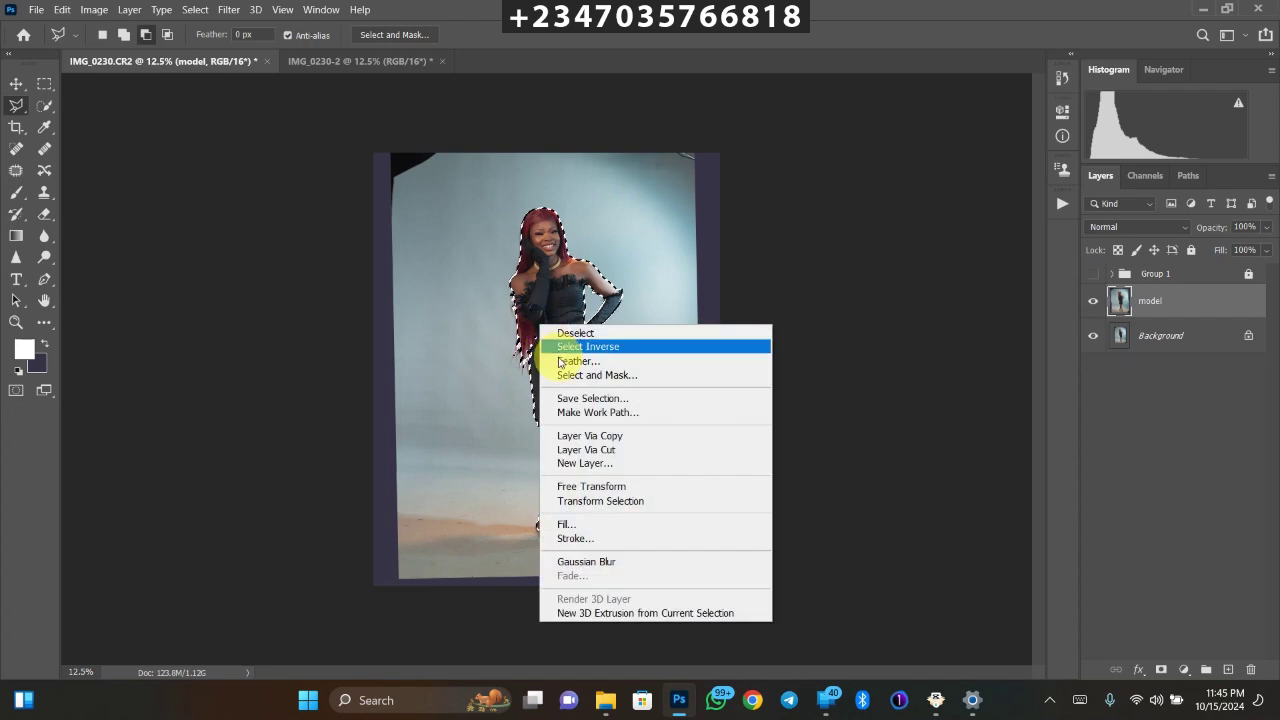
pyautogui.click(563, 361)
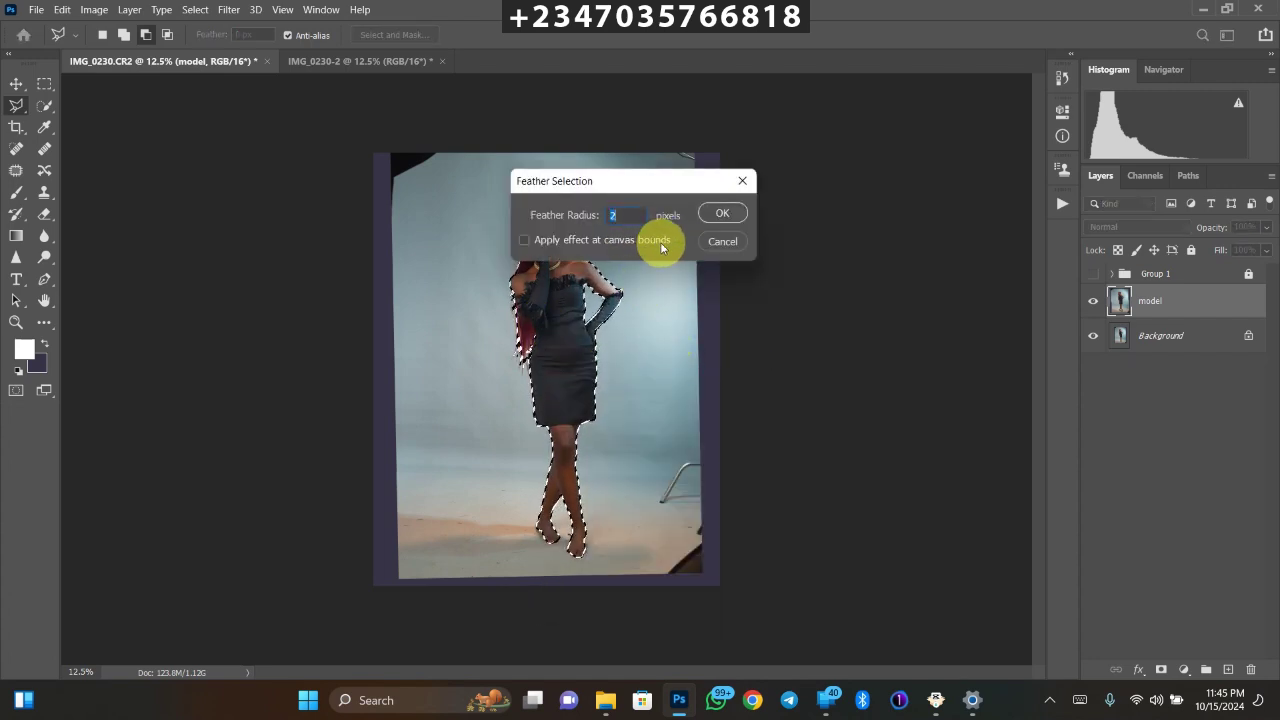
pyautogui.press('Return')
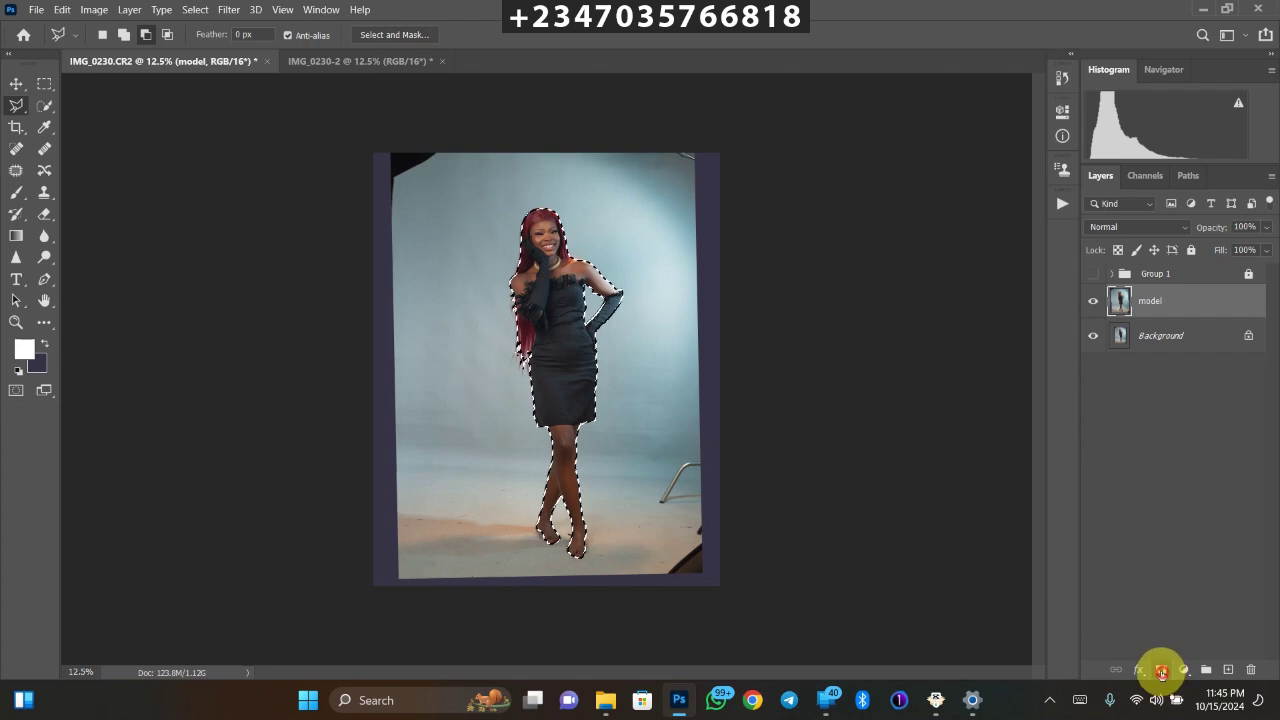
# - Mask the model layer with the selection and check the cutout by briefly hiding the Background layer
pyautogui.click(1161, 670)
pyautogui.click(1090, 340)
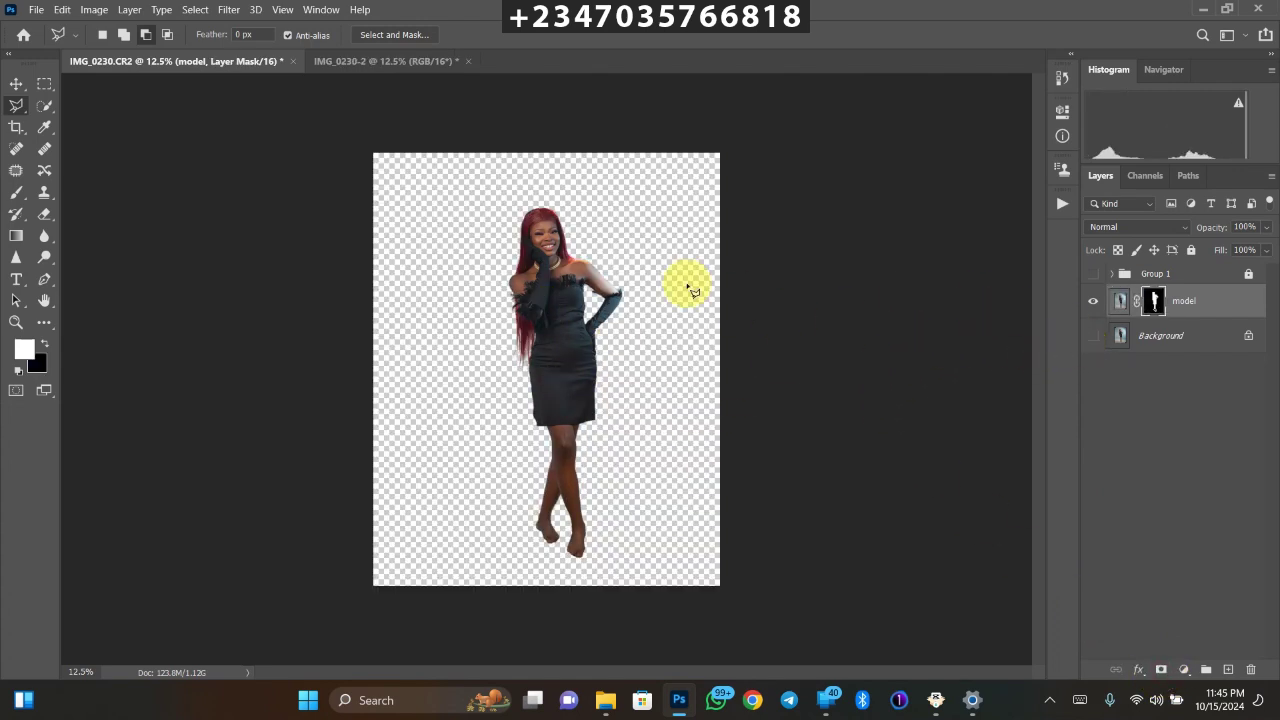
pyautogui.click(1093, 337)
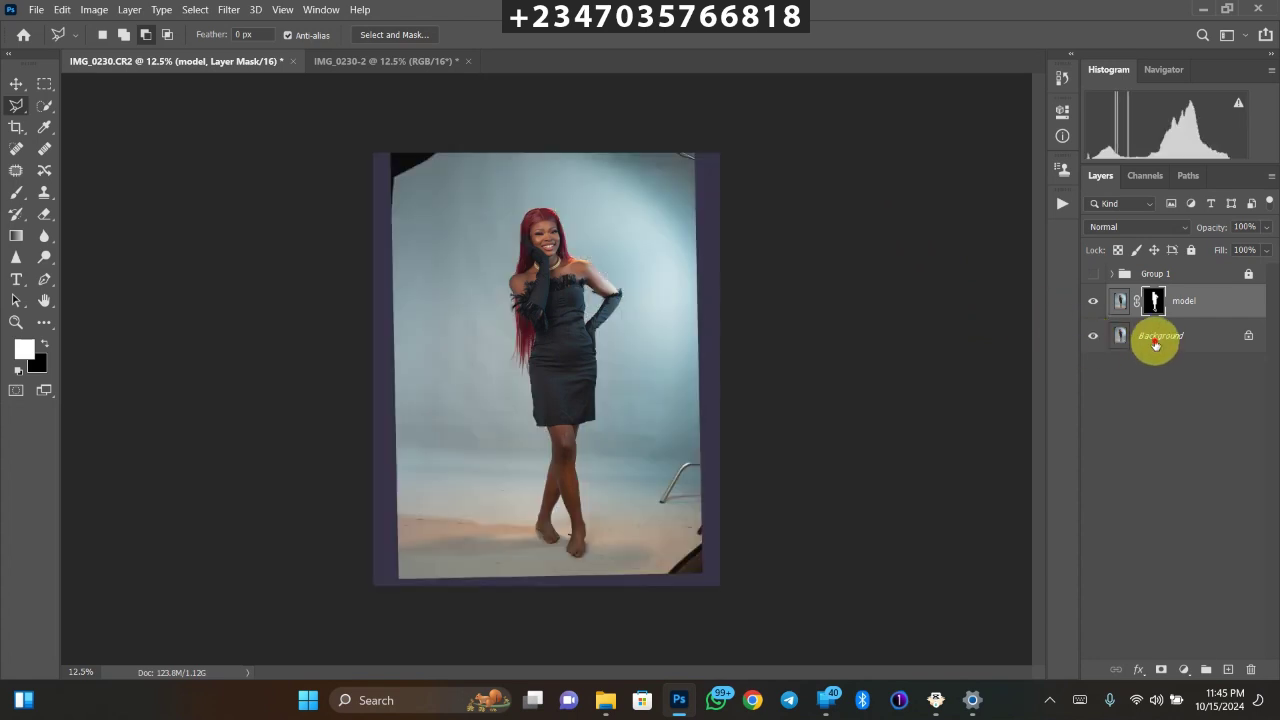
# - Duplicate the Background layer again and load the model layer's mask as a selection
pyautogui.click(1155, 341)
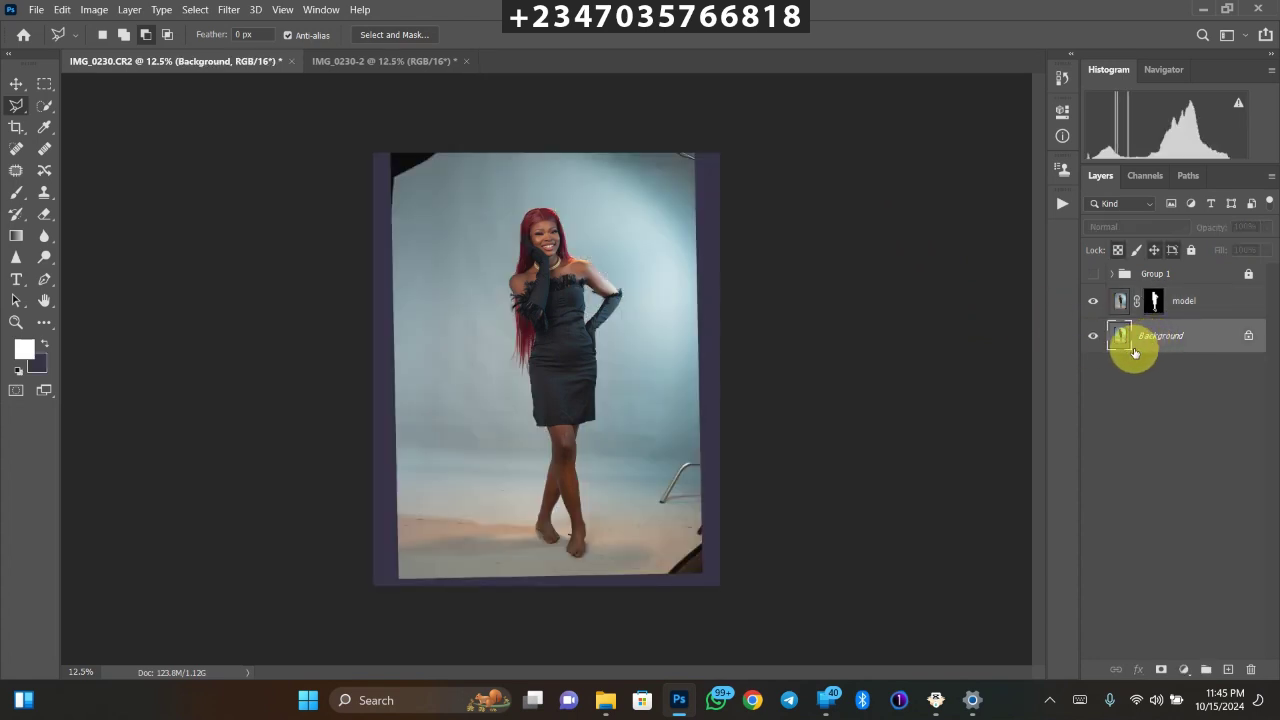
pyautogui.hotkey('ctrl', 'j')
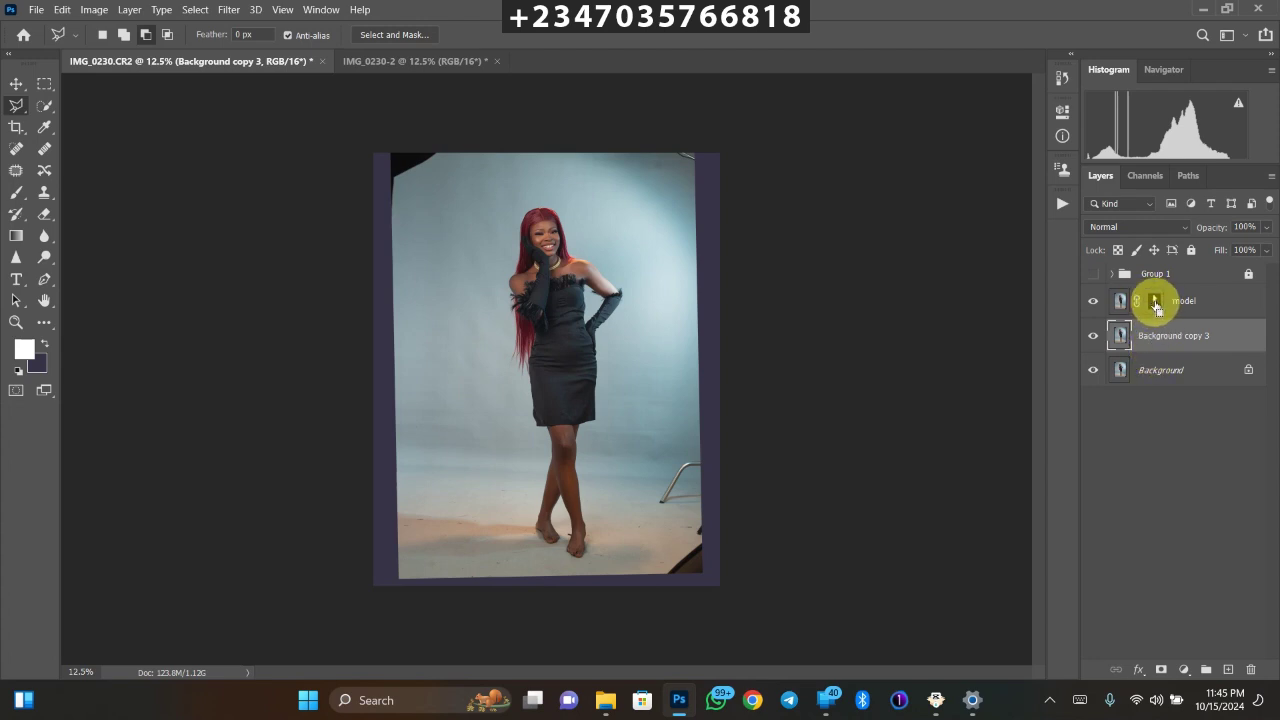
pyautogui.keyDown('ctrl'); pyautogui.click(1155, 302); pyautogui.keyUp('ctrl')
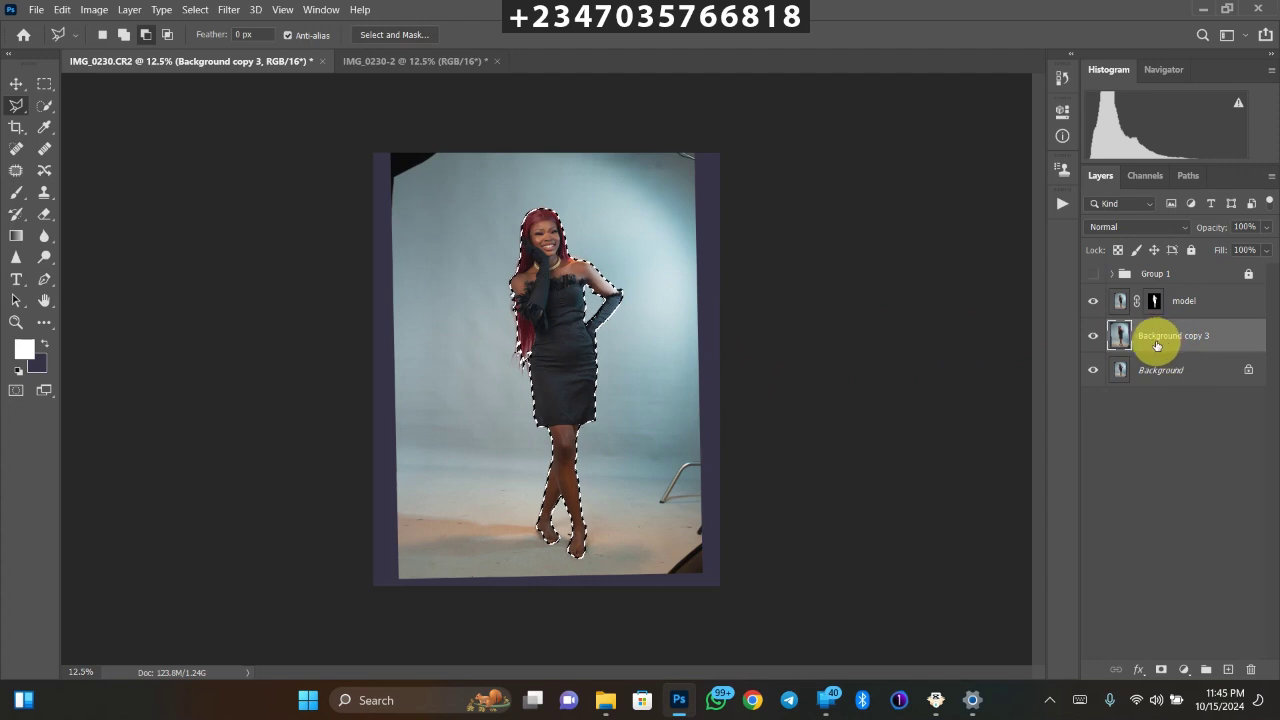
# - Rename the new Background copy as modify
pyautogui.write('mode')
pyautogui.press('Return')
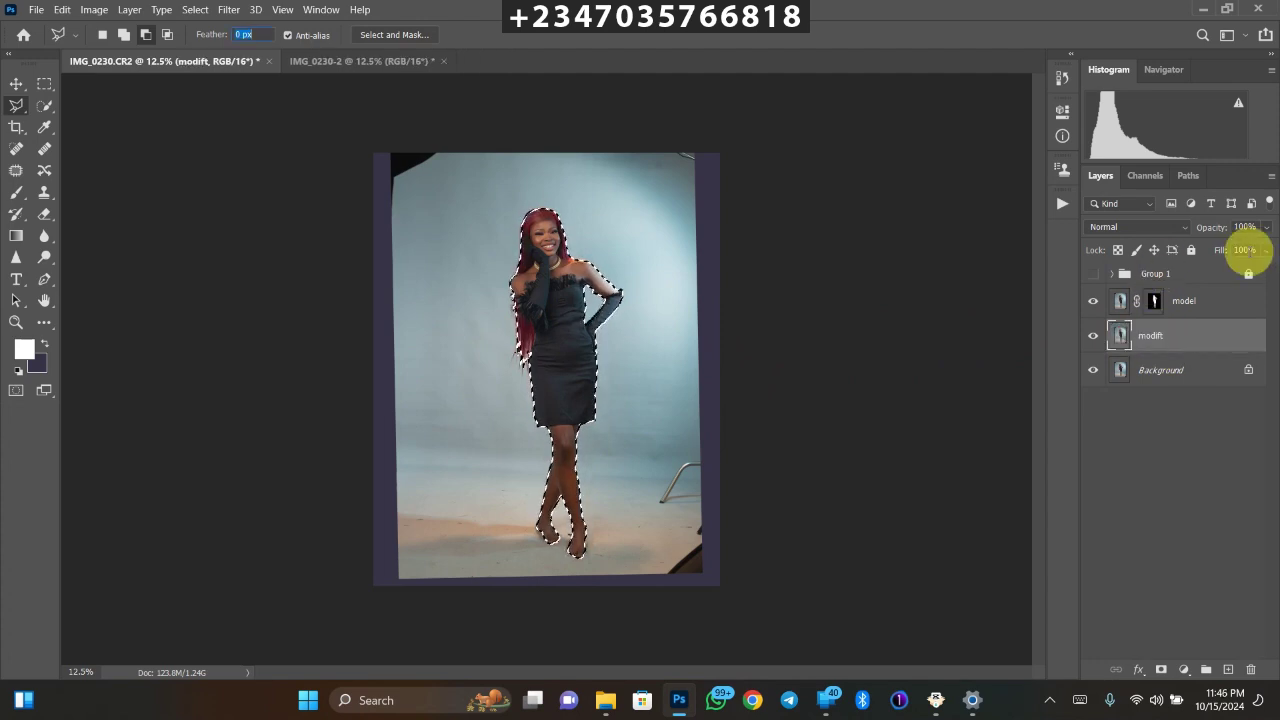
pyautogui.click(1151, 336)
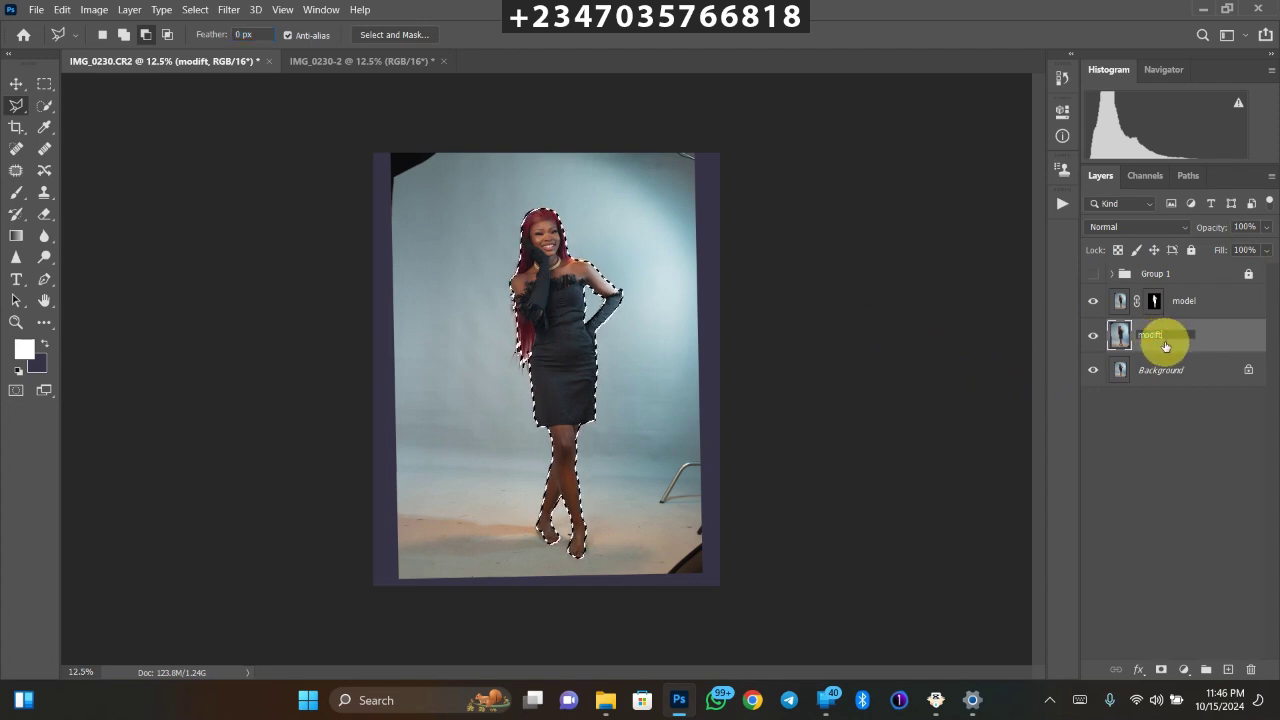
pyautogui.write('y')
pyautogui.press('Return')
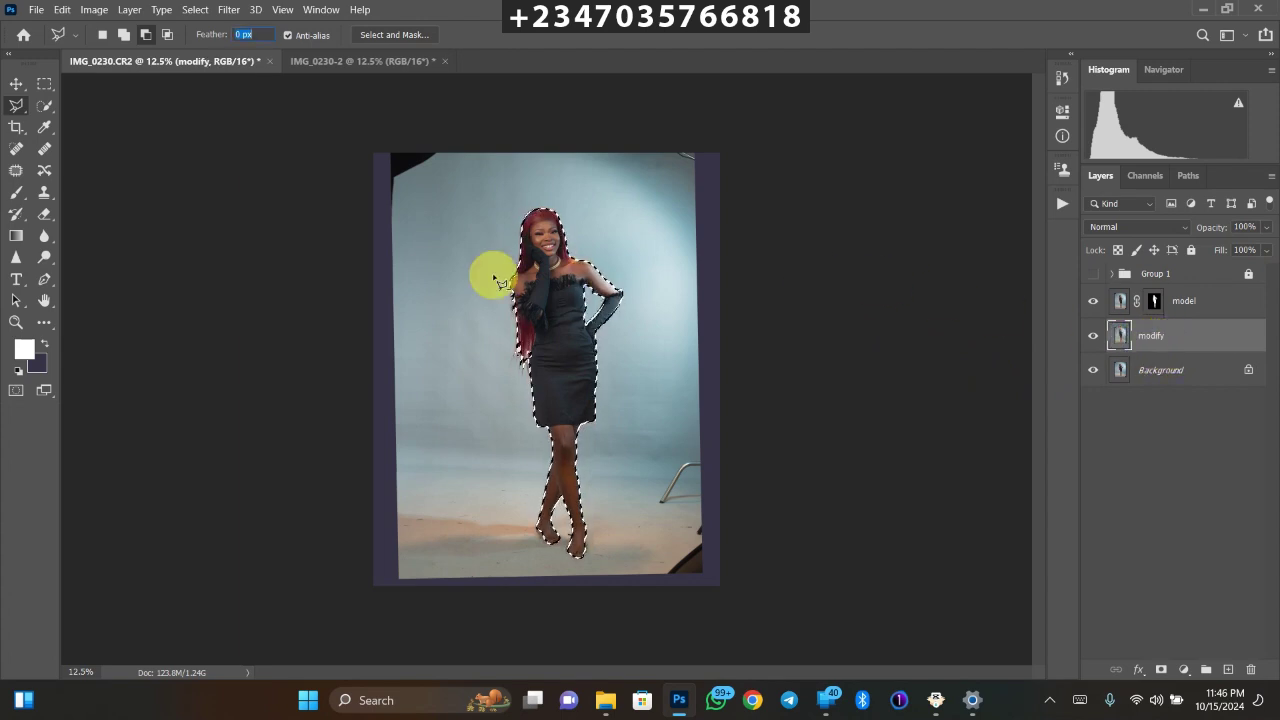
# - Expand the selection of the woman on the modify layer by 8 pixels
pyautogui.click(195, 10)
pyautogui.moveTo(278, 231)
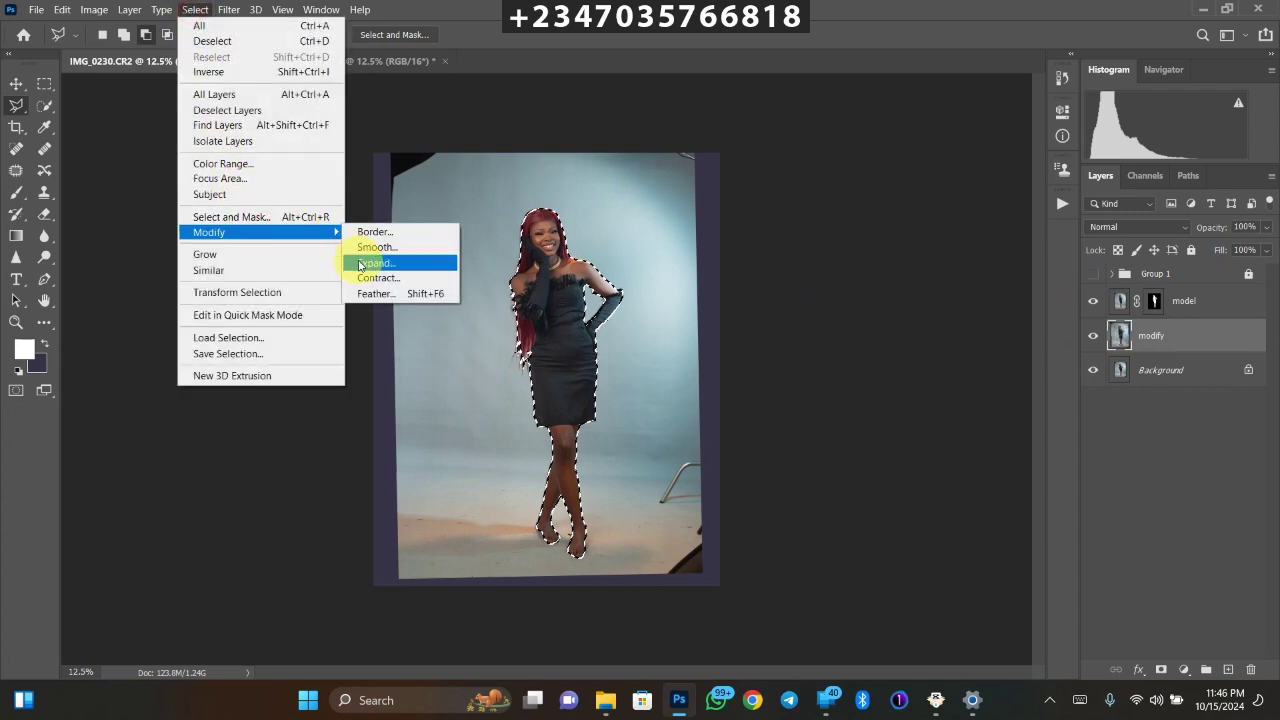
pyautogui.click(374, 264)
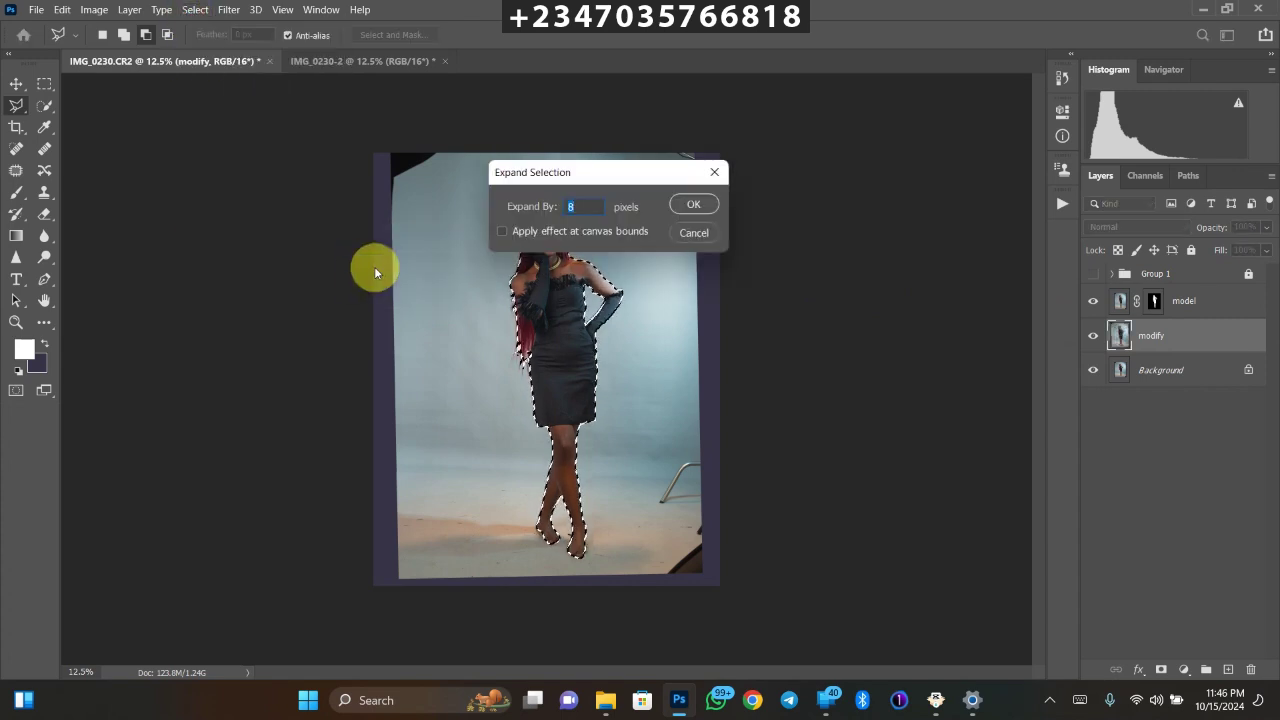
pyautogui.press('Return')
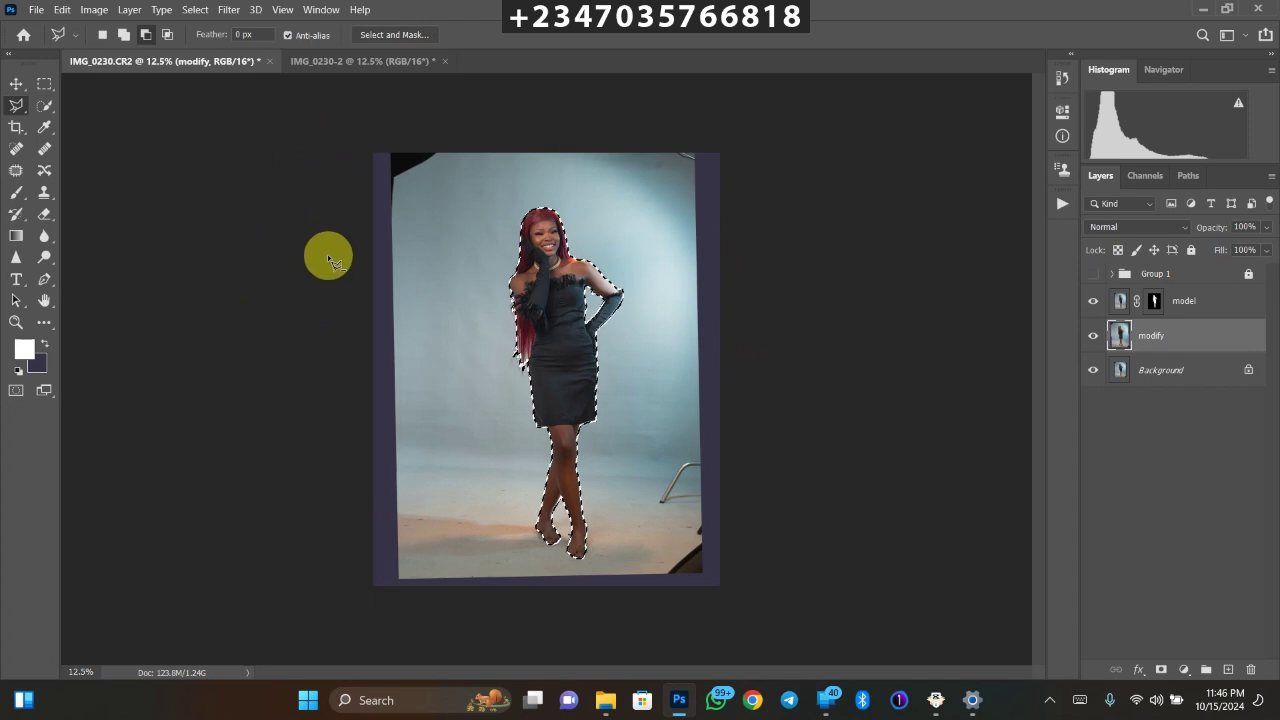
# - Add rectangular areas covering all four canvas edges, the black corners and the stand beside the backdrop to the selection
pyautogui.click(44, 84)
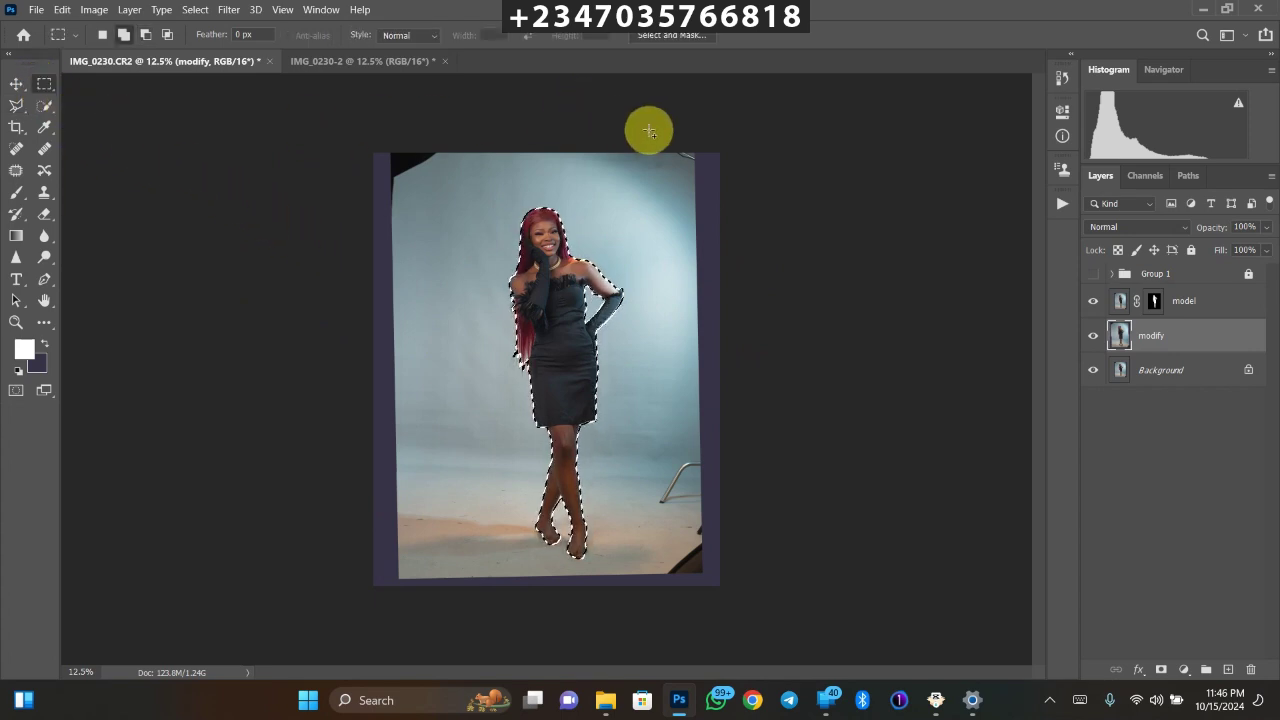
pyautogui.moveTo(667, 129); pyautogui.dragTo(748, 592)
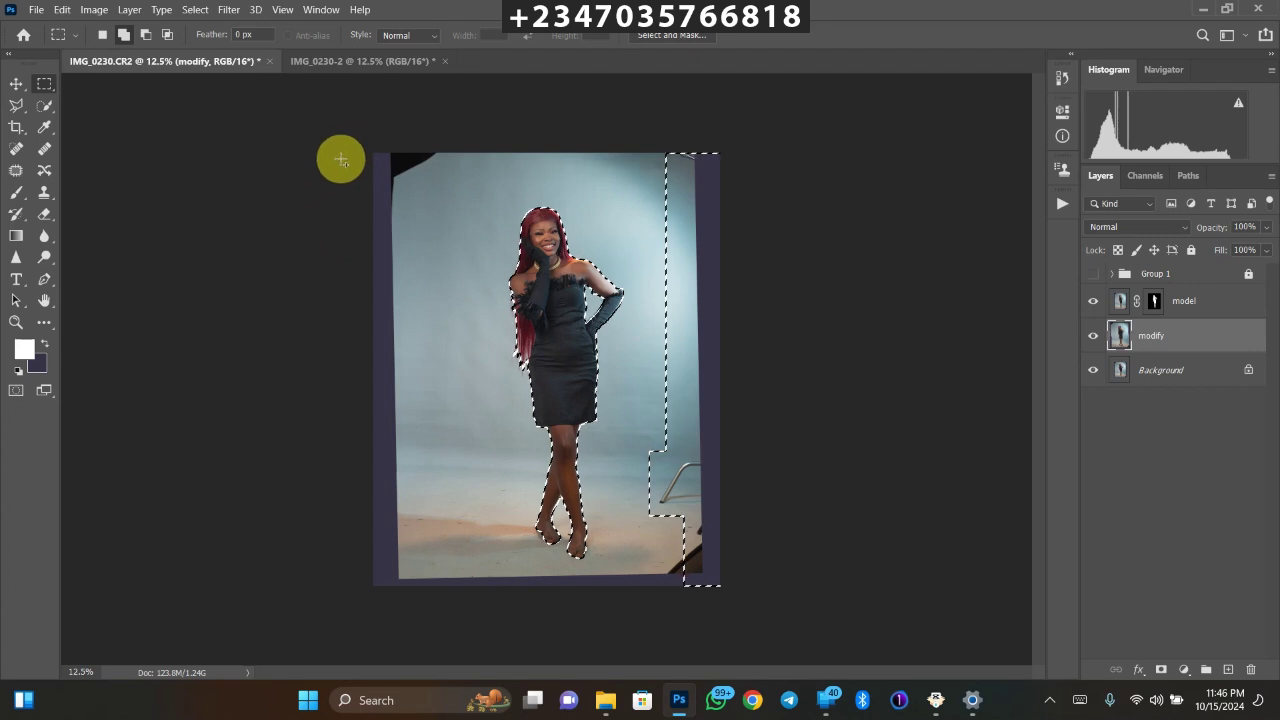
pyautogui.moveTo(342, 135); pyautogui.dragTo(410, 230)
pyautogui.moveTo(343, 206); pyautogui.dragTo(714, 622)
pyautogui.moveTo(408, 619); pyautogui.dragTo(408, 619)
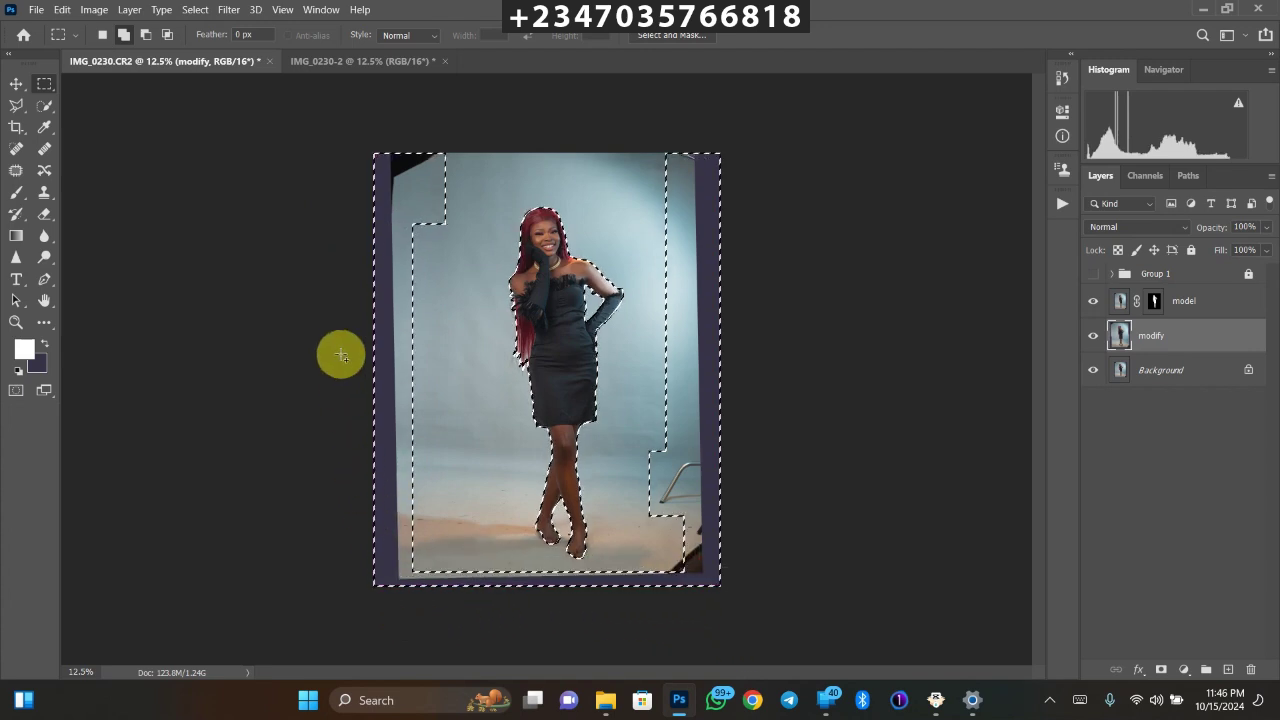
pyautogui.moveTo(370, 146)
pyautogui.mouseDown()
pyautogui.moveTo(437, 157)
pyautogui.moveTo(374, 163)
pyautogui.mouseUp()
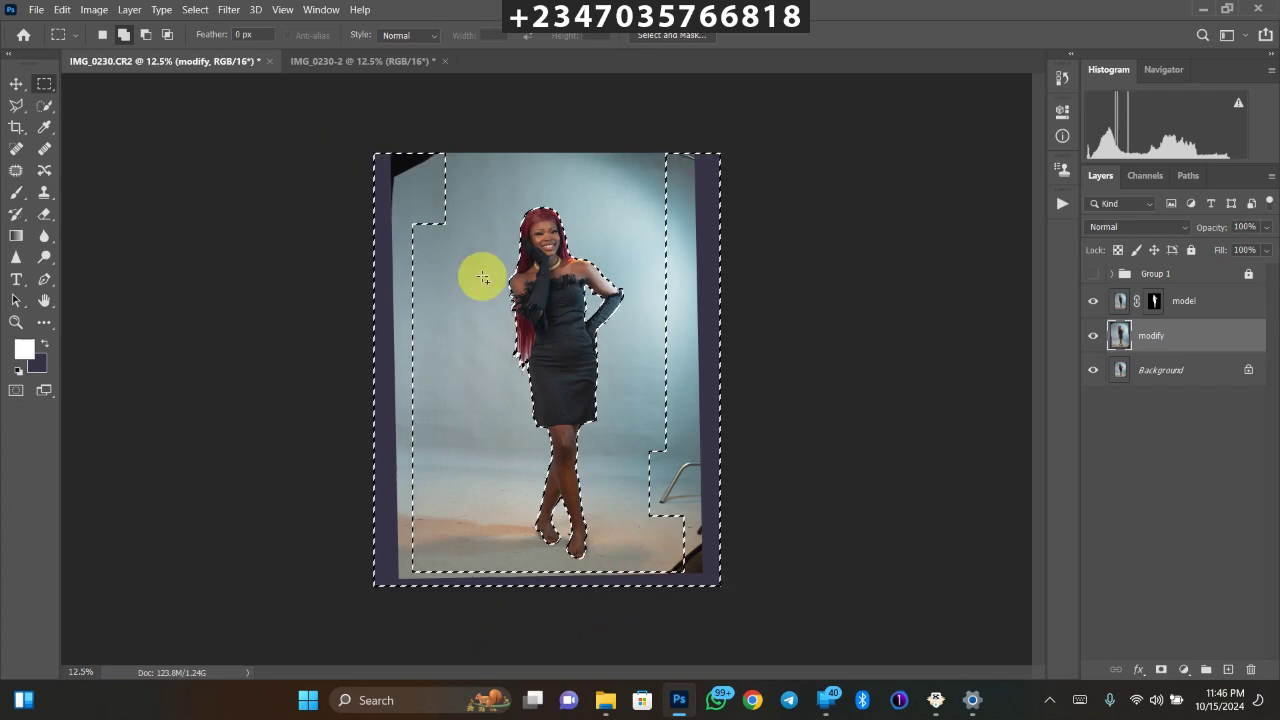
pyautogui.rightClick(500, 334)
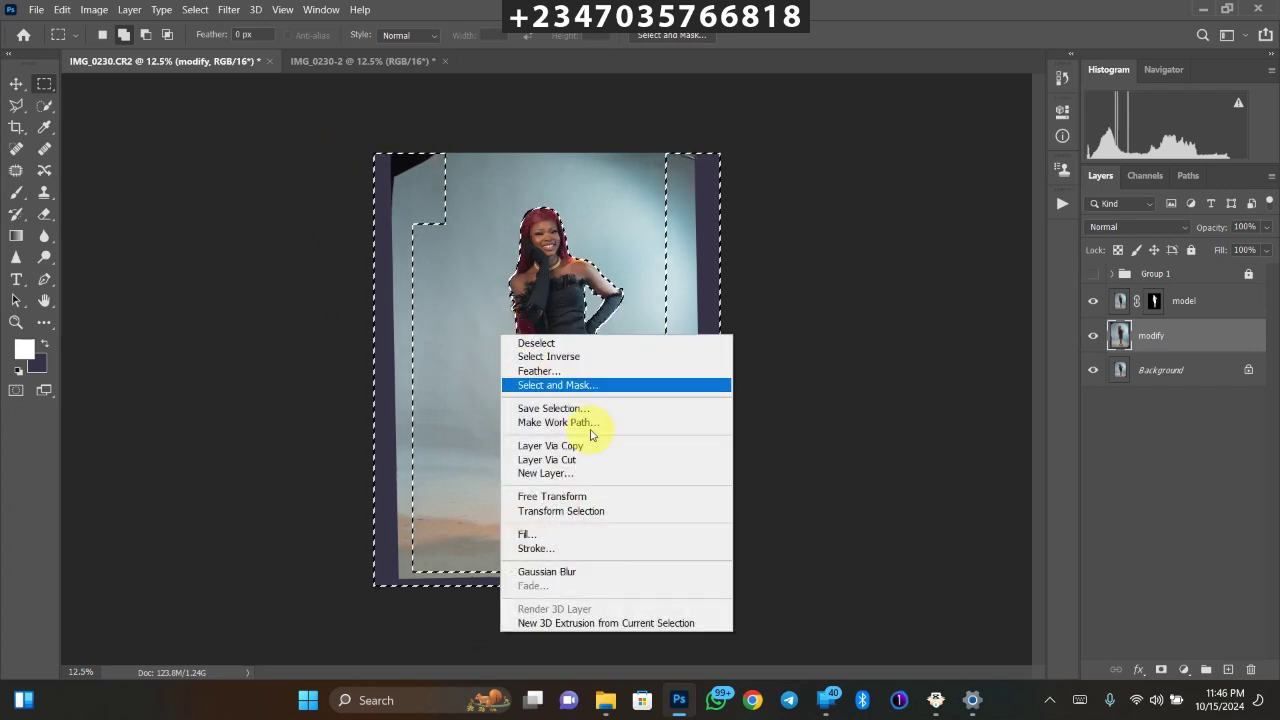
pyautogui.click(474, 354)
pyautogui.moveTo(676, 565); pyautogui.dragTo(686, 571)
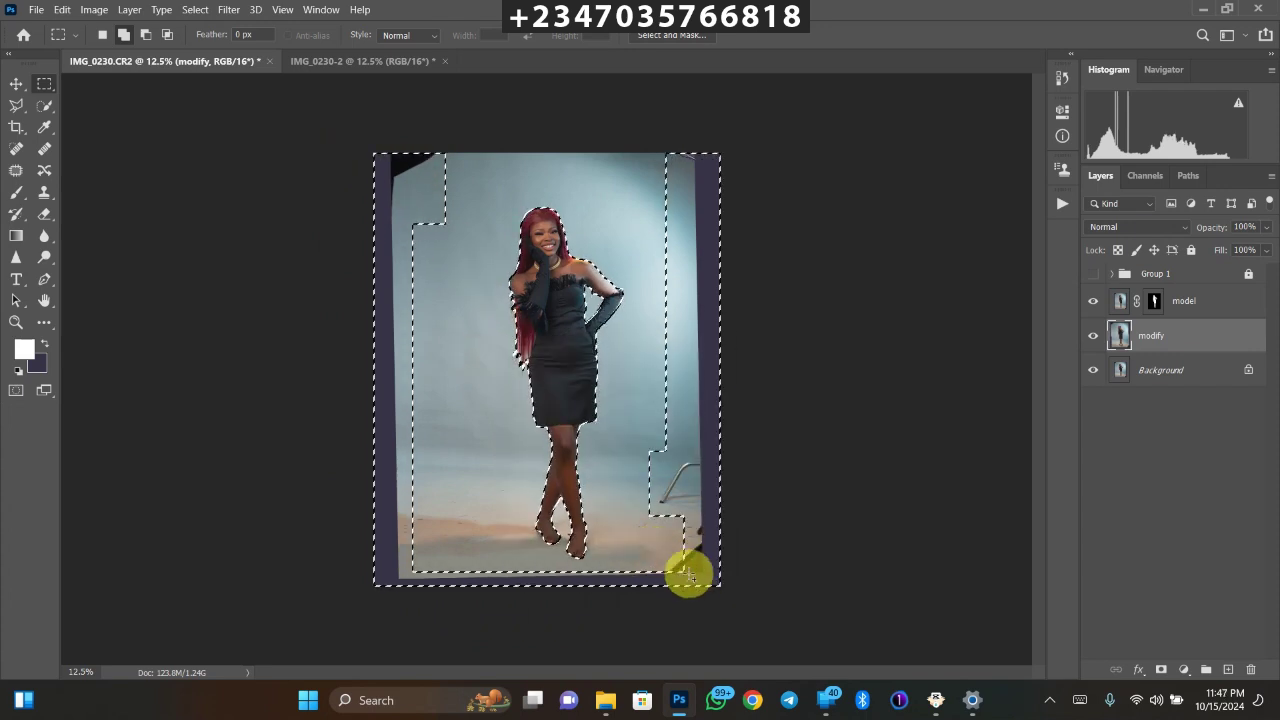
# - Fill the selected areas of the modify layer with Content-Aware at 100% opacity using Color Adaptation, and clear the selection
pyautogui.rightClick(440, 316)
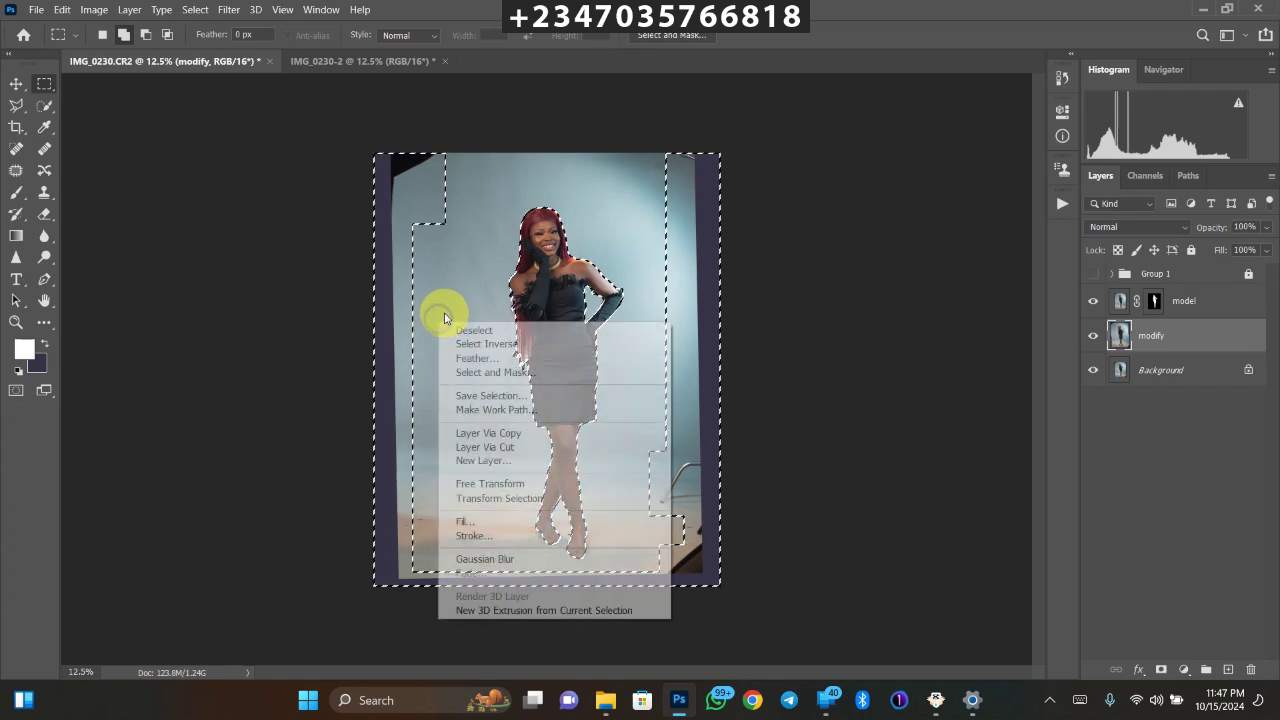
pyautogui.rightClick(503, 263)
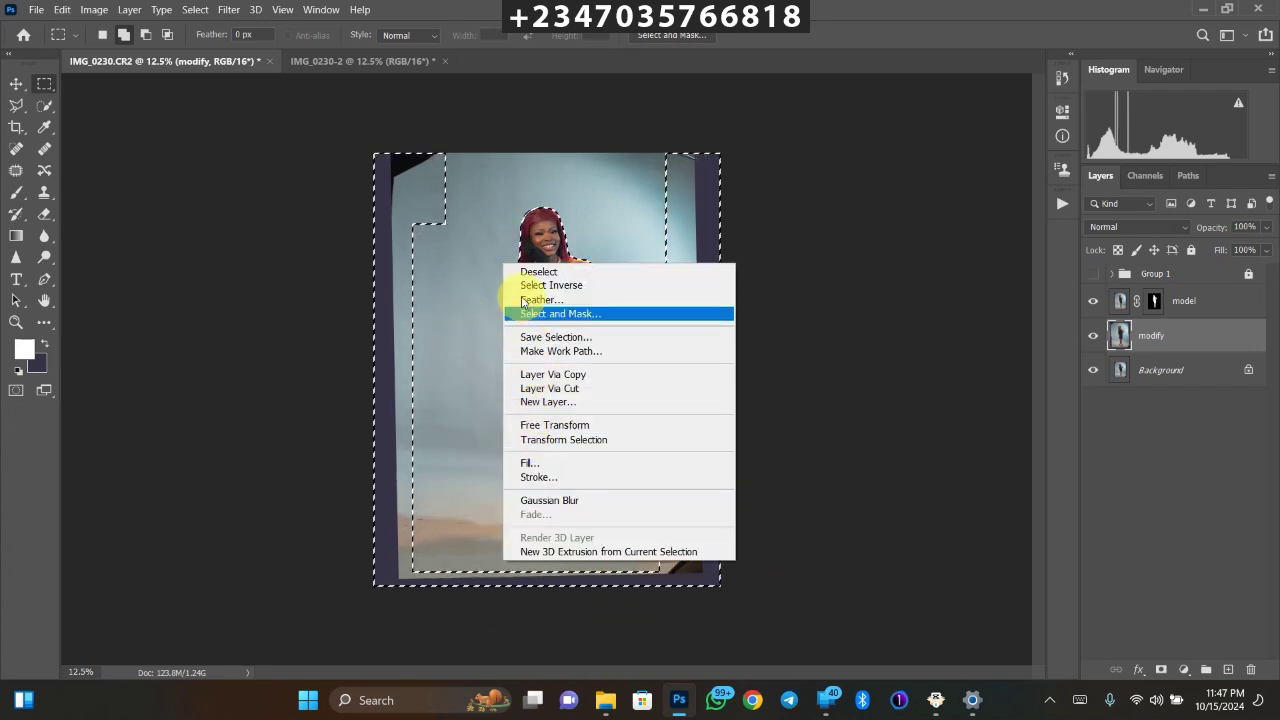
pyautogui.click(545, 463)
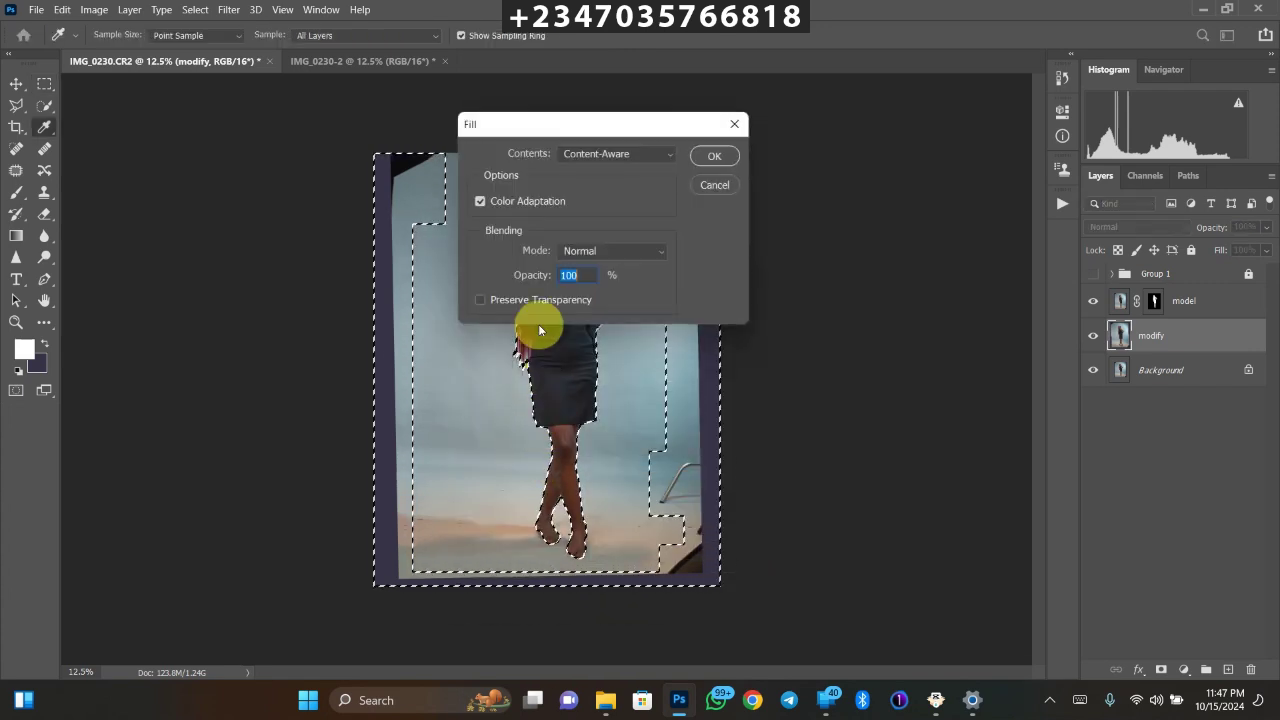
pyautogui.click(702, 160)
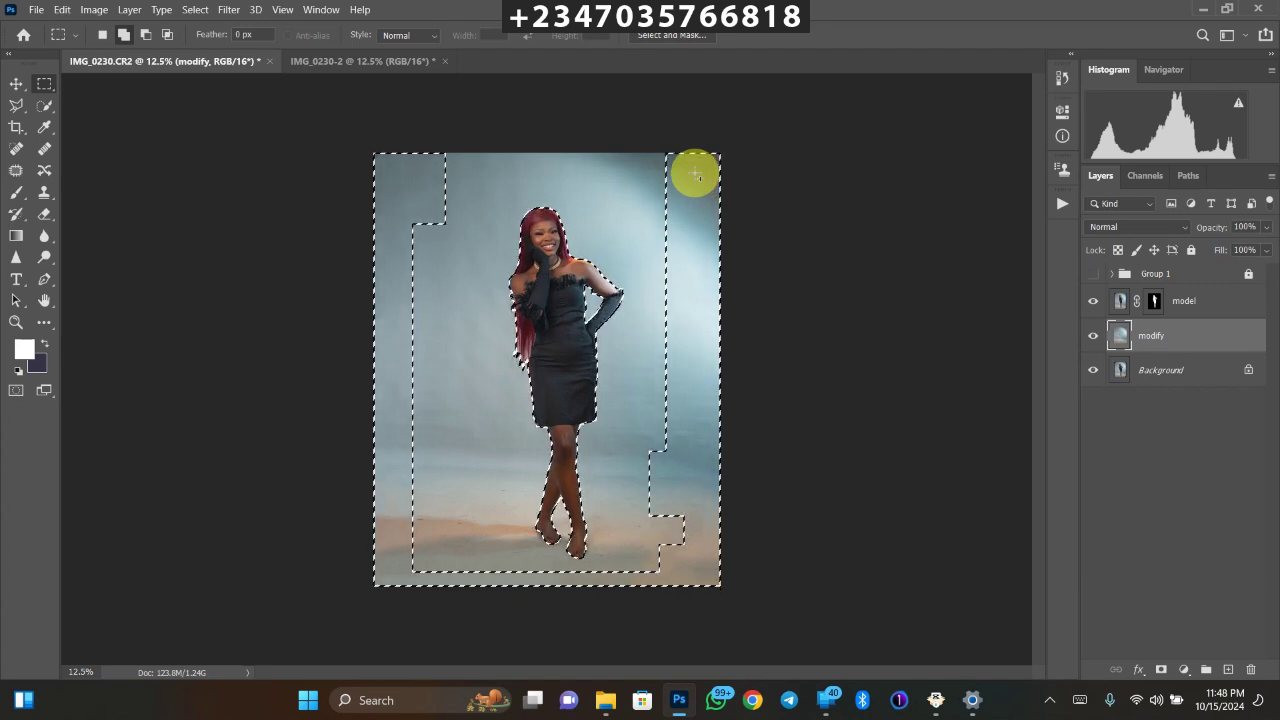
pyautogui.hotkey('ctrl', 'd')
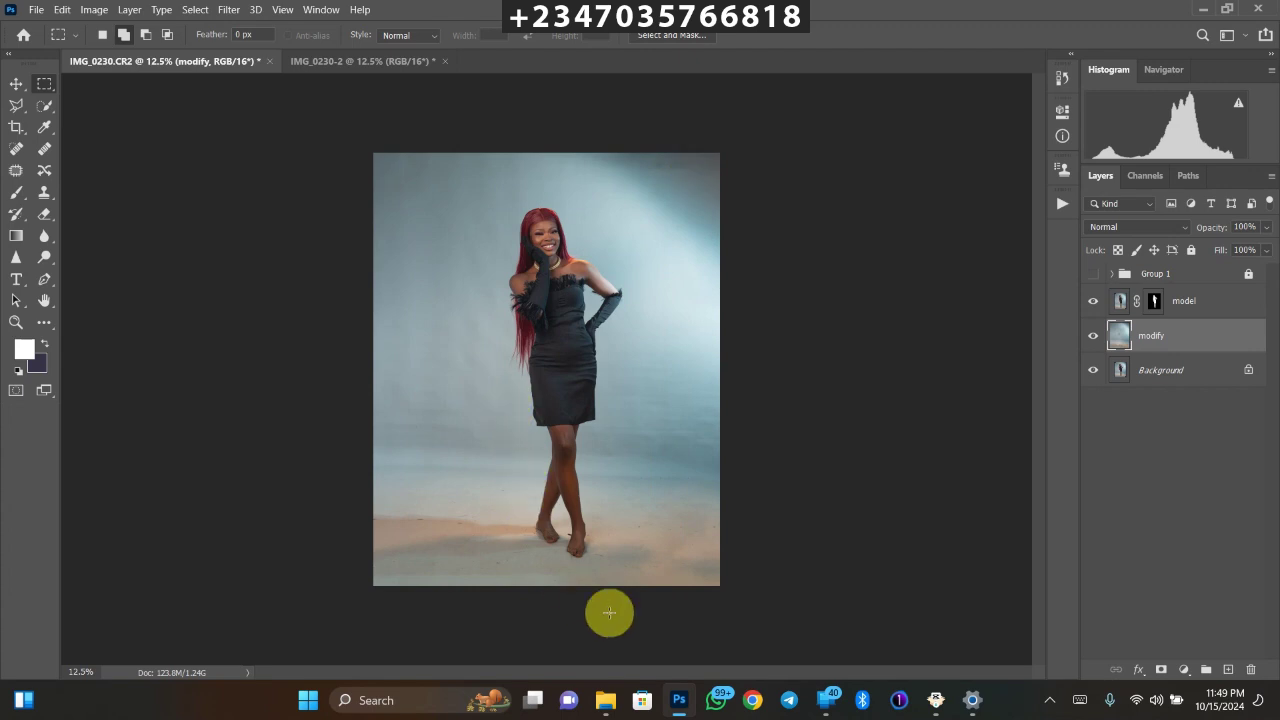
# - Switch to File Explorer's geneate folder and place the checkered-floor interior image into the Photoshop document above the modify layer
pyautogui.moveTo(608, 705)
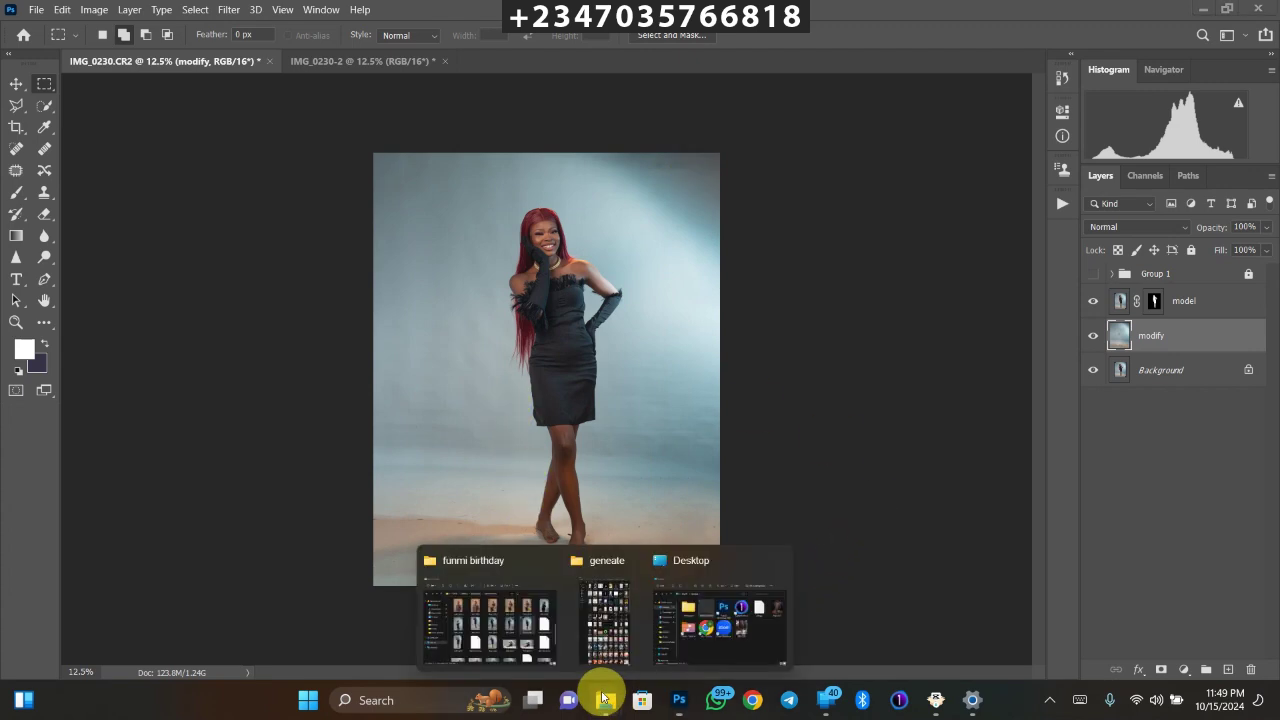
pyautogui.moveTo(606, 635)
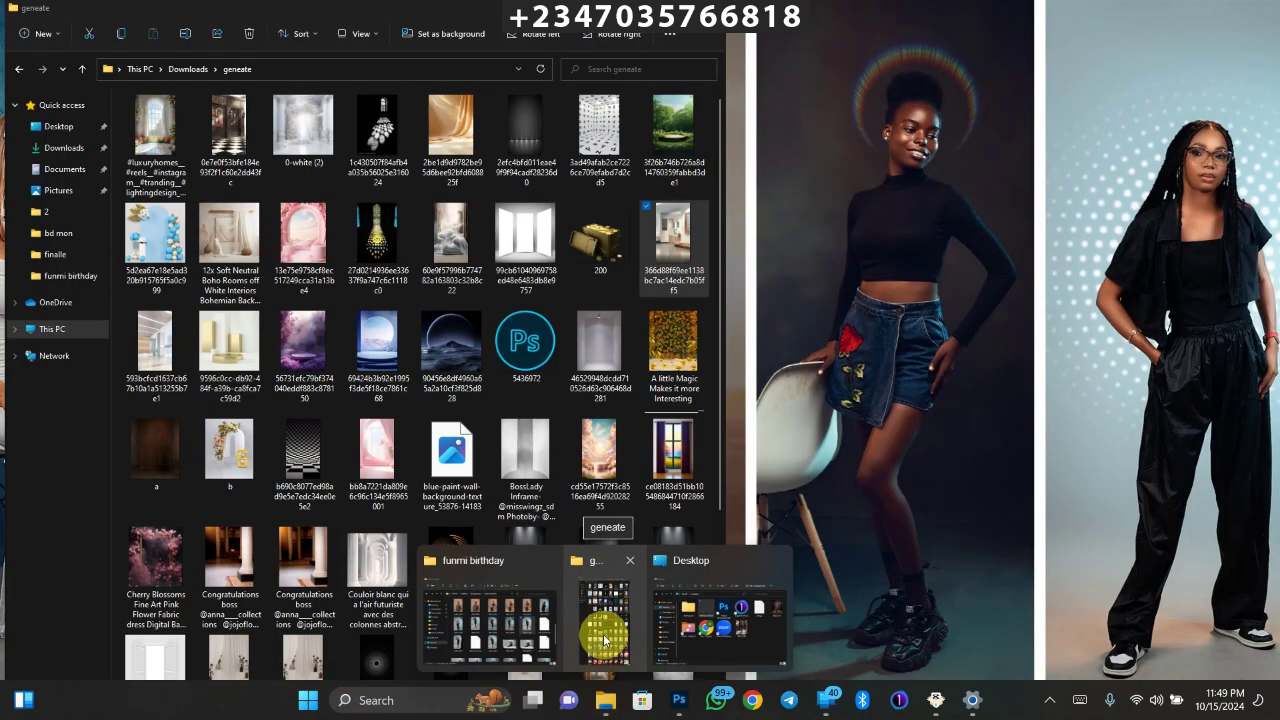
pyautogui.click(605, 635)
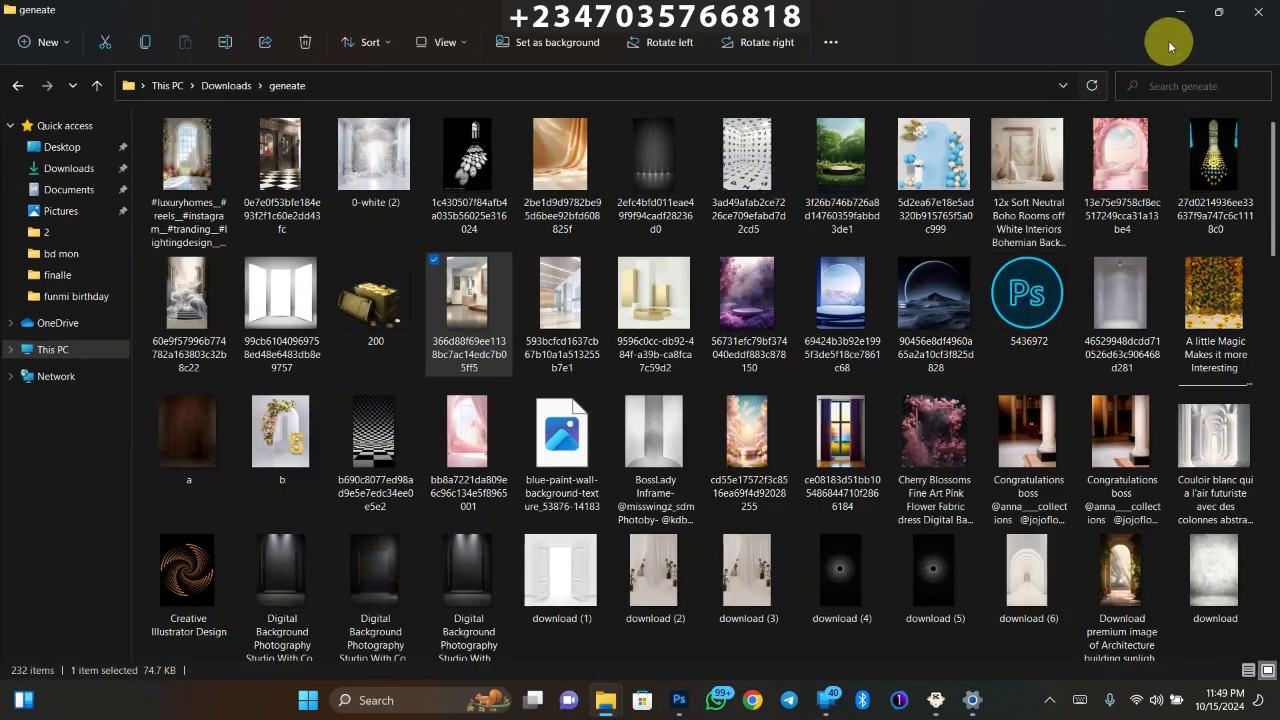
pyautogui.click(1218, 12)
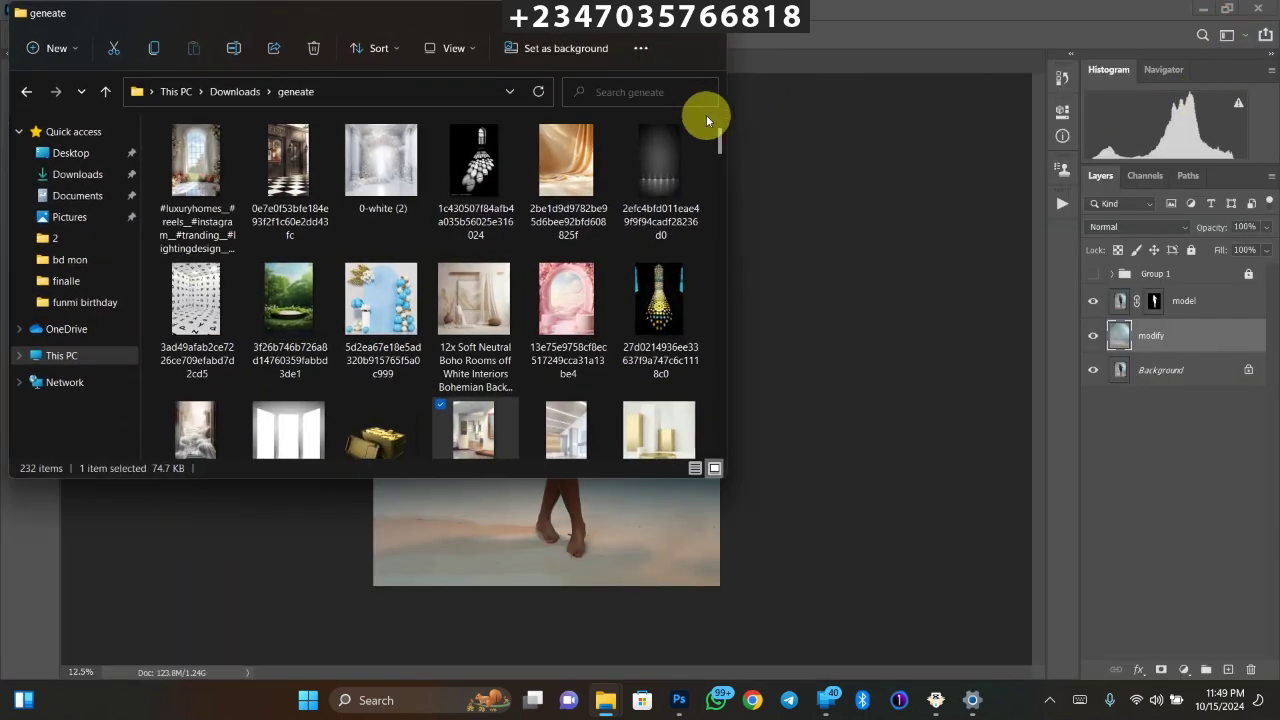
pyautogui.moveTo(720, 145); pyautogui.dragTo(727, 344)
pyautogui.moveTo(726, 322); pyautogui.dragTo(707, 137)
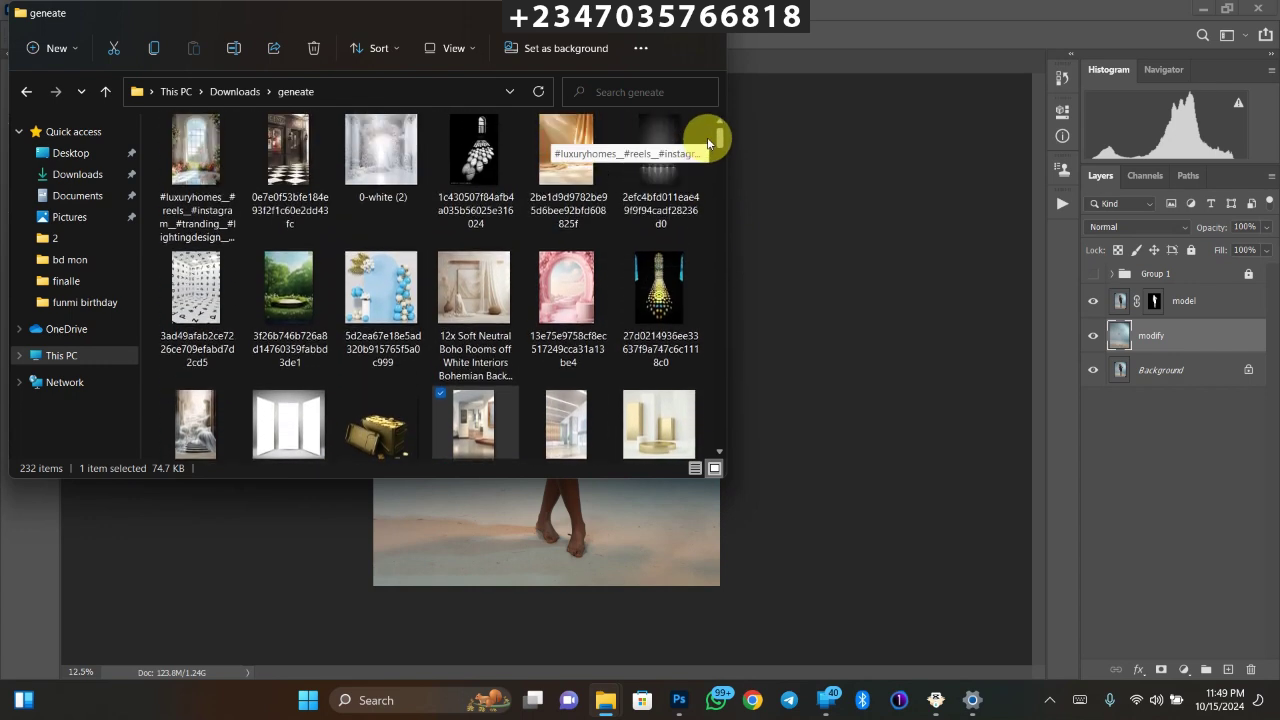
pyautogui.click(490, 170)
pyautogui.click(277, 178)
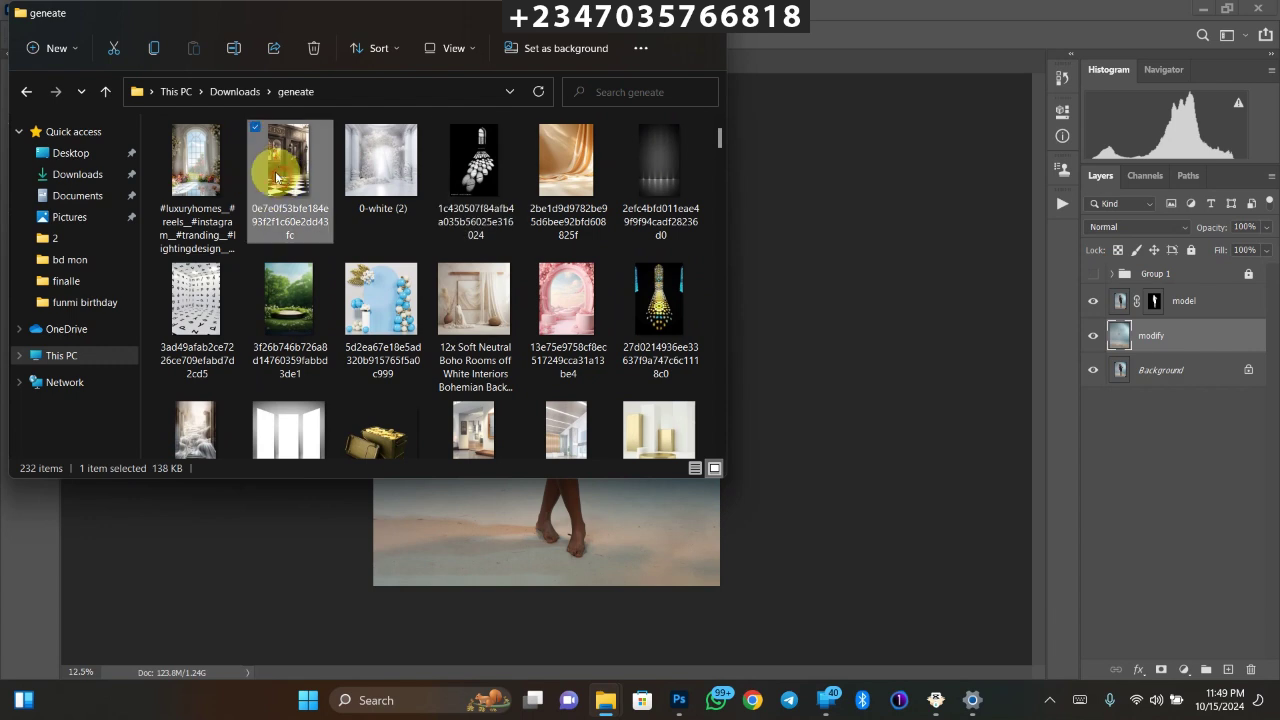
pyautogui.moveTo(280, 165); pyautogui.dragTo(586, 434)
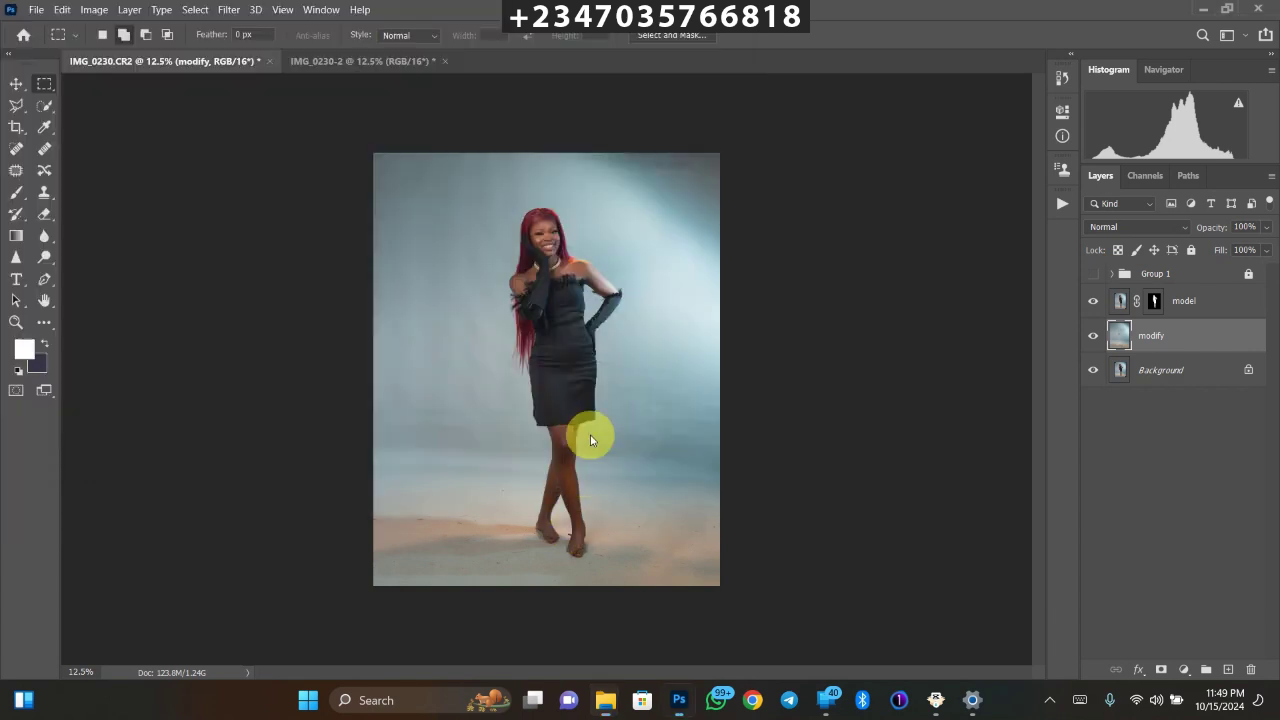
# - Scale the placed interior image to about 143% and position it to cover the whole canvas behind the model
pyautogui.moveTo(669, 369); pyautogui.dragTo(742, 369)
pyautogui.moveTo(424, 368); pyautogui.dragTo(464, 334)
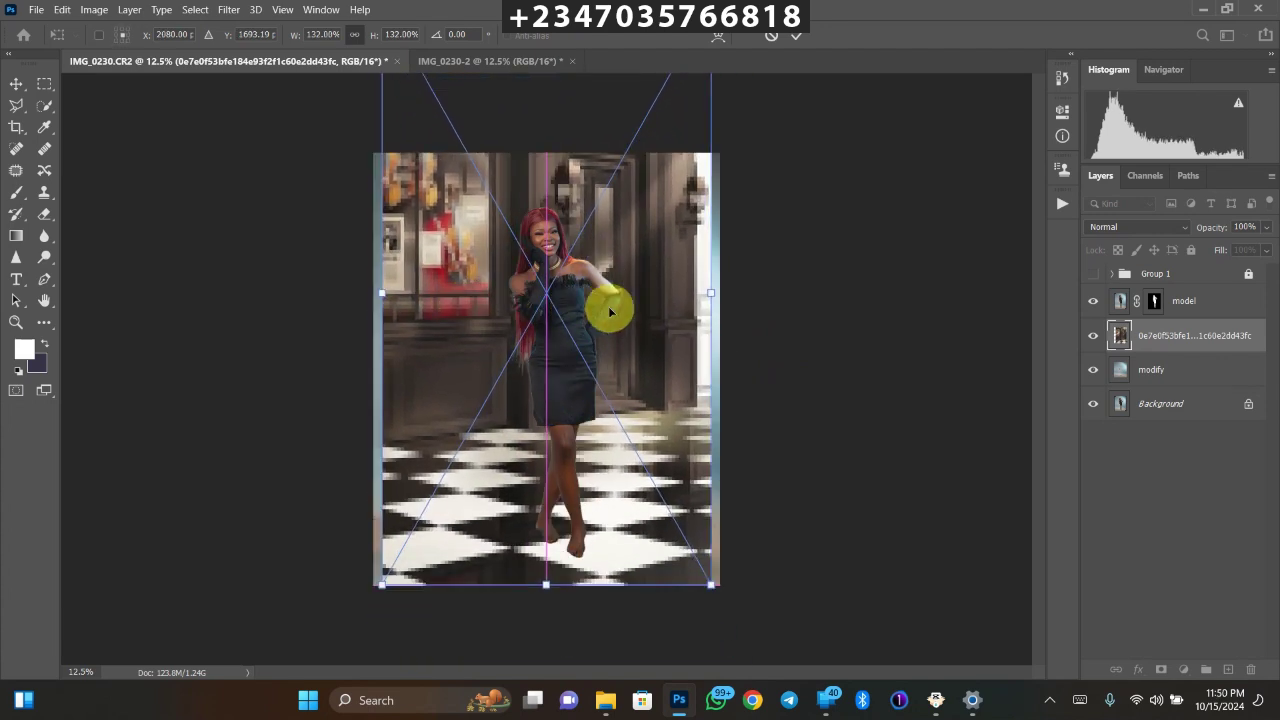
pyautogui.moveTo(706, 294); pyautogui.dragTo(732, 293)
pyautogui.moveTo(611, 300); pyautogui.dragTo(591, 314)
pyautogui.moveTo(371, 310); pyautogui.dragTo(357, 310)
pyautogui.moveTo(497, 305); pyautogui.dragTo(506, 313)
pyautogui.moveTo(351, 309); pyautogui.dragTo(379, 308)
pyautogui.moveTo(497, 300)
pyautogui.mouseDown()
pyautogui.moveTo(494, 278)
pyautogui.moveTo(505, 297)
pyautogui.mouseUp()
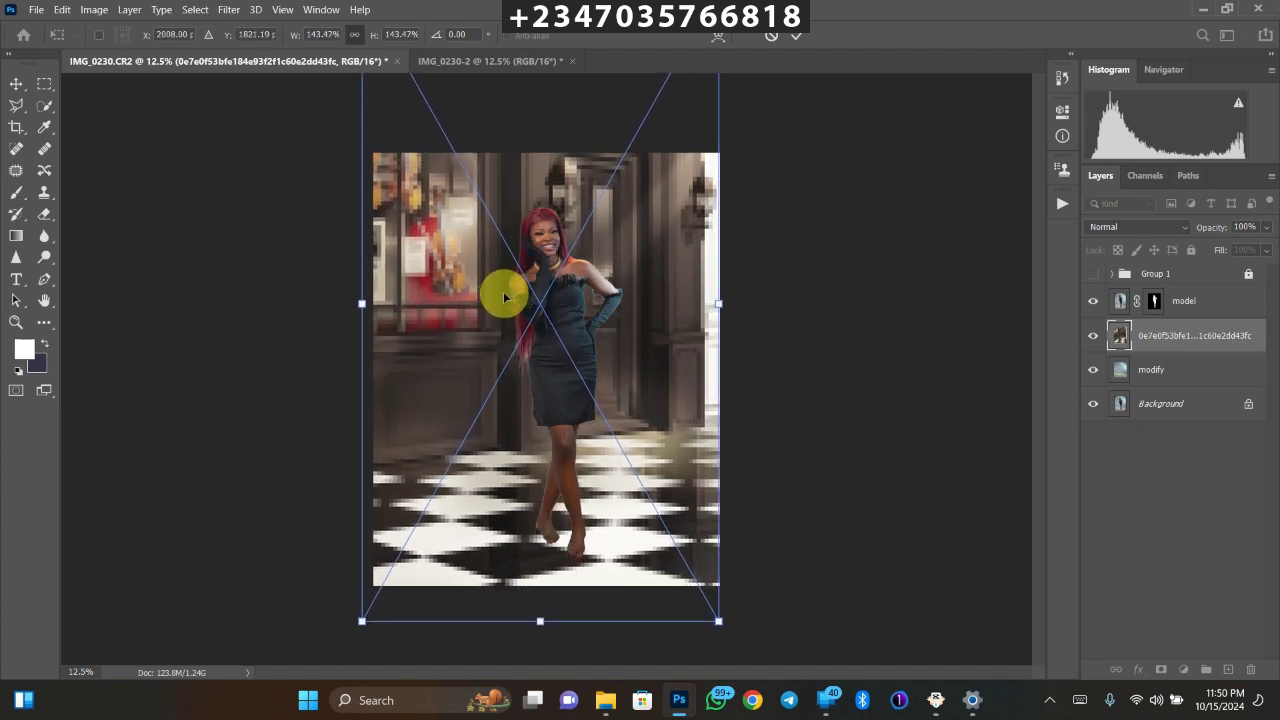
pyautogui.press('Return')
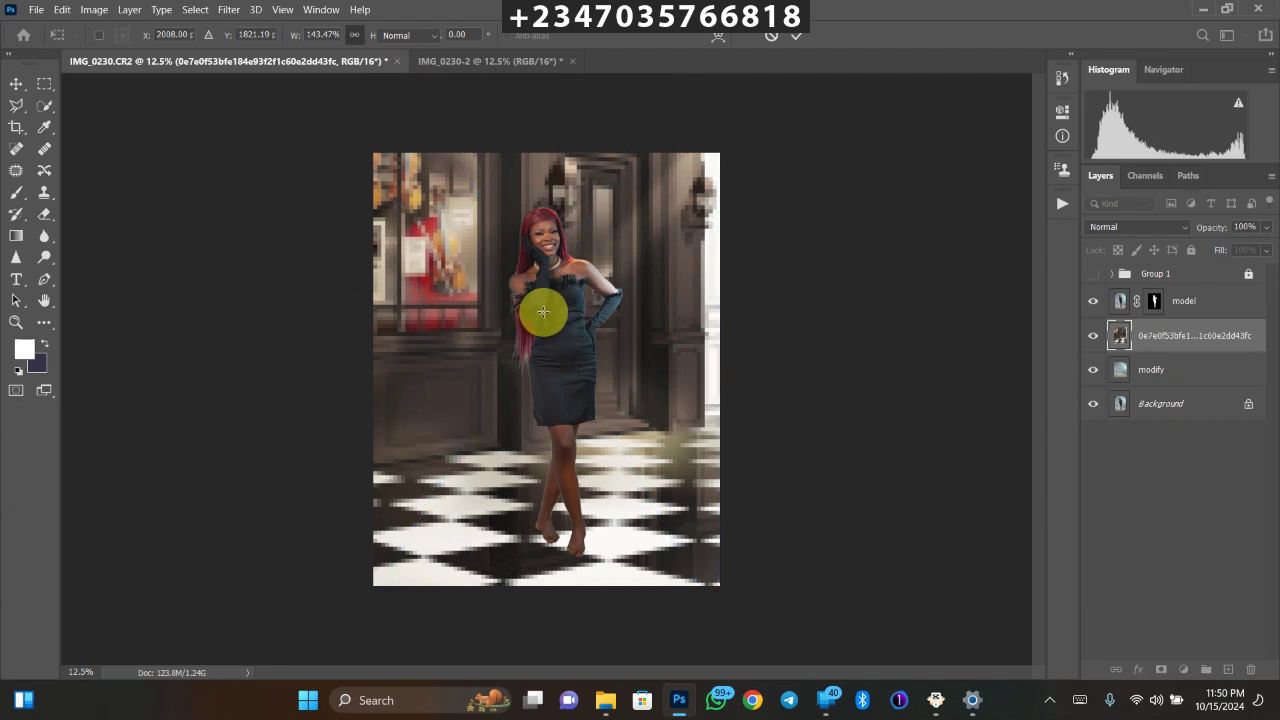
# - Examine the cutout edges along the model's hair, gloves and dress against the new background at 50% zoom
pyautogui.press('m')
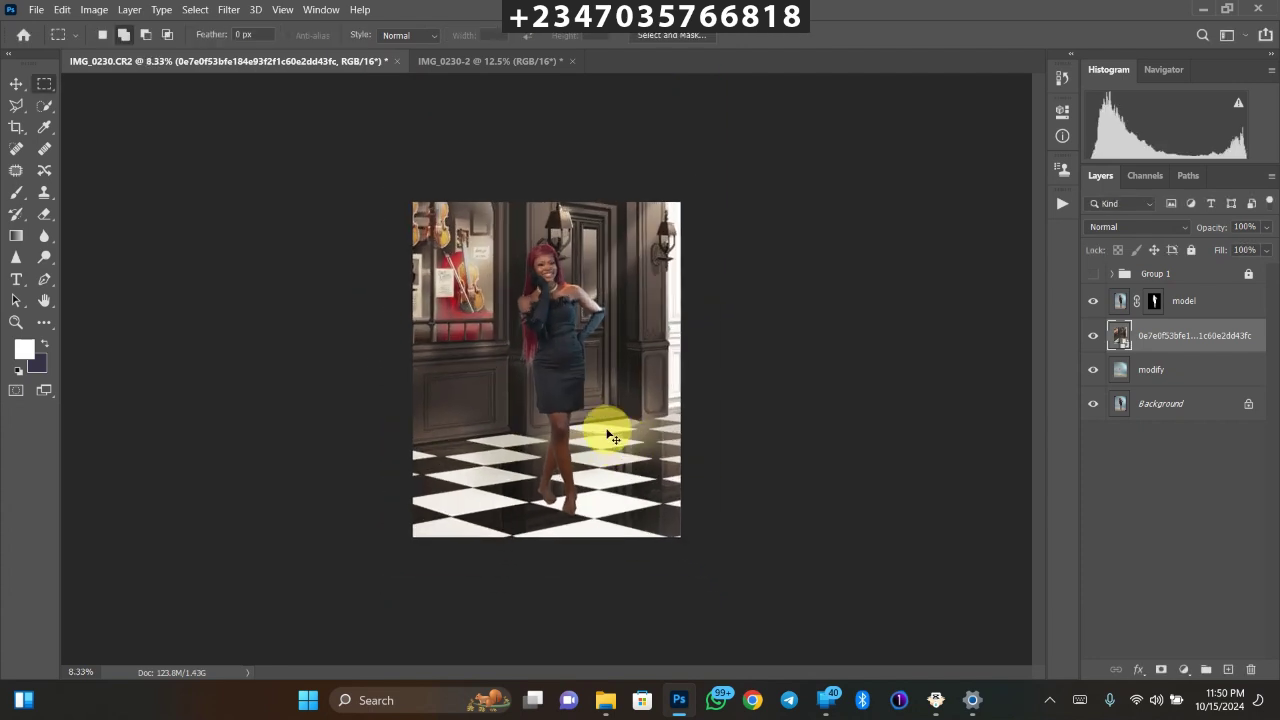
pyautogui.hotkey('ctrl', '+')
pyautogui.hotkey('ctrl', '-')
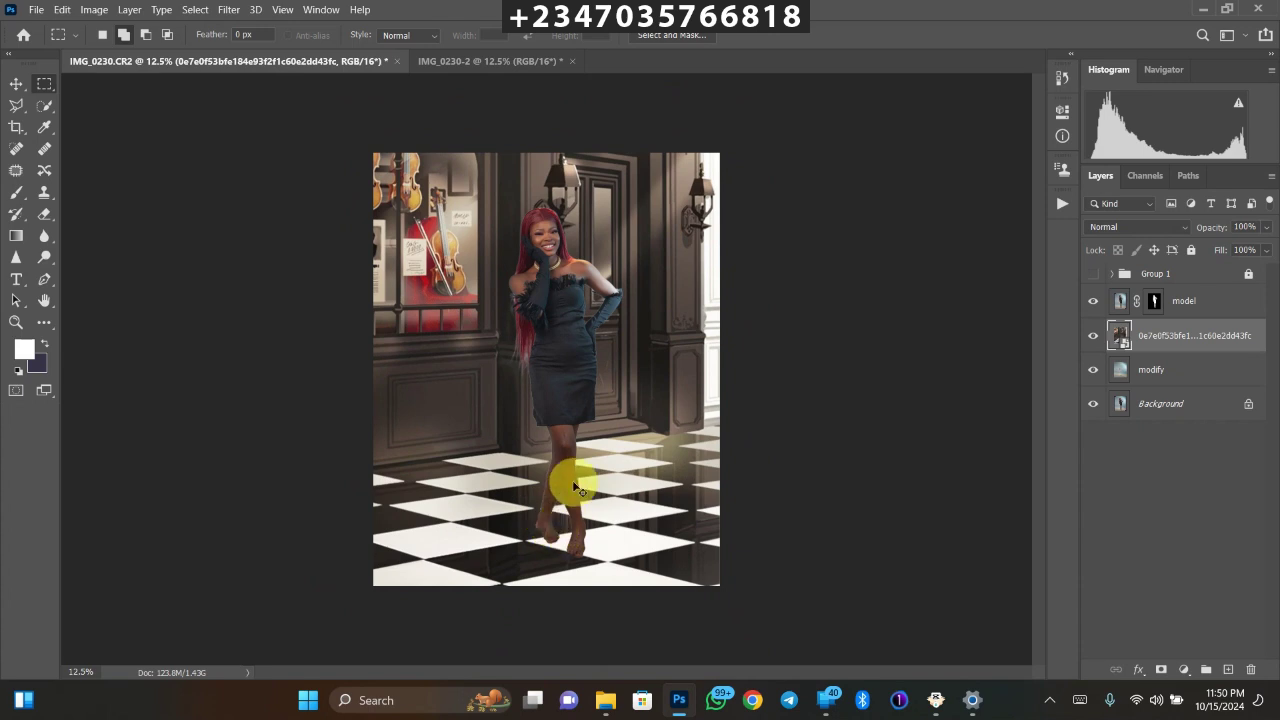
pyautogui.hotkey('ctrl', '+')
pyautogui.hotkey('ctrl', '+')
pyautogui.hotkey('ctrl', '+')
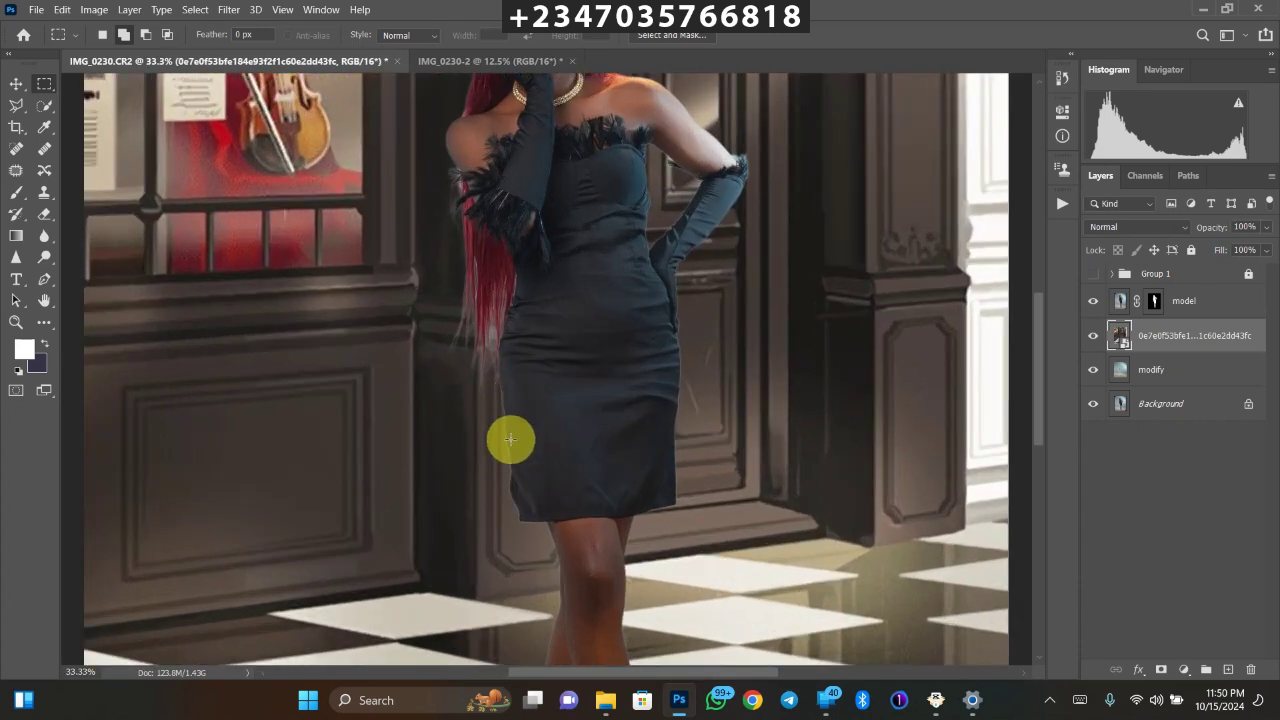
pyautogui.hotkey('ctrl', '+')
pyautogui.click(714, 196)
pyautogui.moveTo(691, 318); pyautogui.dragTo(580, 343)
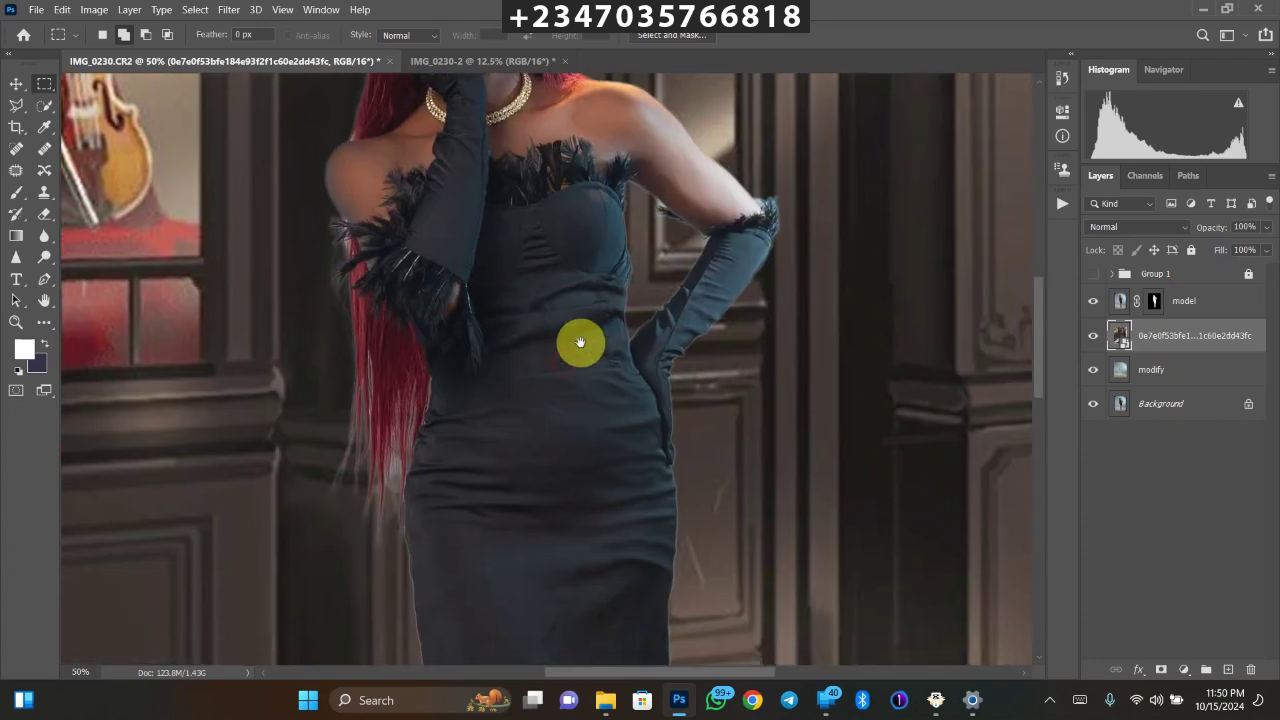
pyautogui.scroll(-5, 580, 343)
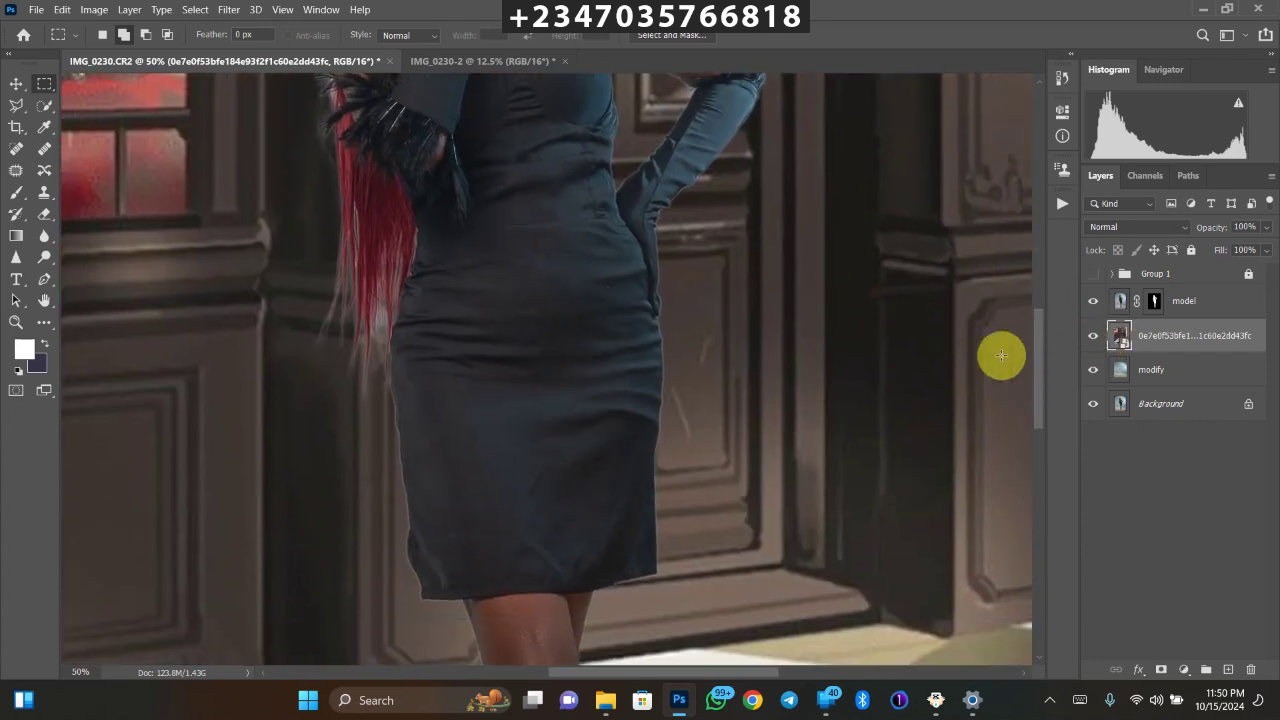
# - Apply Color Decontaminate matting to the model layer with an amount of 80%
pyautogui.click(1150, 305)
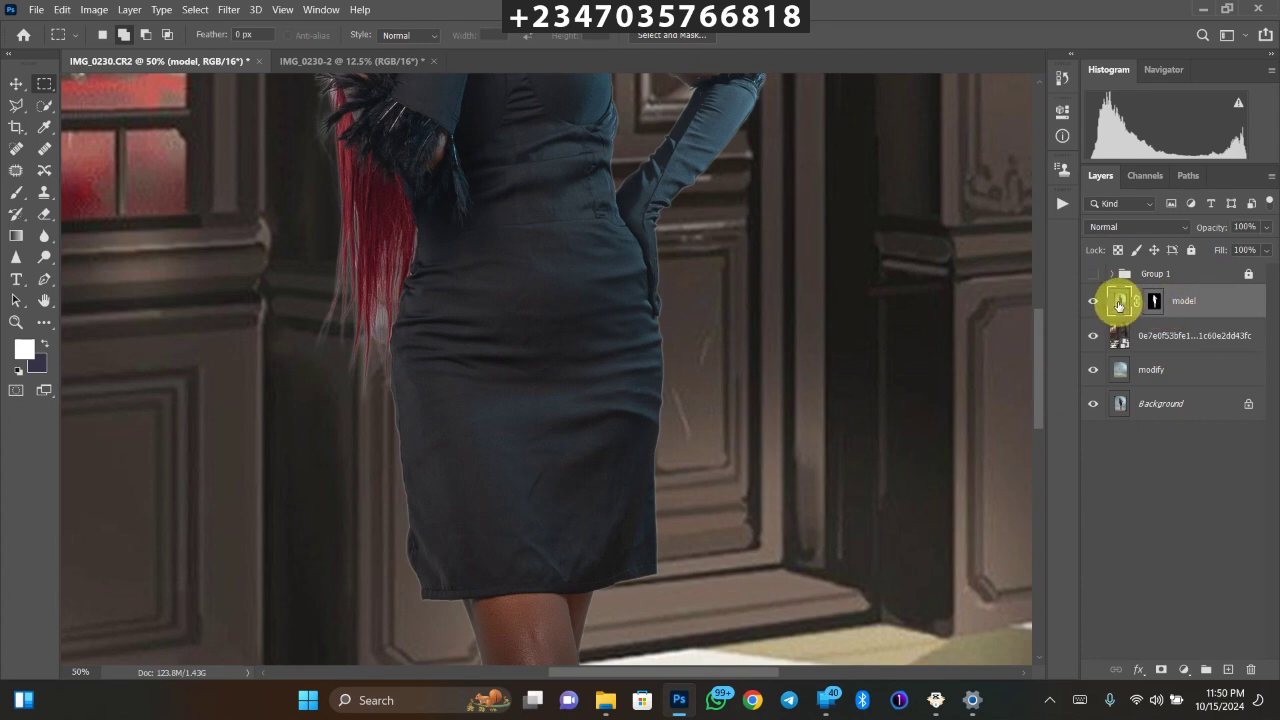
pyautogui.click(128, 10)
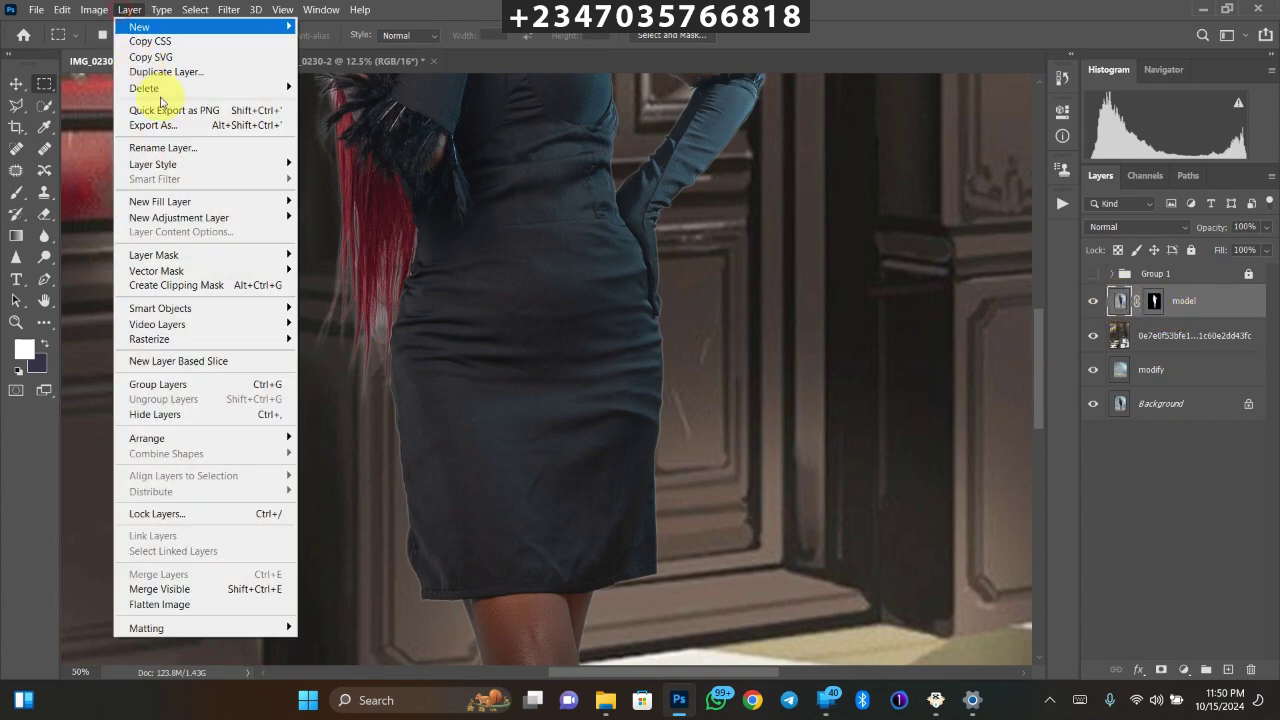
pyautogui.moveTo(269, 630)
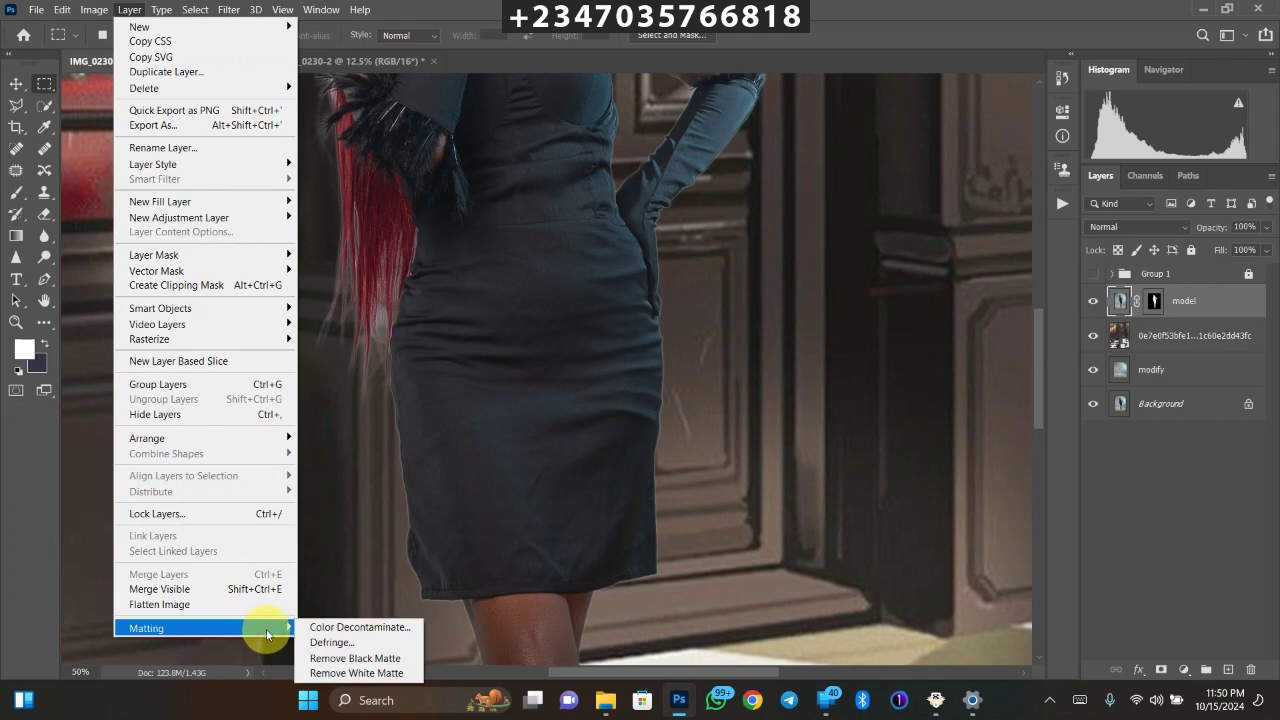
pyautogui.click(335, 627)
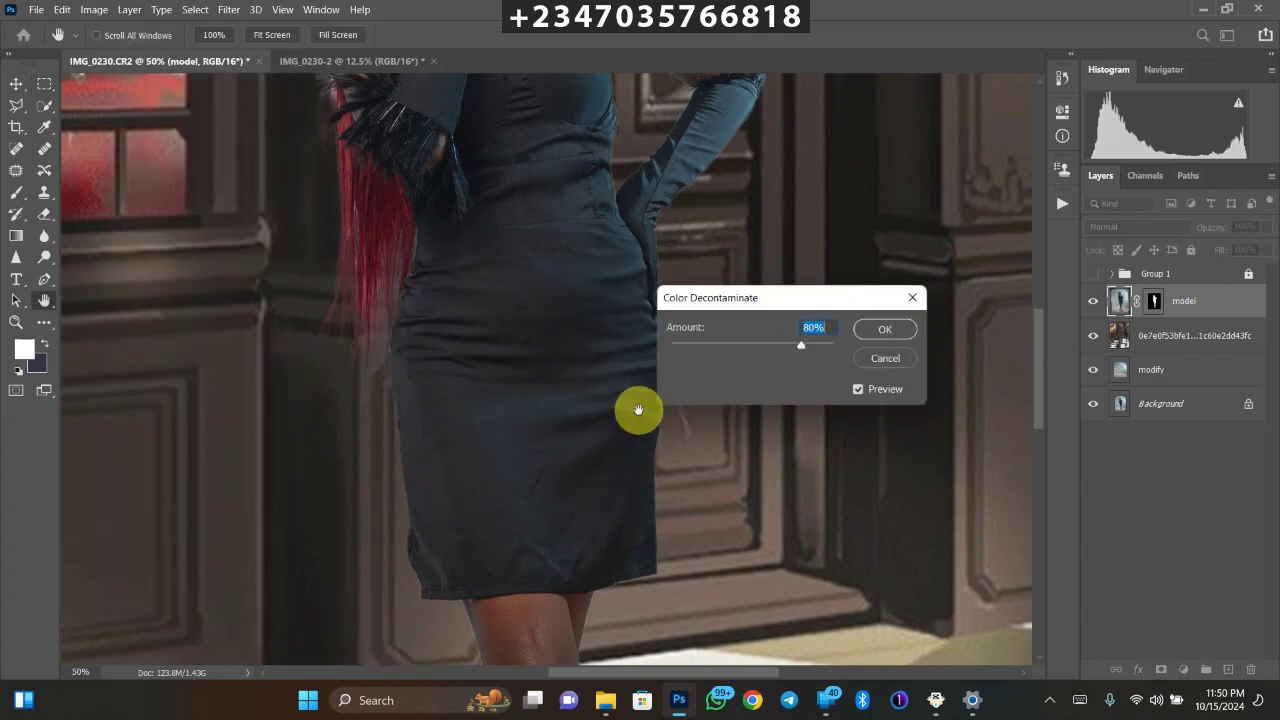
pyautogui.click(881, 331)
pyautogui.press('m')
# - Try the Soft Light blend mode on the interior image layer and inspect the blend around the model and floor
pyautogui.hotkey('ctrl', '-')
pyautogui.hotkey('ctrl', '-')
pyautogui.hotkey('ctrl', '-')
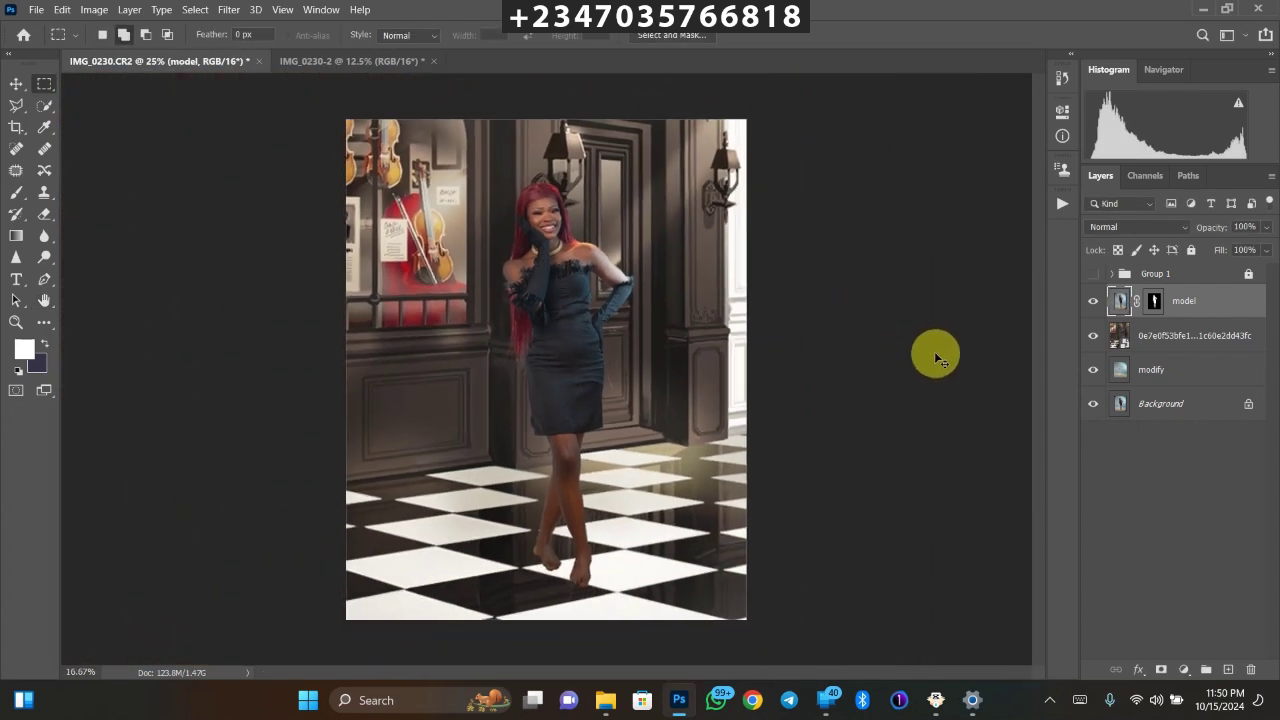
pyautogui.hotkey('ctrl', '-')
pyautogui.hotkey('ctrl', '-')
pyautogui.click(1164, 342)
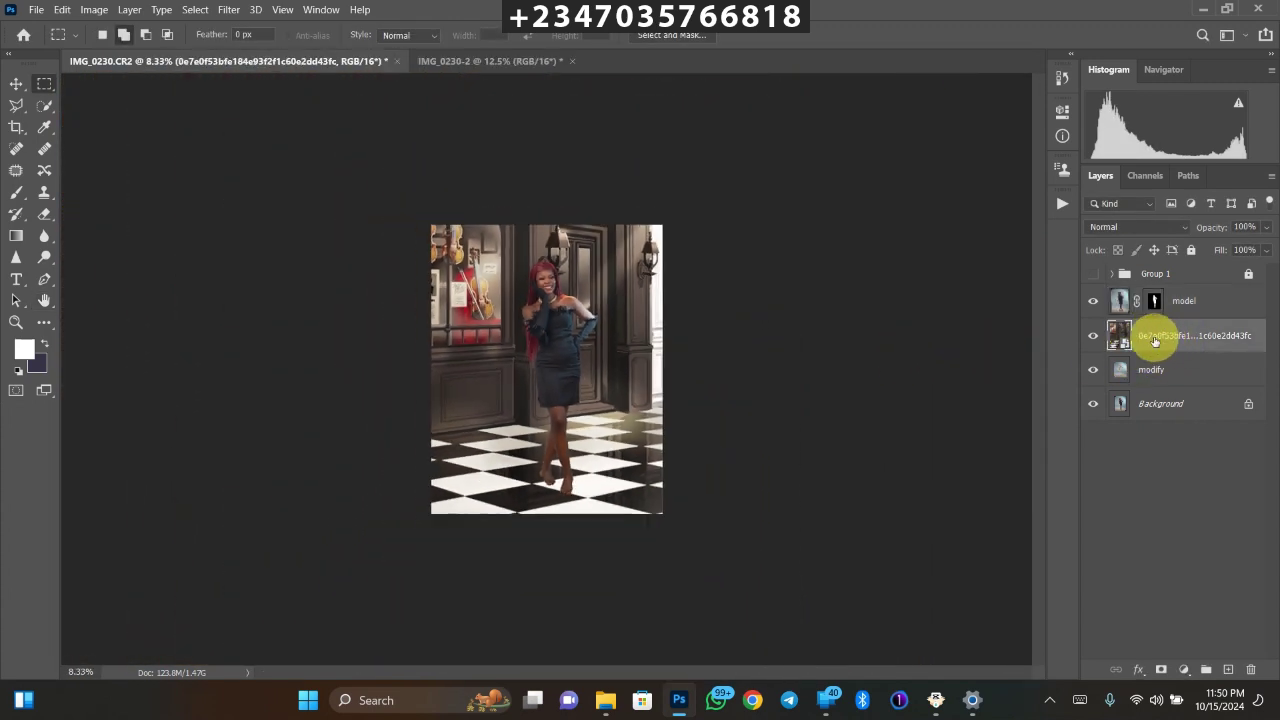
pyautogui.click(1125, 228)
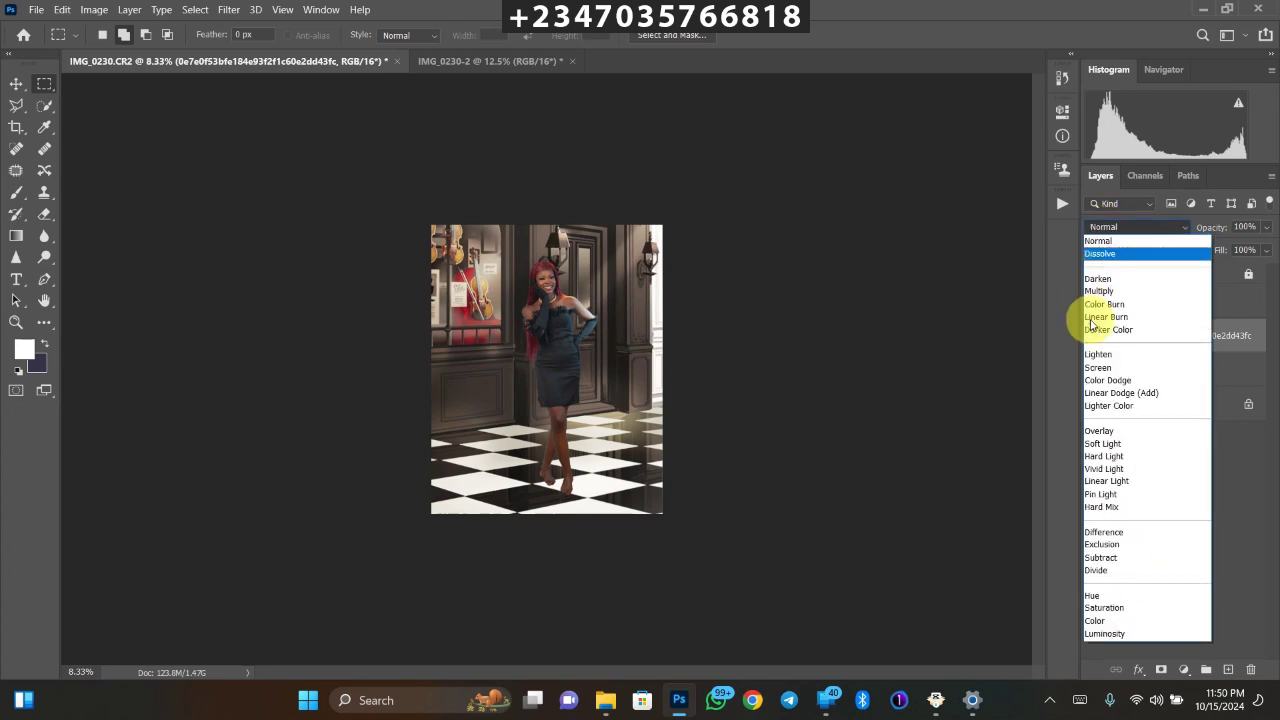
pyautogui.click(1094, 444)
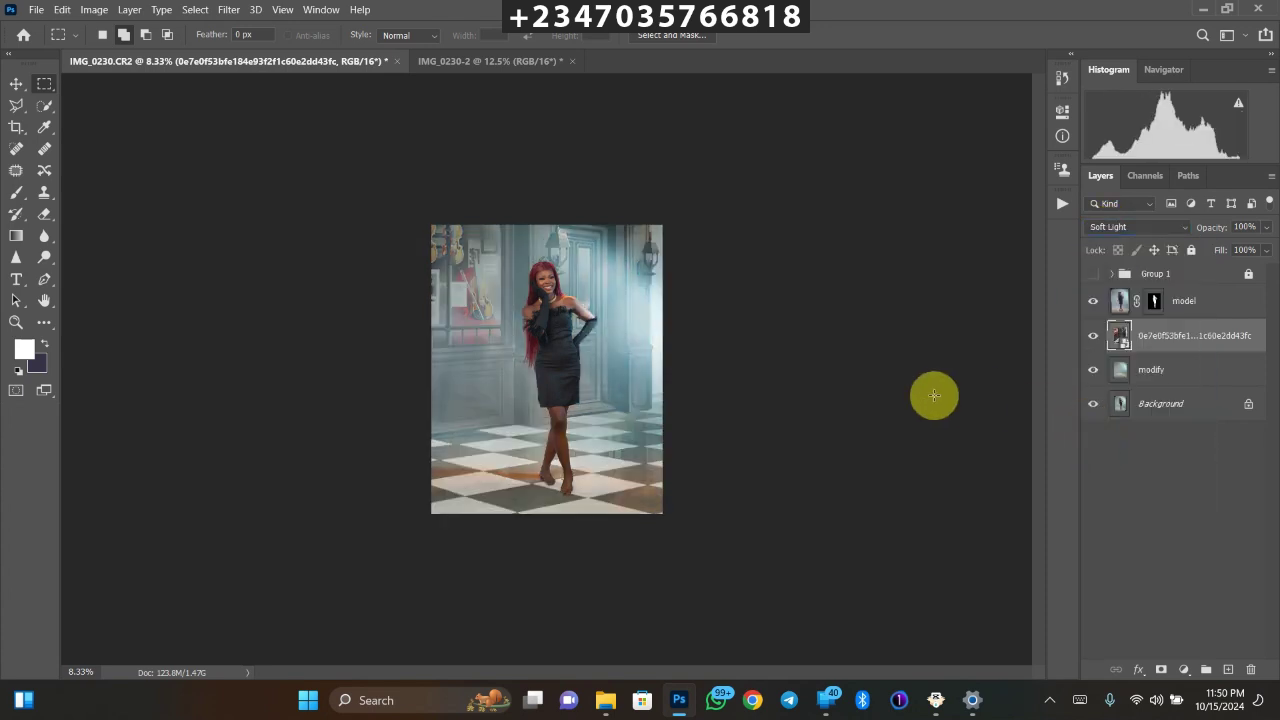
pyautogui.hotkey('ctrl', '+')
pyautogui.hotkey('ctrl', '+')
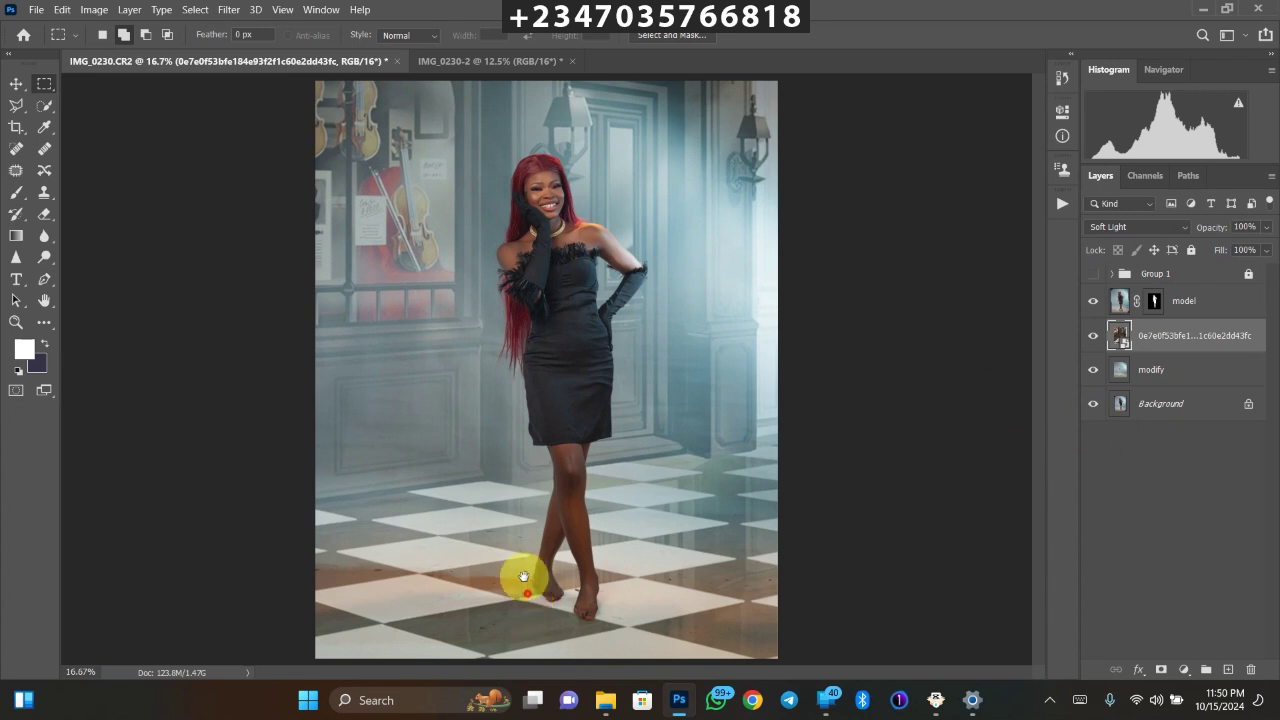
pyautogui.hotkey('ctrl', '-')
pyautogui.hotkey('ctrl', '-')
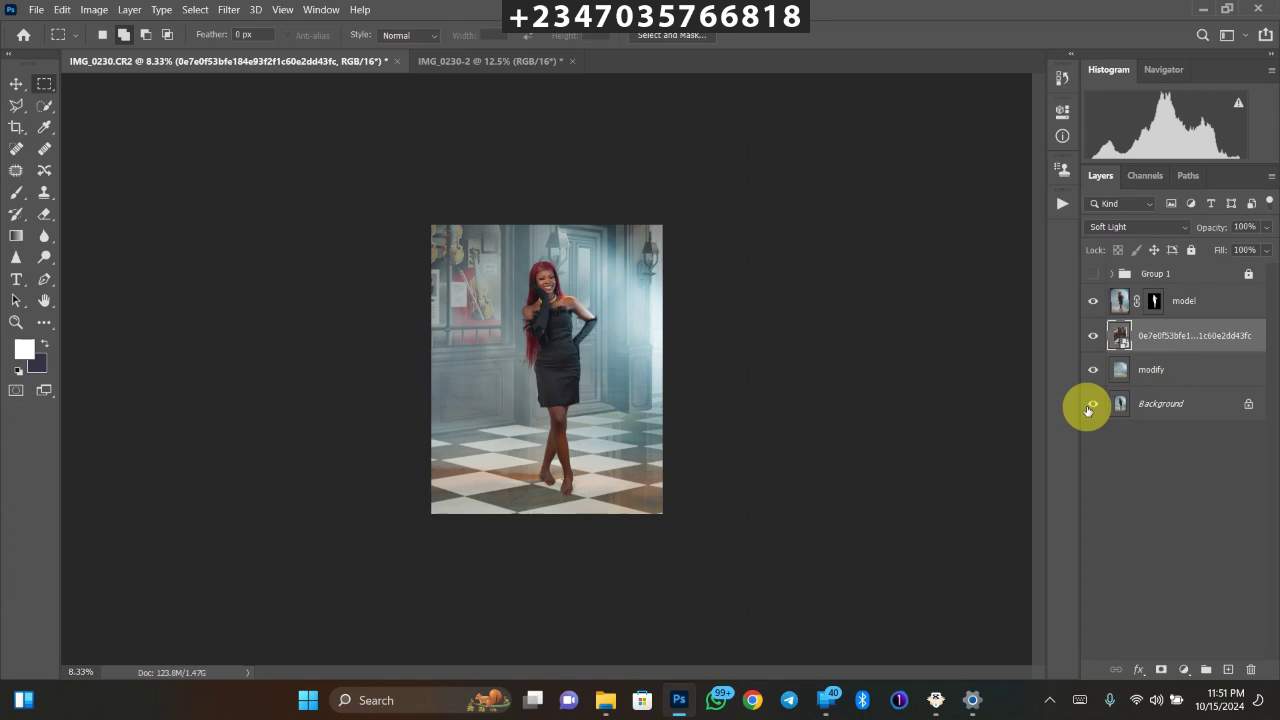
# - Return the interior image layer to the Normal blend mode and duplicate that layer
pyautogui.click(1131, 233)
pyautogui.click(1105, 245)
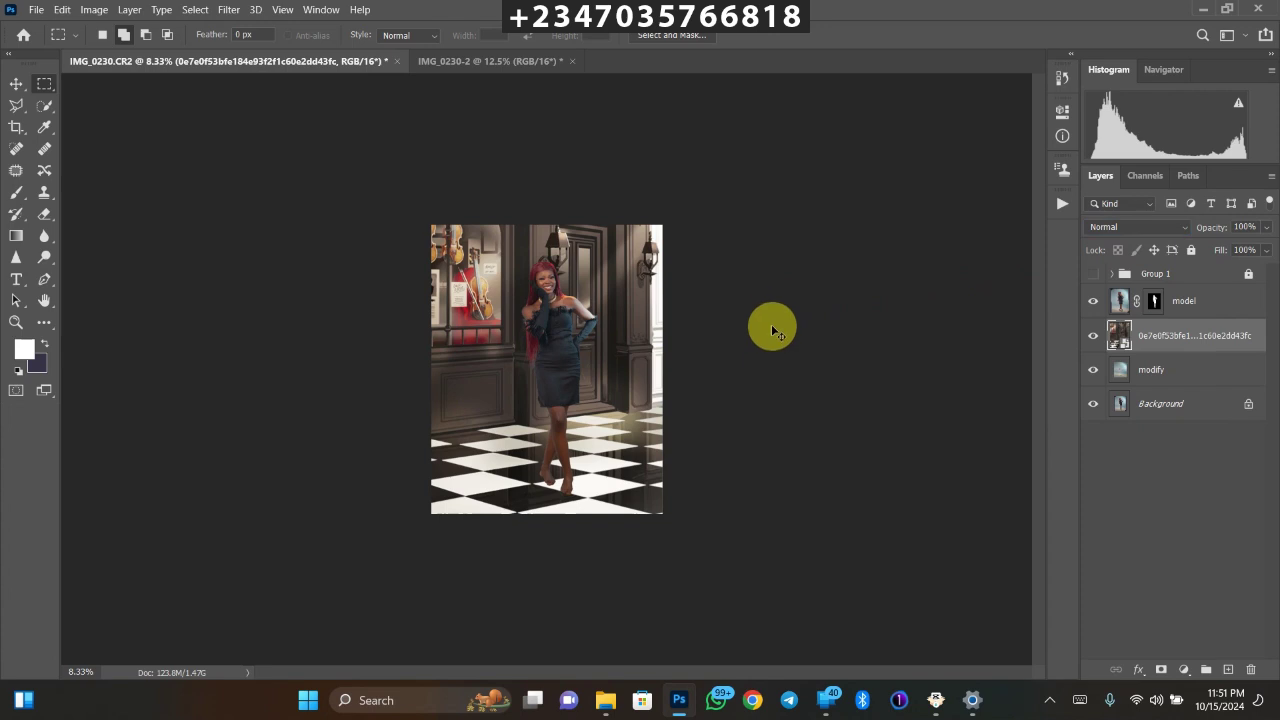
pyautogui.hotkey('ctrl', '+')
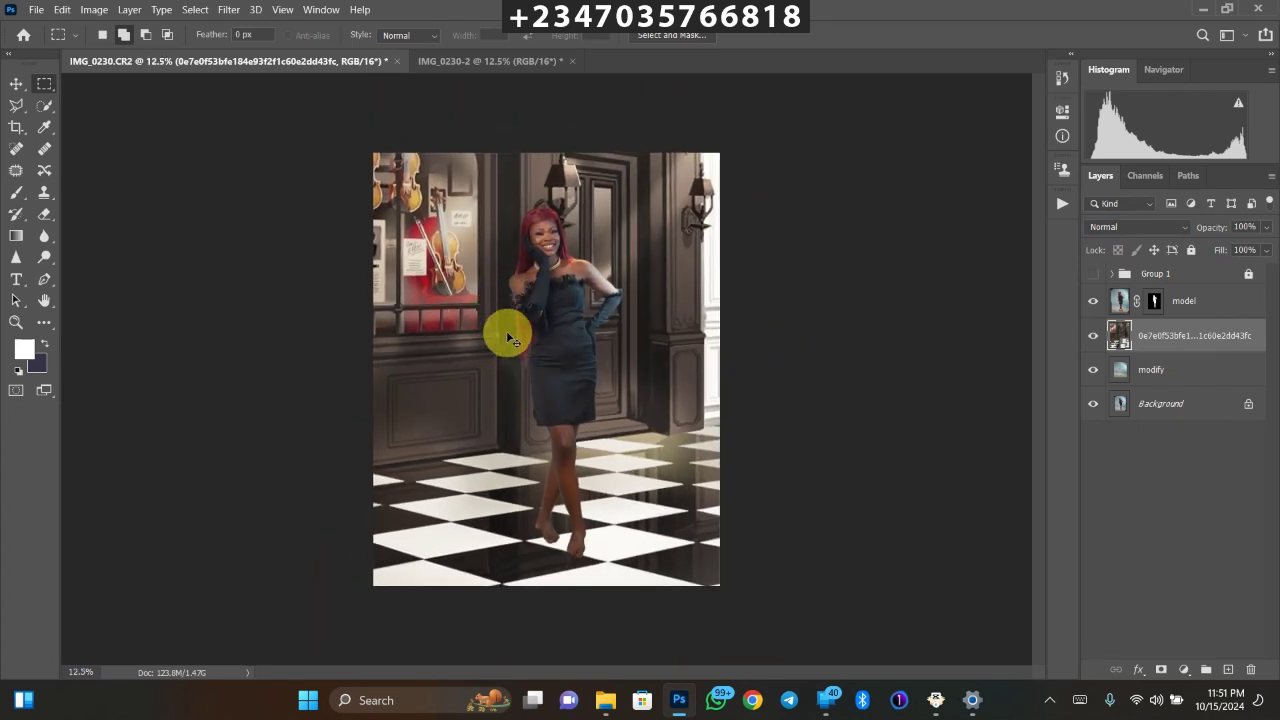
pyautogui.hotkey('ctrl', '-')
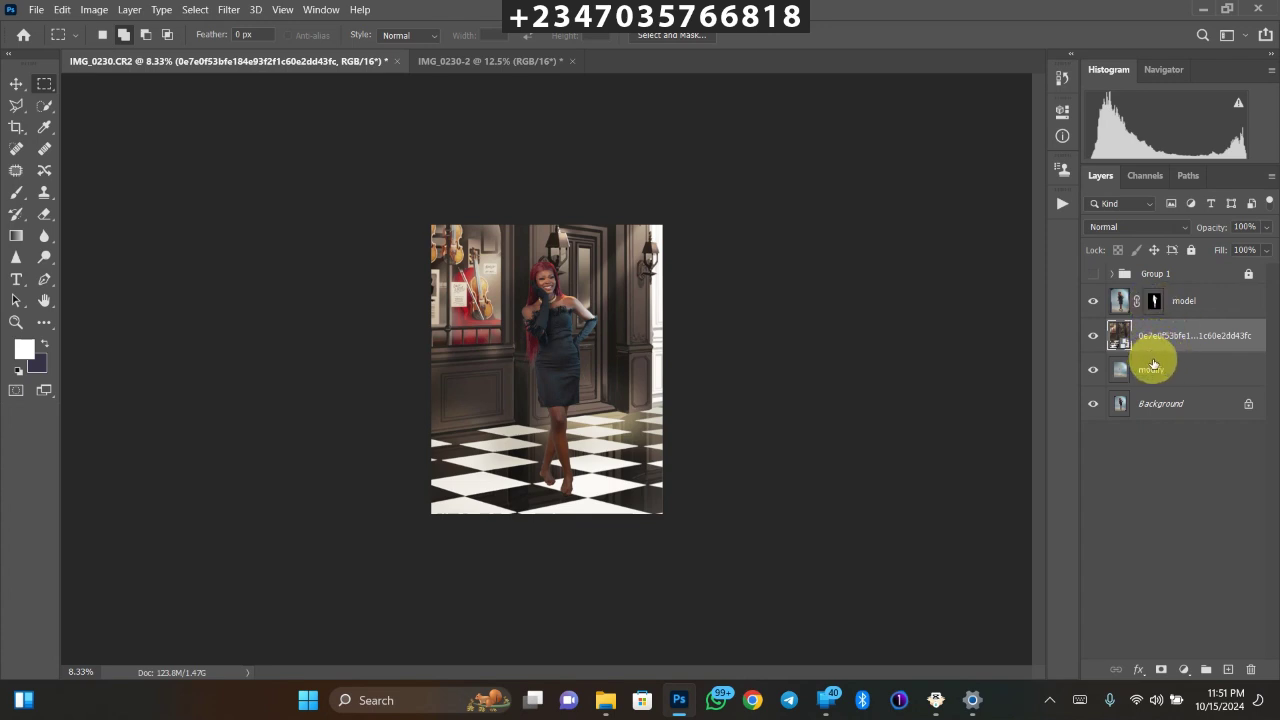
pyautogui.hotkey('ctrl', 'j')
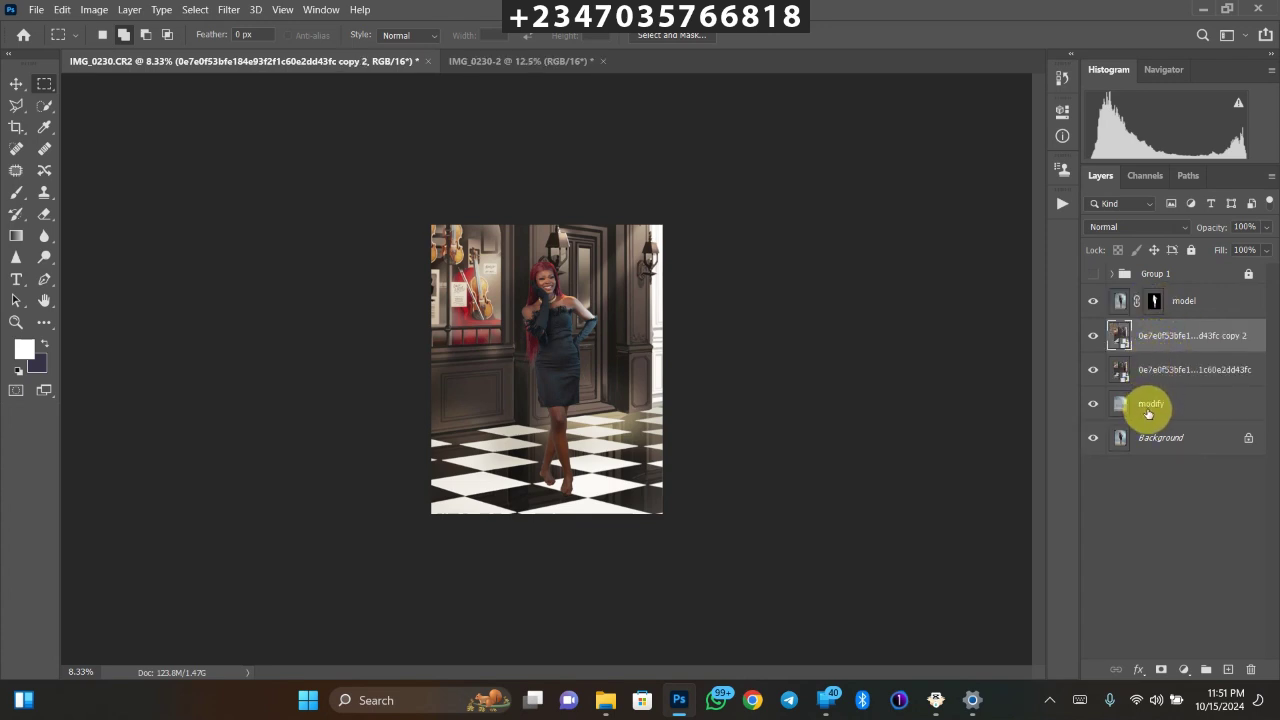
pyautogui.click(229, 10)
pyautogui.click(250, 28)
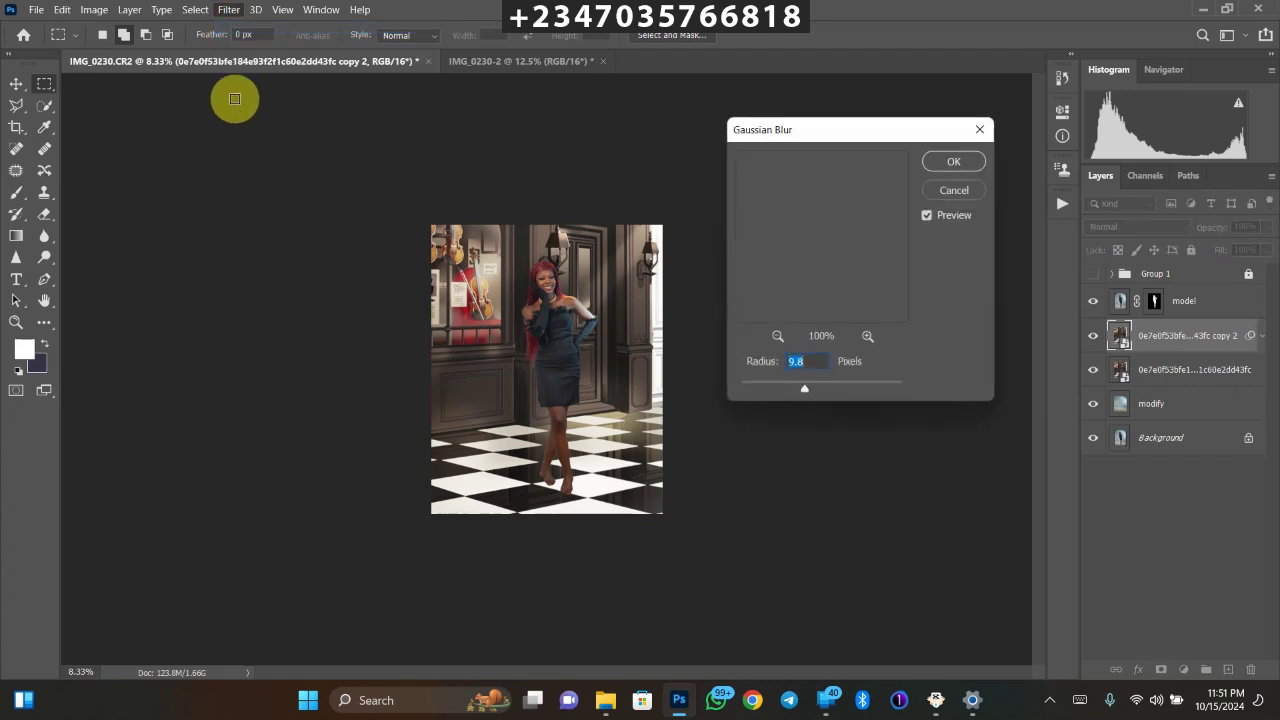
pyautogui.click(945, 198)
# - Apply a Gaussian Blur with a 10-pixel radius to the duplicated interior image layer
pyautogui.click(229, 10)
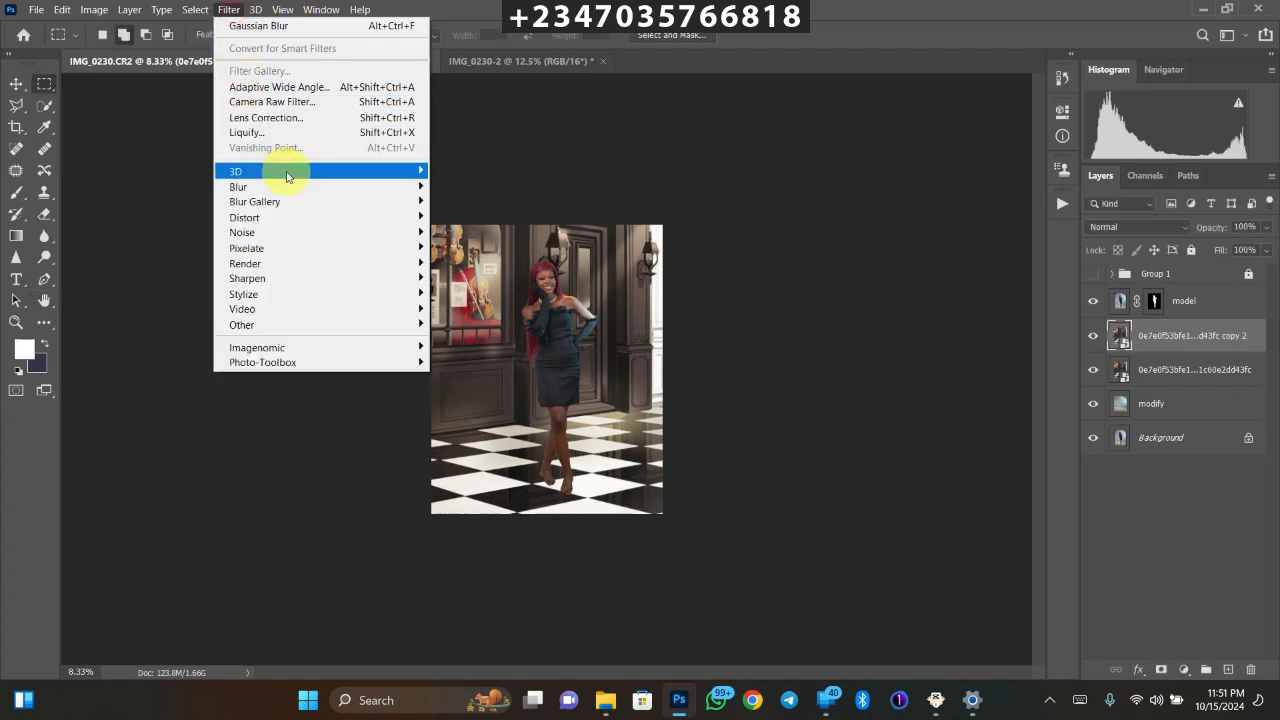
pyautogui.moveTo(300, 187)
pyautogui.click(455, 247)
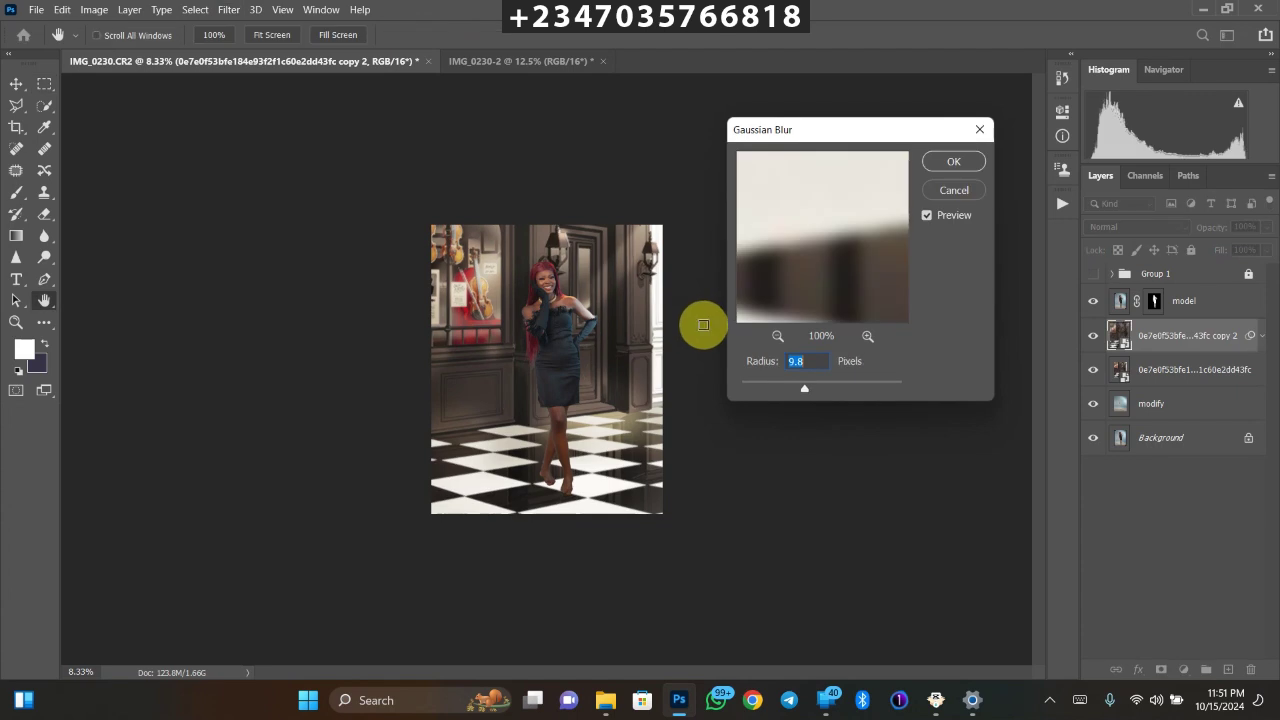
pyautogui.hotkey('ctrl', '+')
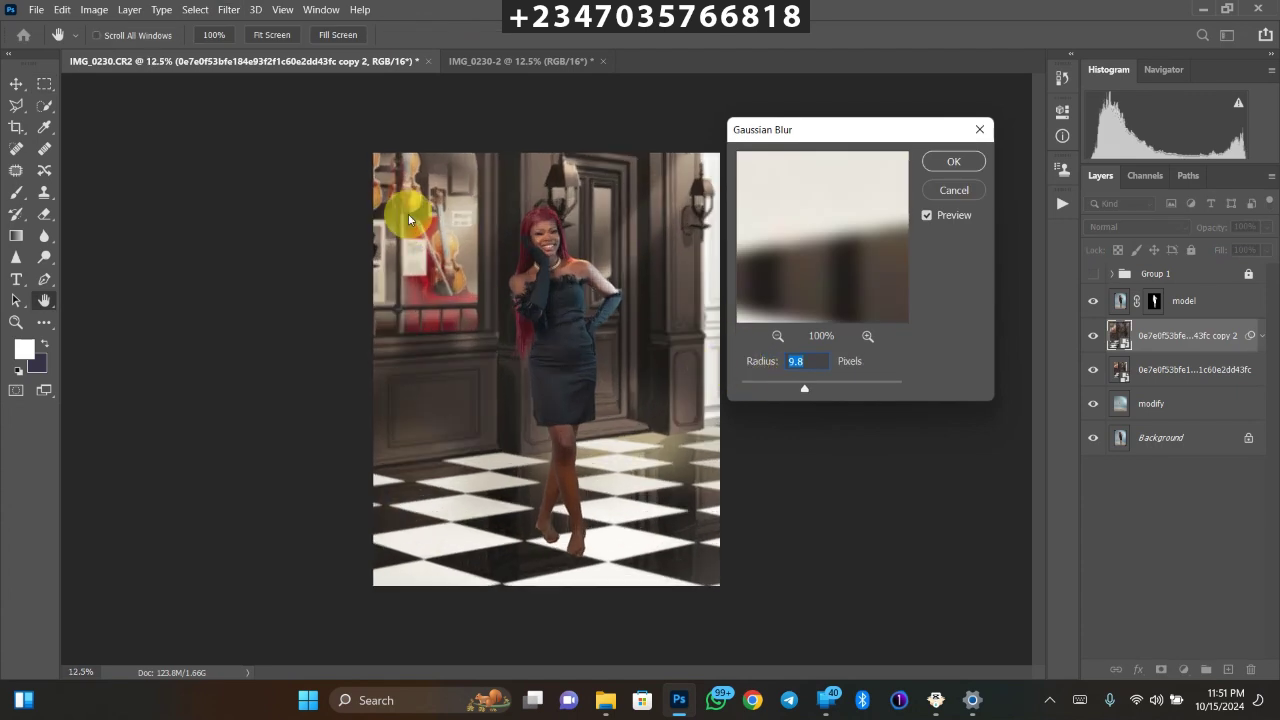
pyautogui.hotkey('ctrl', '+')
pyautogui.hotkey('ctrl', '-')
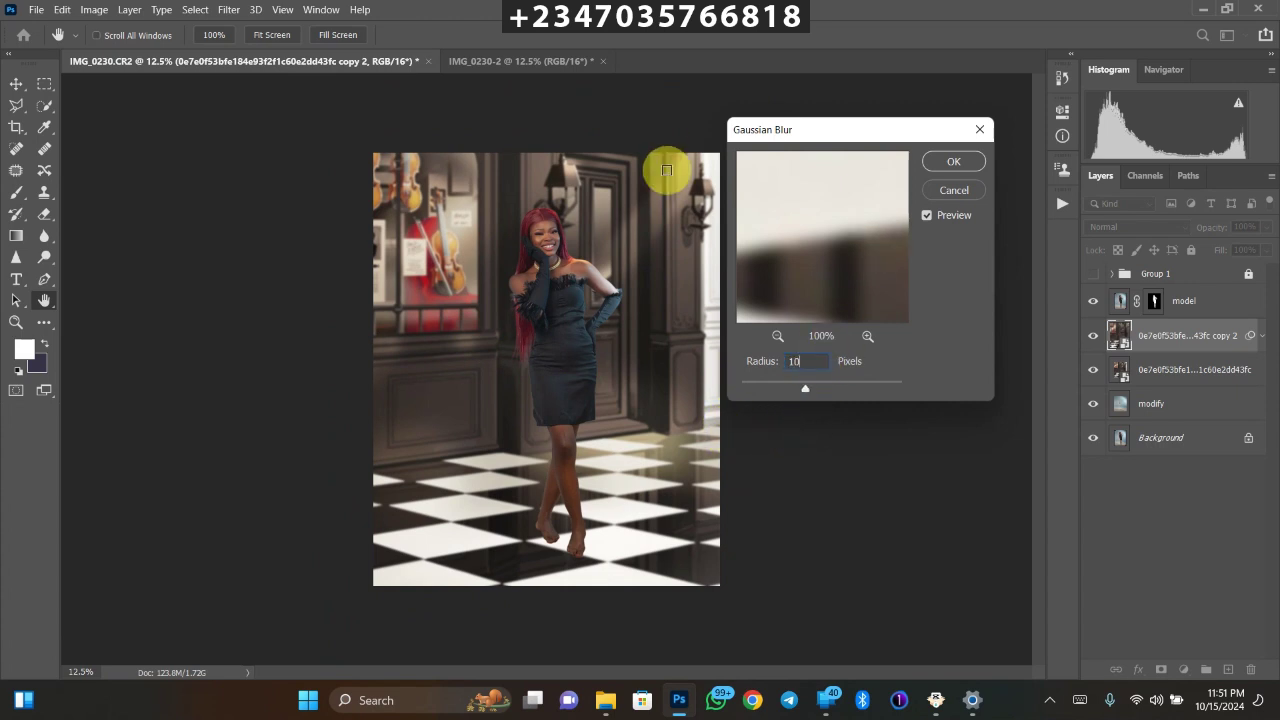
pyautogui.press('Return')
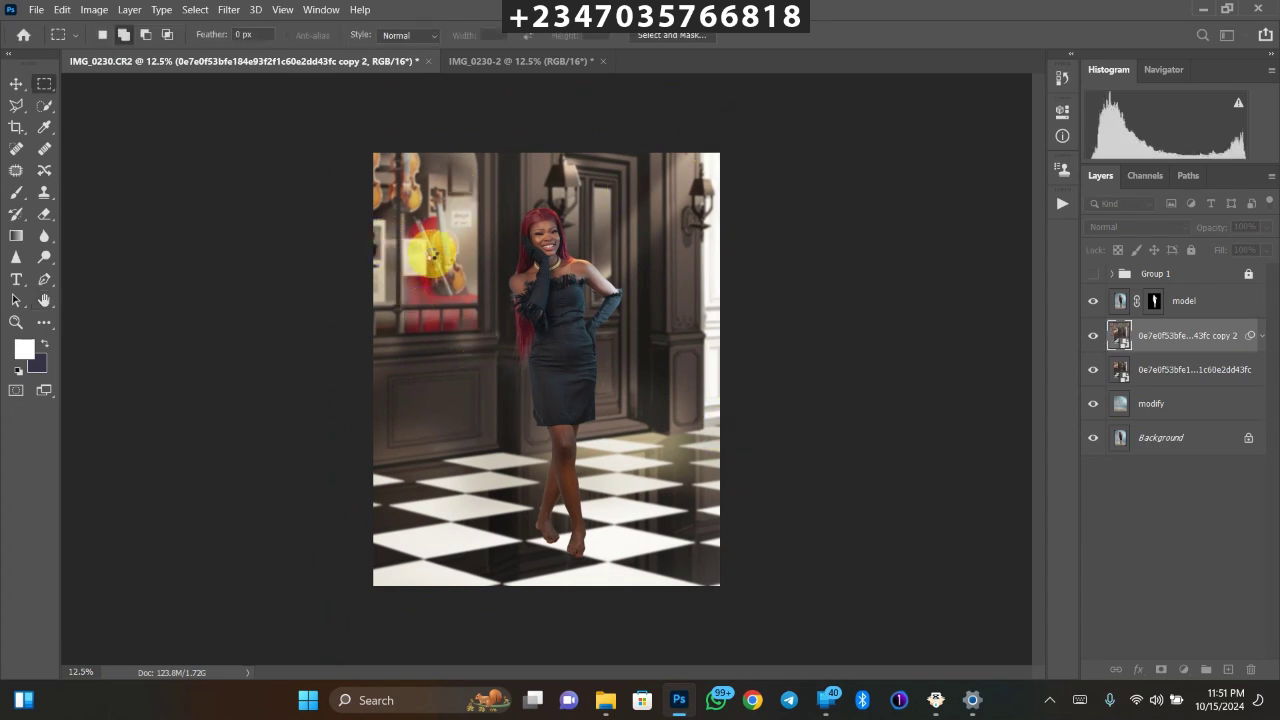
# - Mask the blurred interior copy and paint black over the foreground floor with a soft 1500 px brush
pyautogui.hotkey('ctrl', '-')
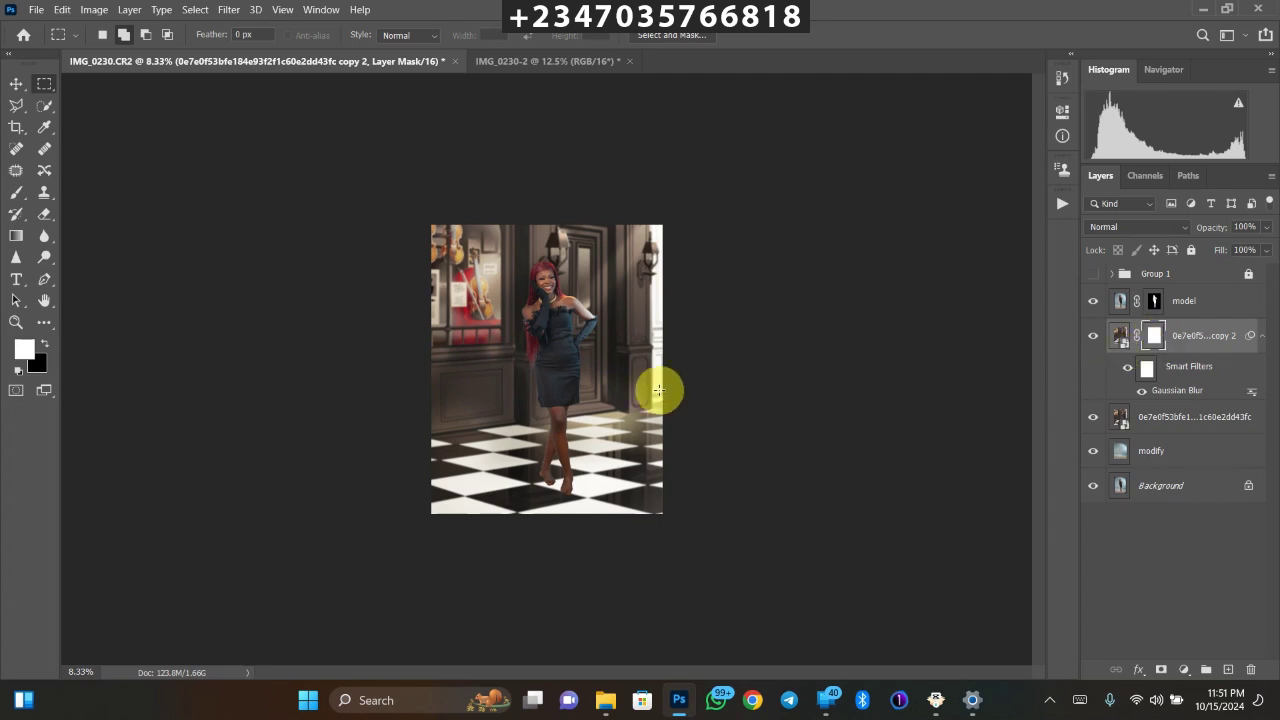
pyautogui.click(17, 195)
pyautogui.click(44, 343)
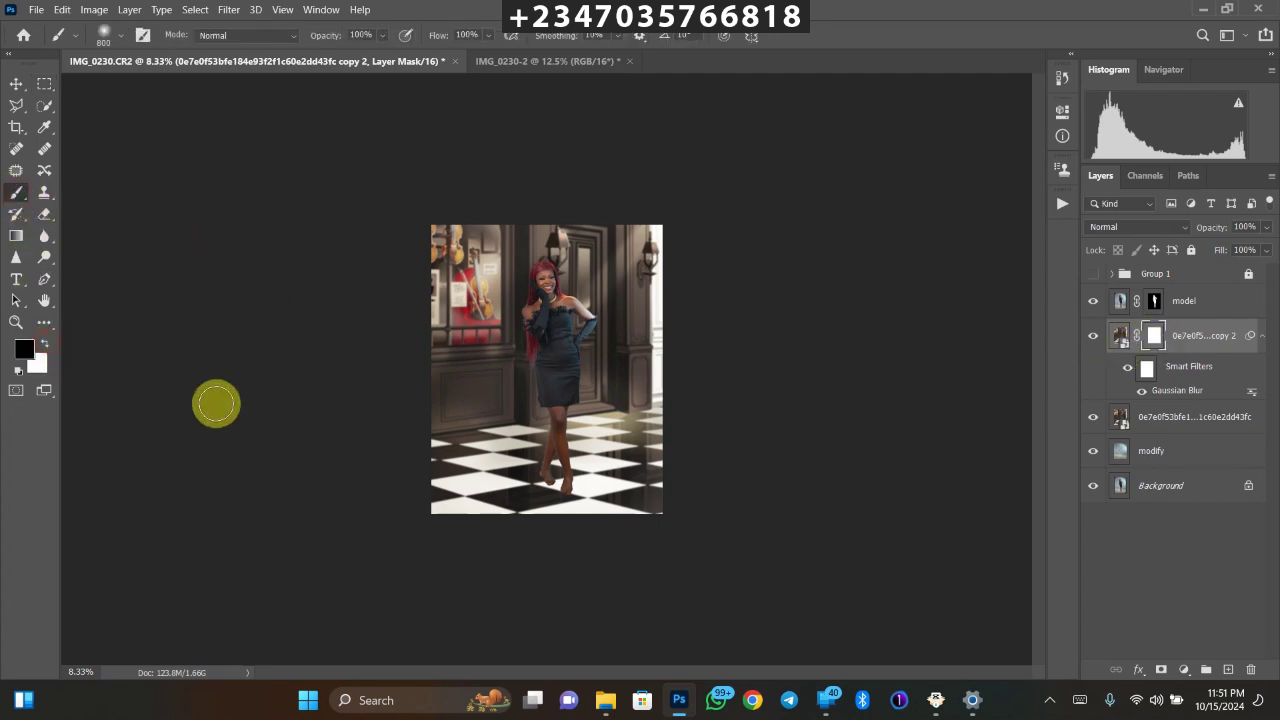
pyautogui.press(']')
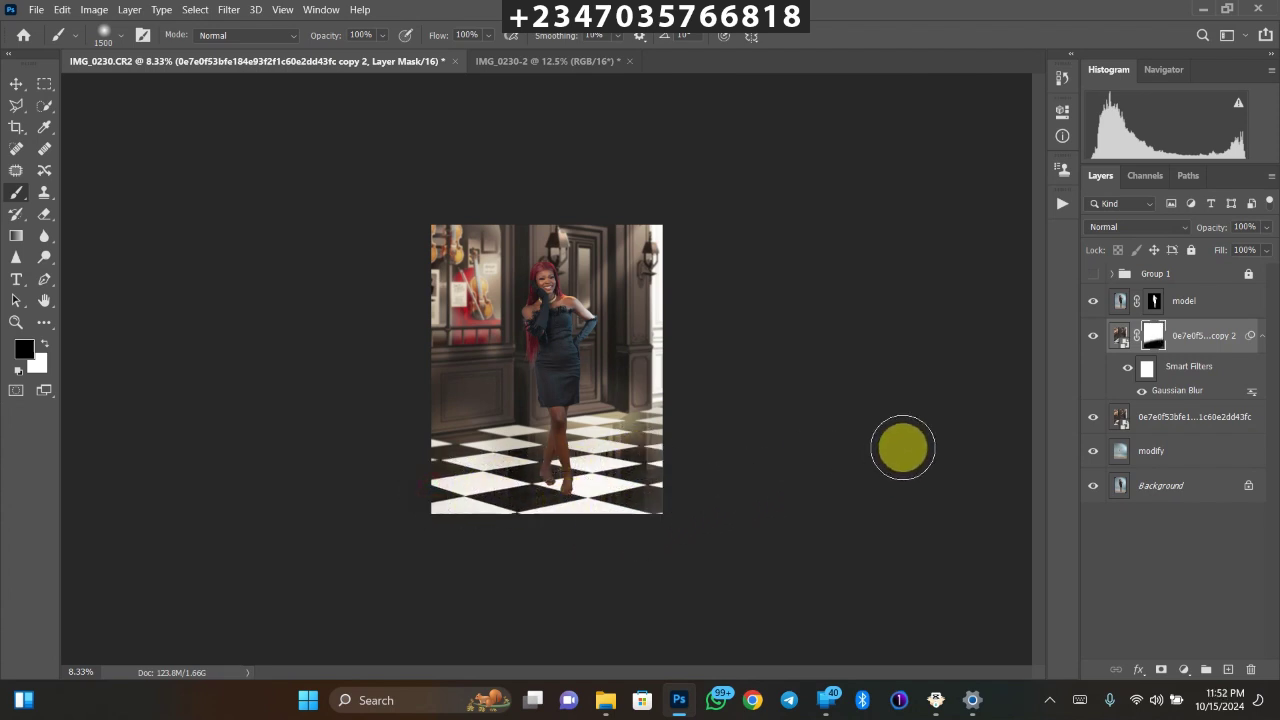
# - Merge the blurred and original interior image layers and set the merged layer's blend mode to Soft Light
pyautogui.click(1186, 423)
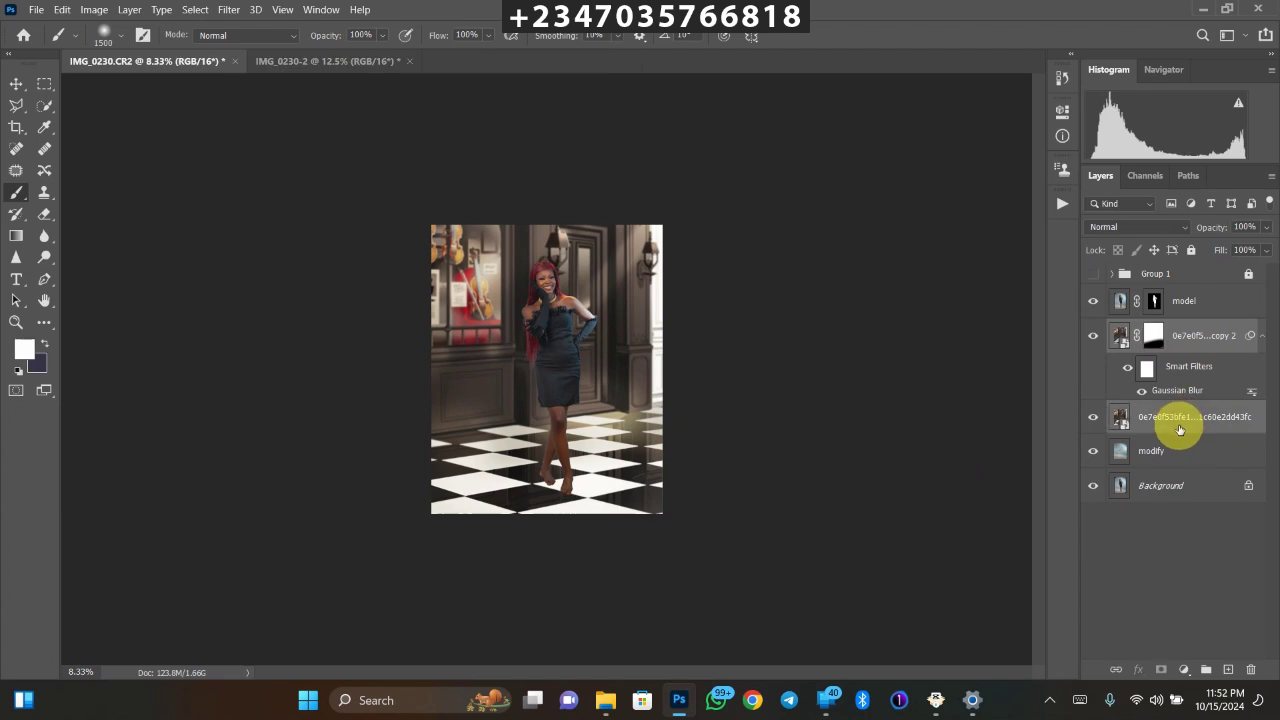
pyautogui.click(1122, 228)
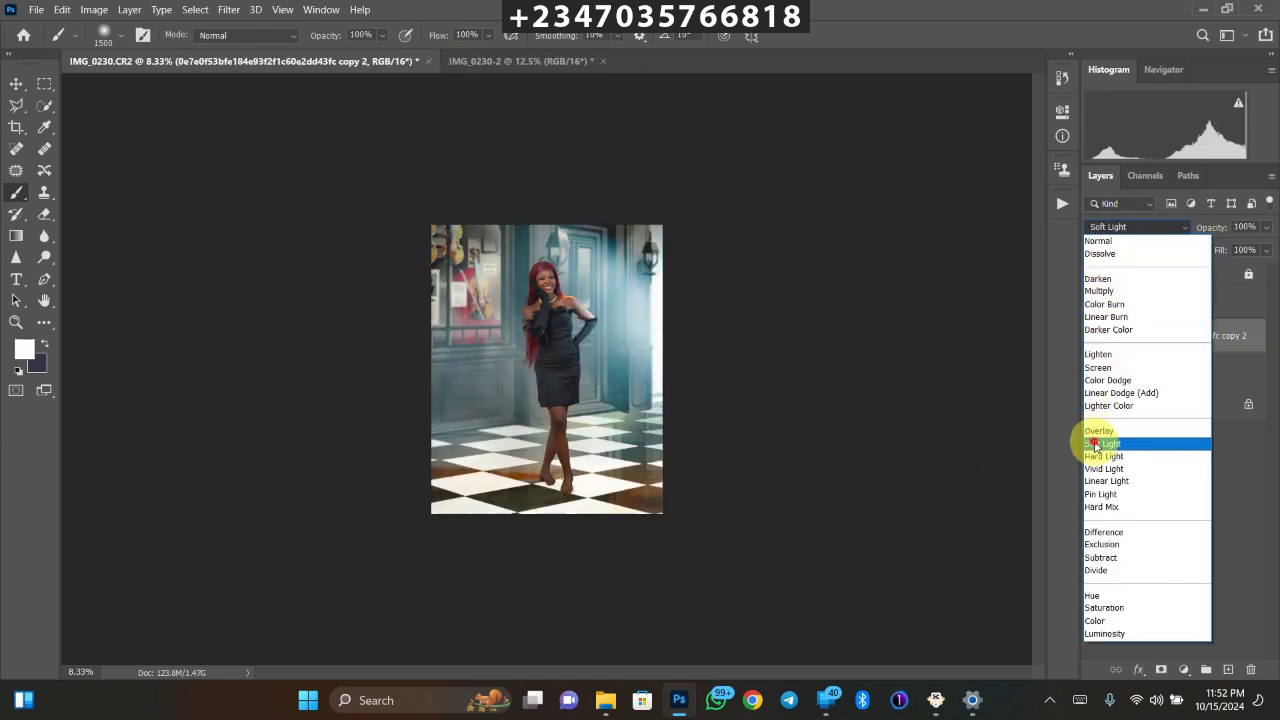
pyautogui.click(1100, 443)
pyautogui.hotkey('ctrl', '-')
pyautogui.hotkey('ctrl', '+')
pyautogui.hotkey('ctrl', '+')
pyautogui.hotkey('ctrl', '-')
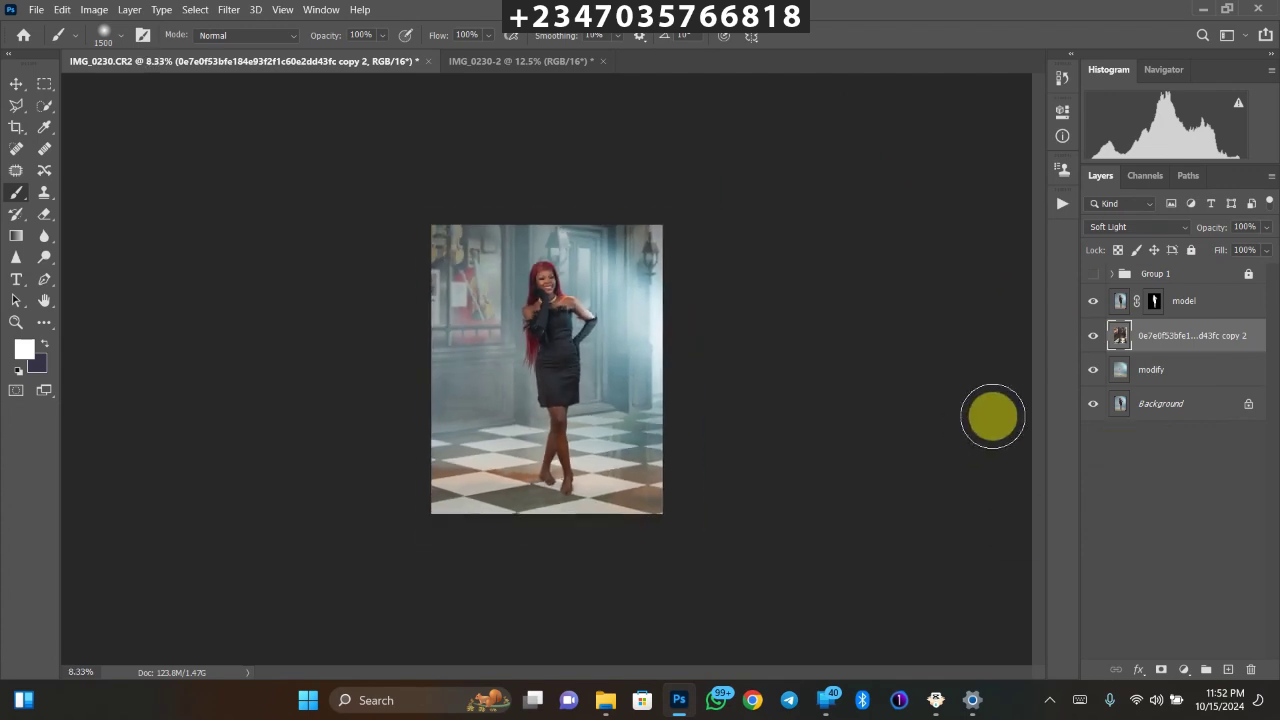
# - Add a Hue/Saturation adjustment above the modify layer and set its saturation to -100
pyautogui.click(1174, 371)
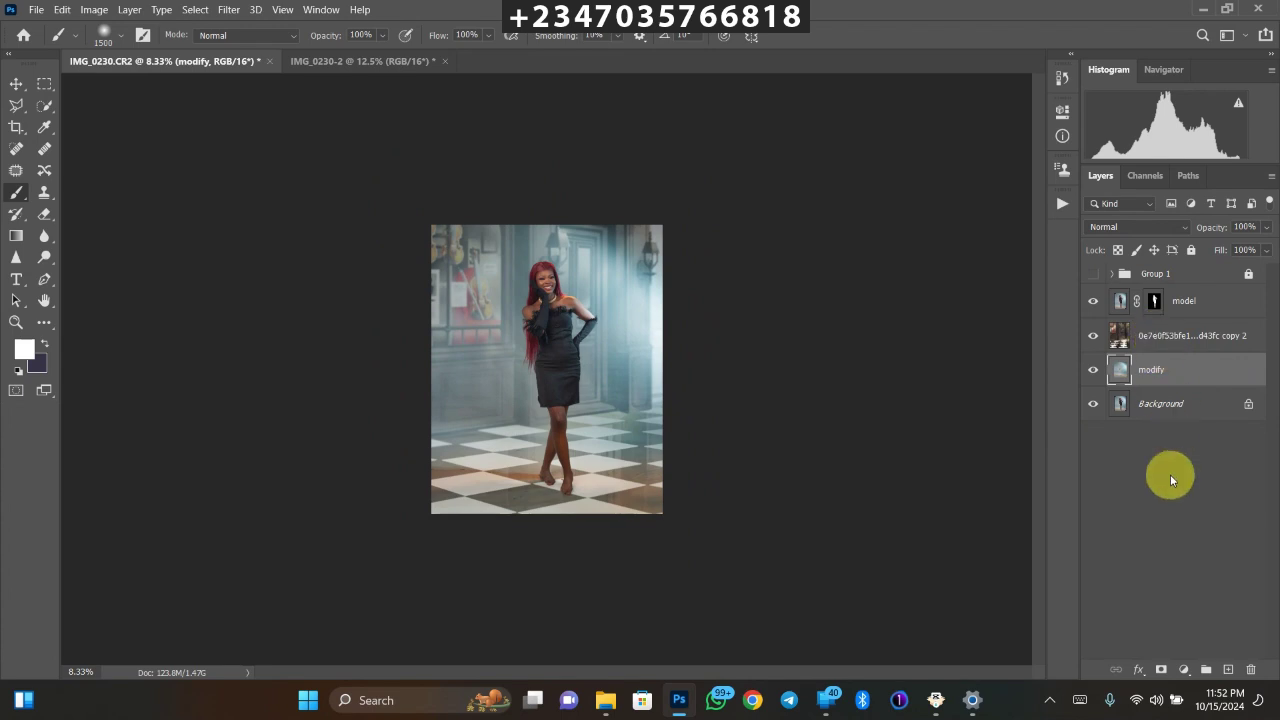
pyautogui.click(1185, 669)
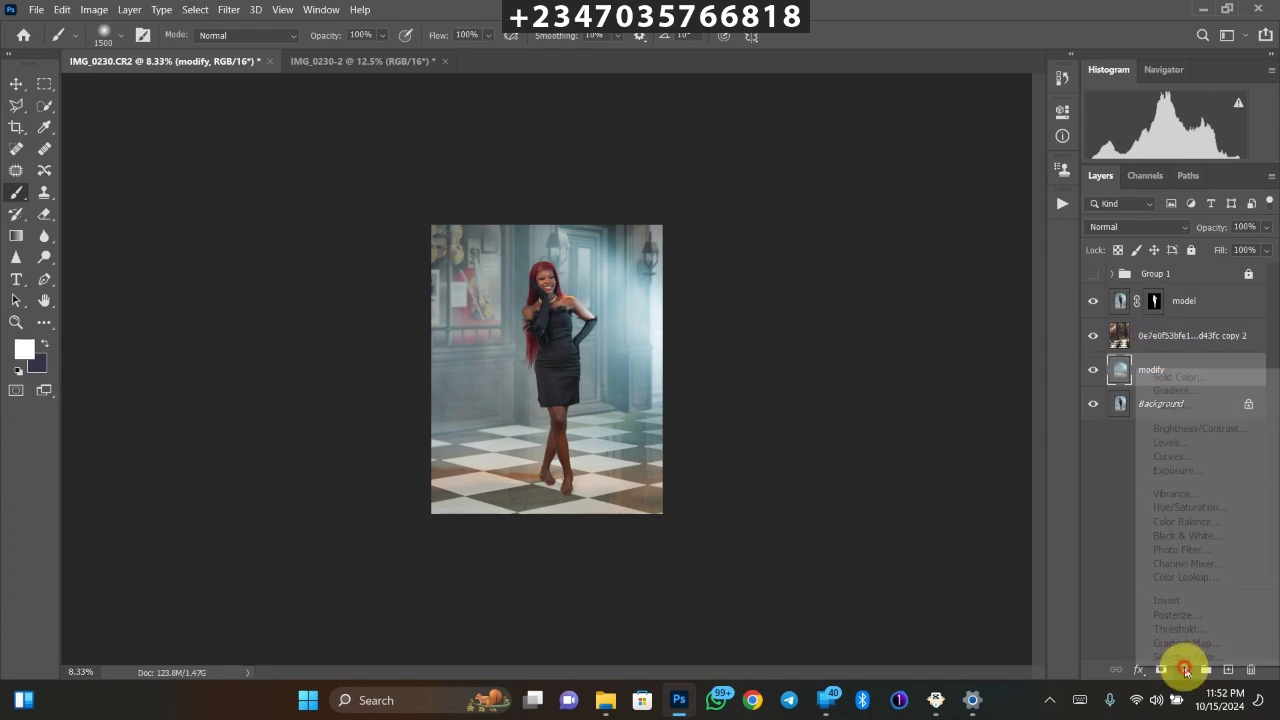
pyautogui.click(1180, 508)
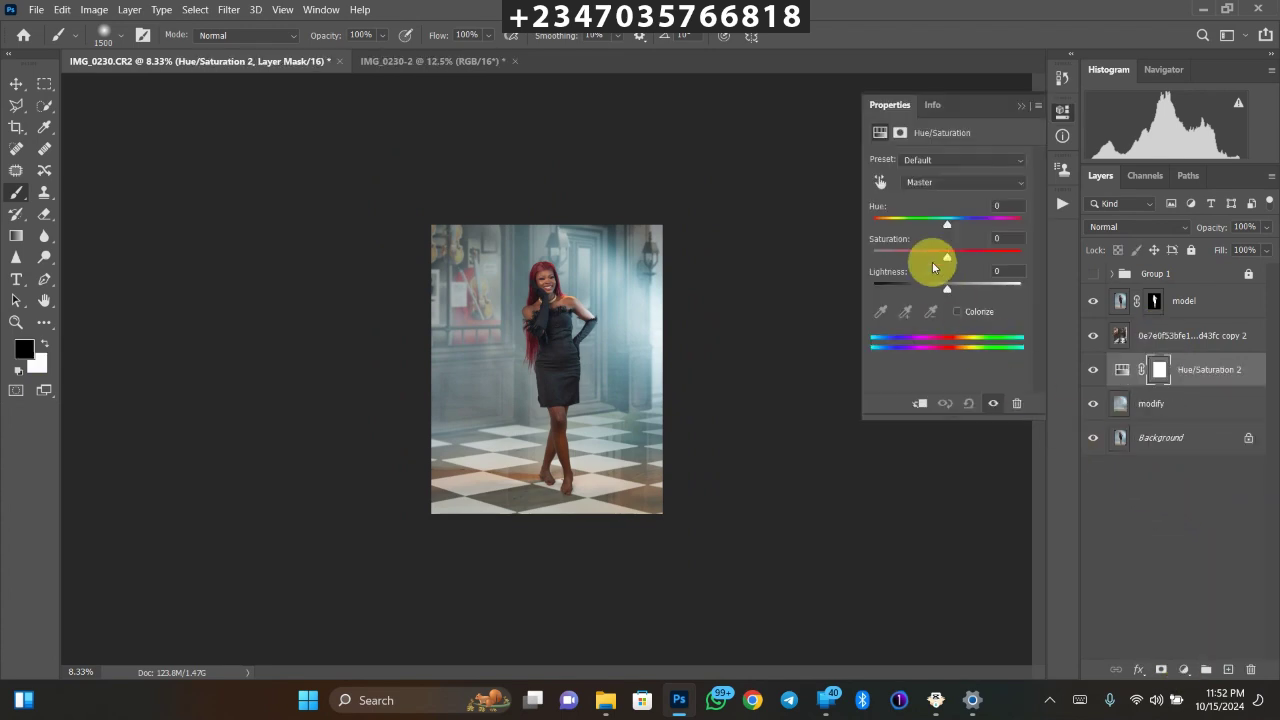
pyautogui.moveTo(927, 256); pyautogui.dragTo(885, 256)
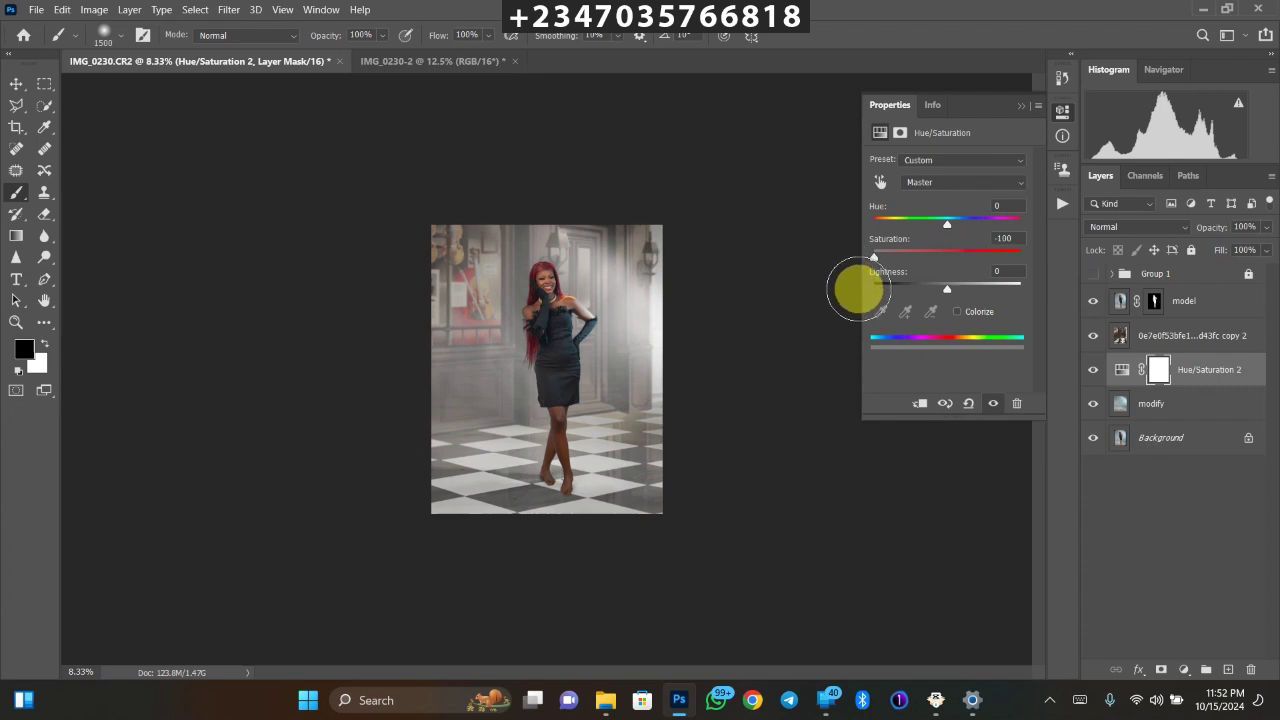
# - Duplicate the merged Soft Light interior layer and compare the stronger background contrast around the model and floor
pyautogui.click(1146, 338)
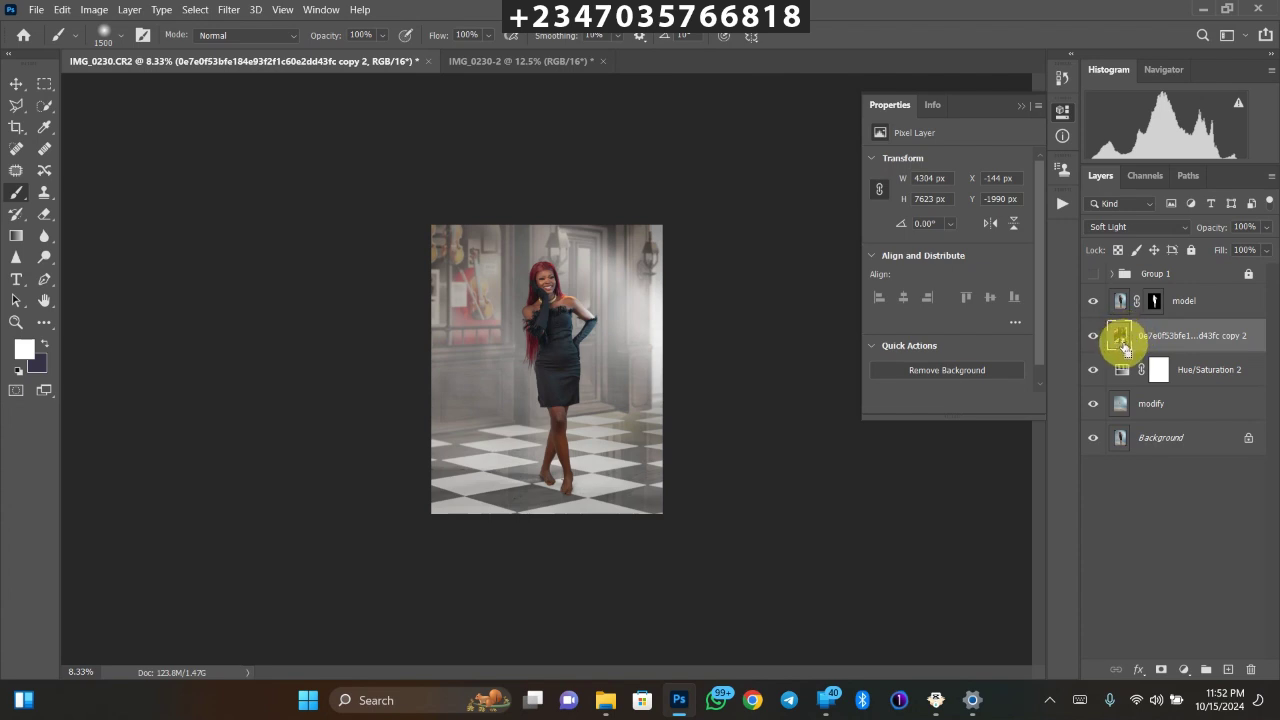
pyautogui.hotkey('ctrl', 'j')
pyautogui.hotkey('ctrl', '+')
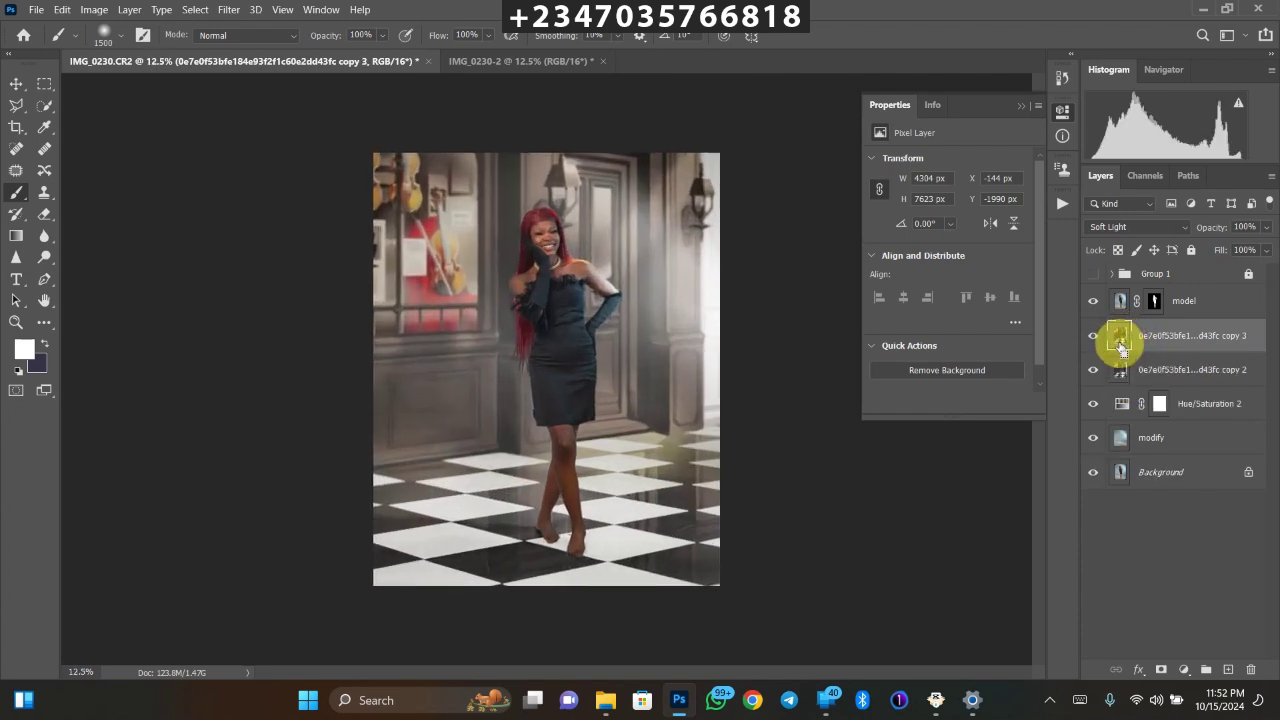
pyautogui.hotkey('ctrl', '-')
pyautogui.hotkey('ctrl', '+')
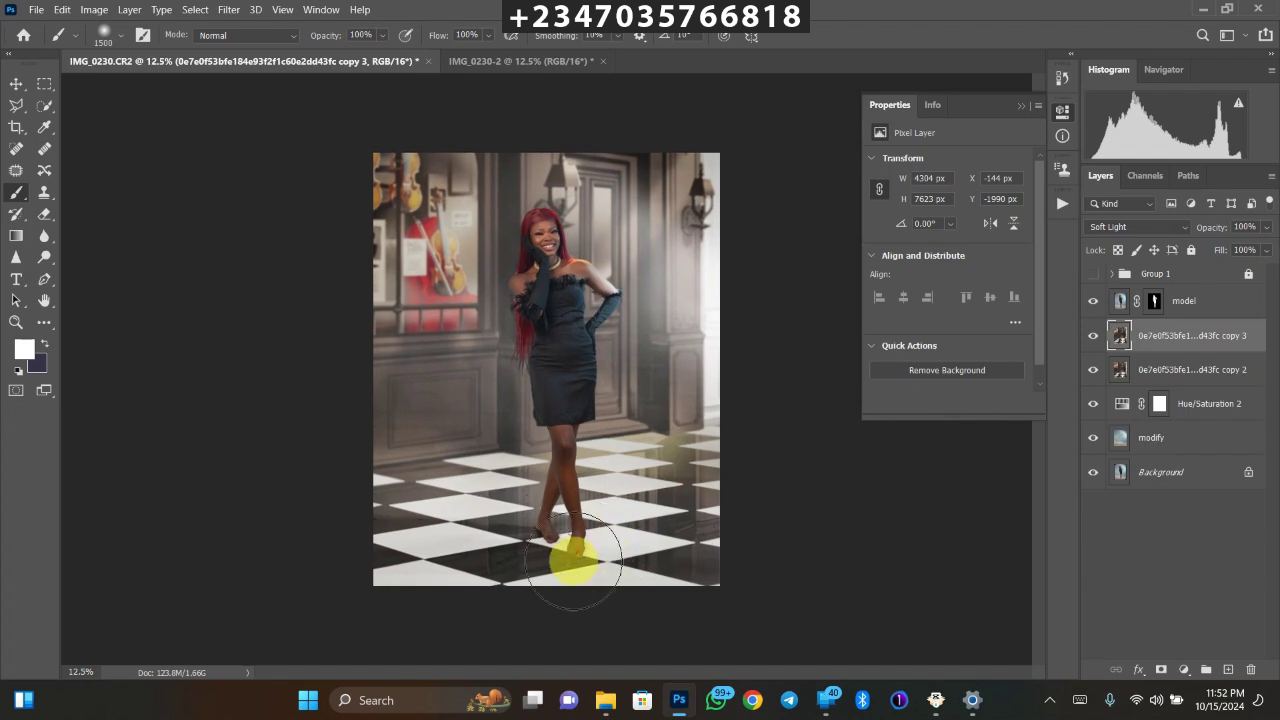
pyautogui.hotkey('ctrl', '-')
pyautogui.hotkey('ctrl', '+')
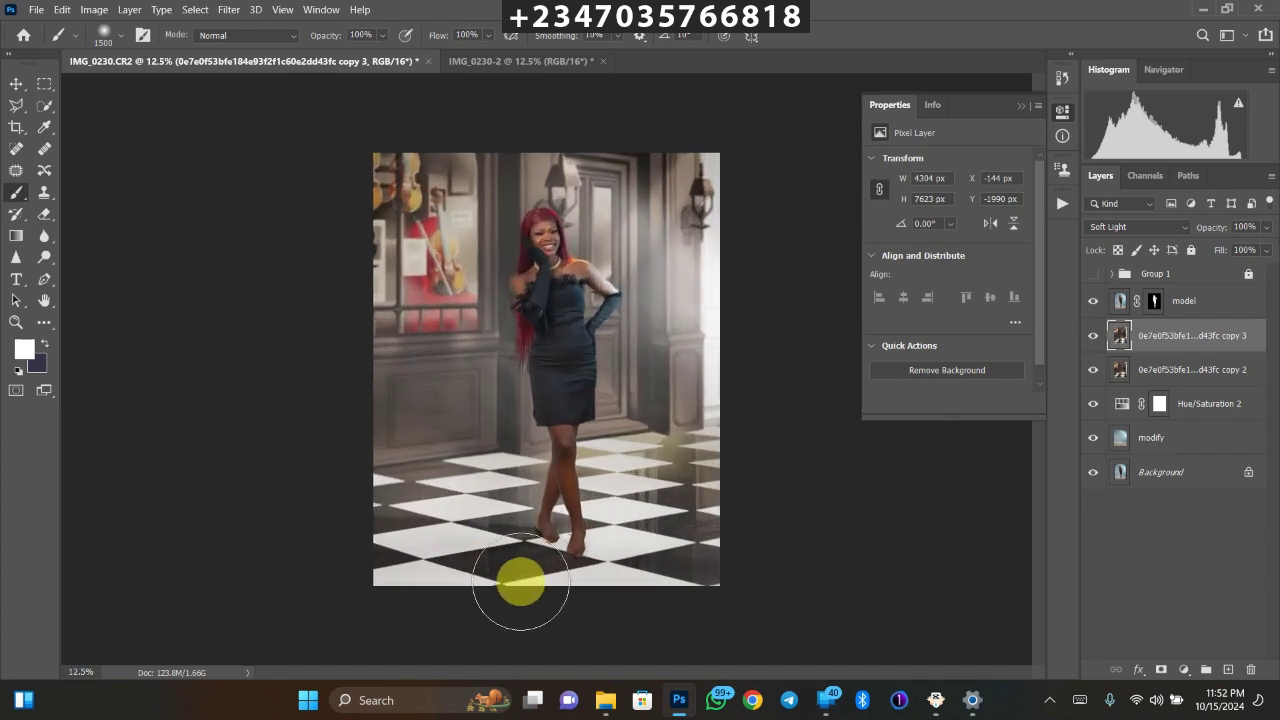
# - Add a layer mask to the top interior copy and paint black over the checkered floor around the model's feet
pyautogui.click(1161, 670)
pyautogui.press('x')
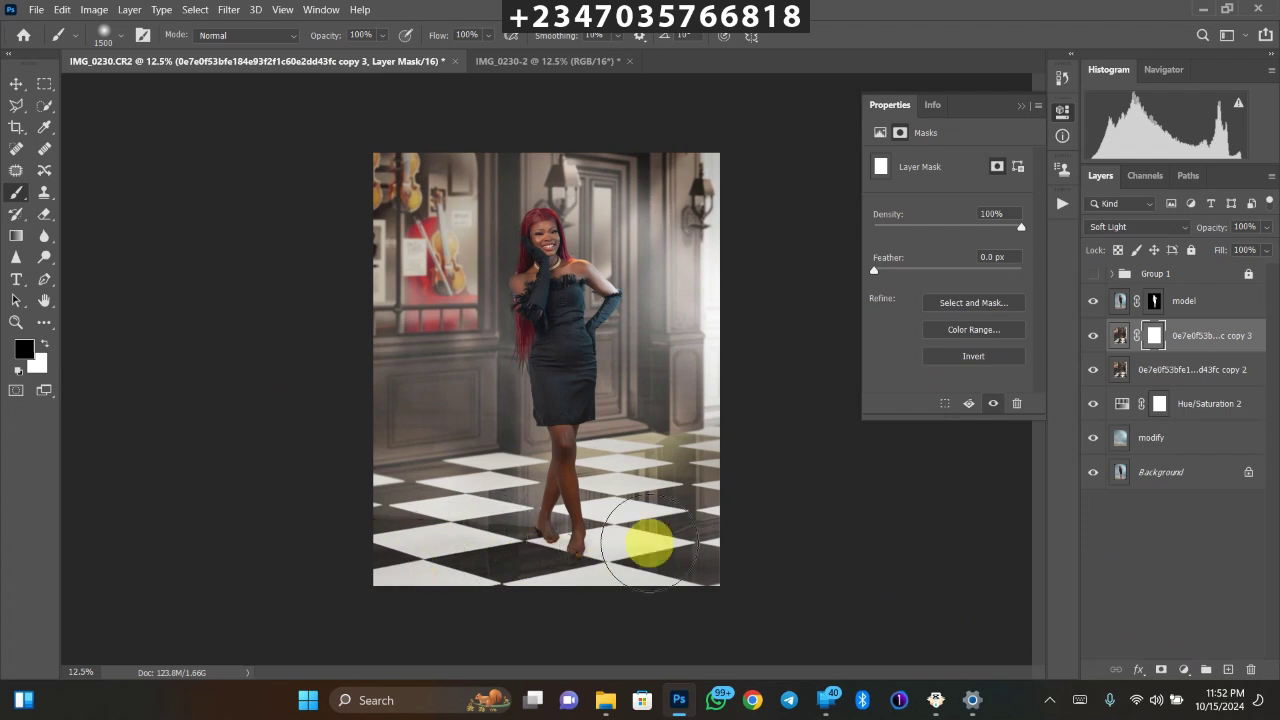
pyautogui.moveTo(396, 557)
pyautogui.mouseDown()
pyautogui.moveTo(251, 464)
pyautogui.moveTo(259, 510)
pyautogui.moveTo(414, 551)
pyautogui.moveTo(396, 552)
pyautogui.moveTo(570, 525)
pyautogui.moveTo(715, 532)
pyautogui.moveTo(405, 585)
pyautogui.moveTo(652, 541)
pyautogui.moveTo(450, 575)
pyautogui.moveTo(701, 525)
pyautogui.moveTo(728, 501)
pyautogui.moveTo(494, 562)
pyautogui.moveTo(429, 593)
pyautogui.moveTo(471, 580)
pyautogui.mouseUp()
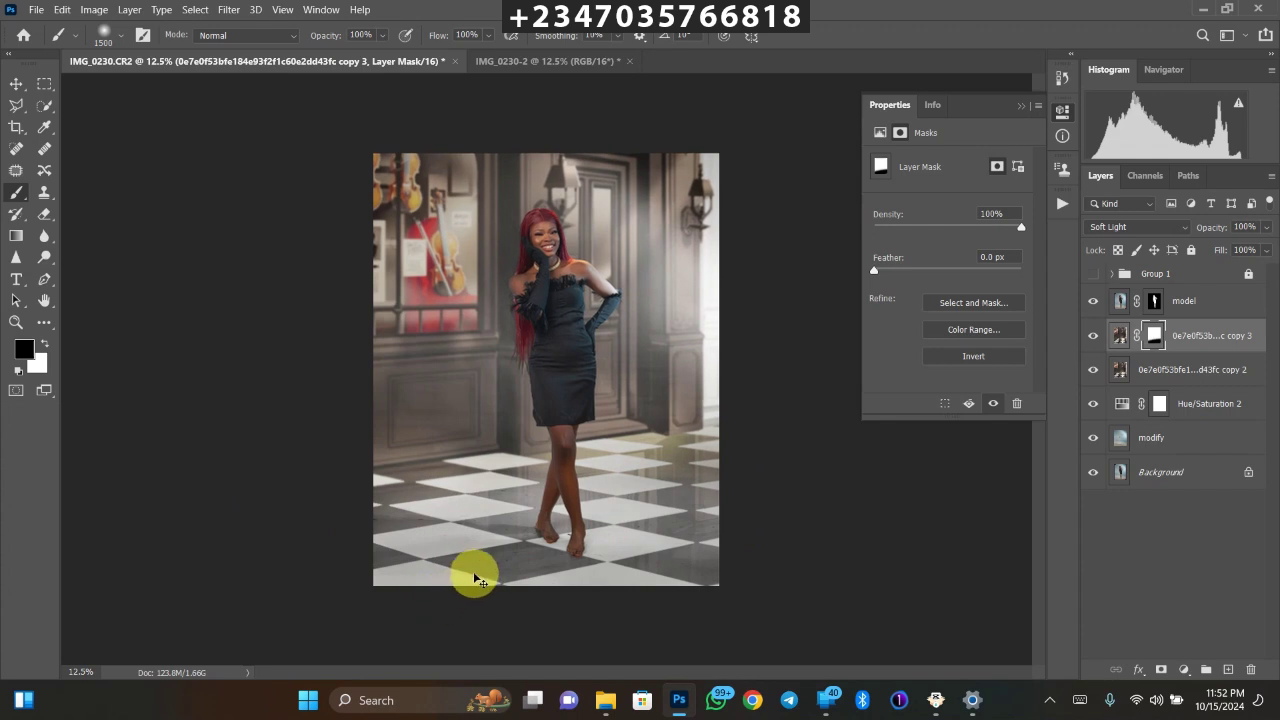
pyautogui.hotkey('ctrl', '-')
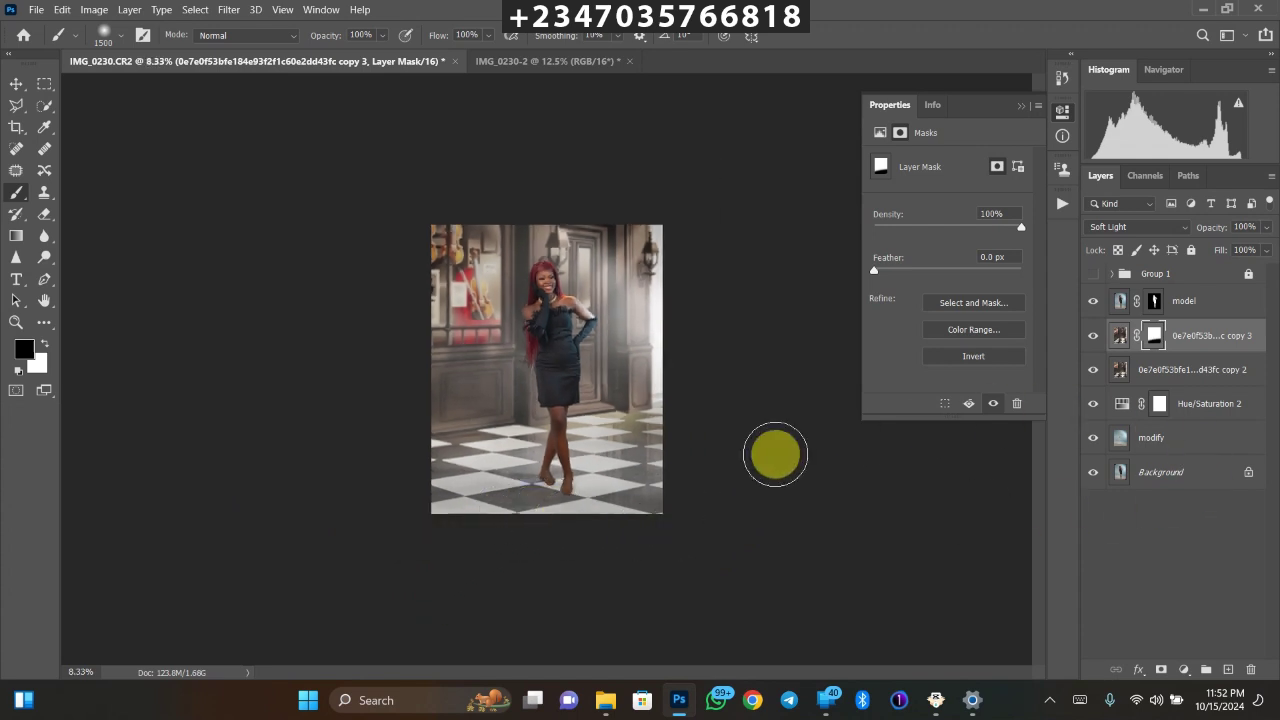
# - Add a Brightness/Contrast adjustment above the Hue/Saturation layer and set its brightness to -29
pyautogui.click(1193, 415)
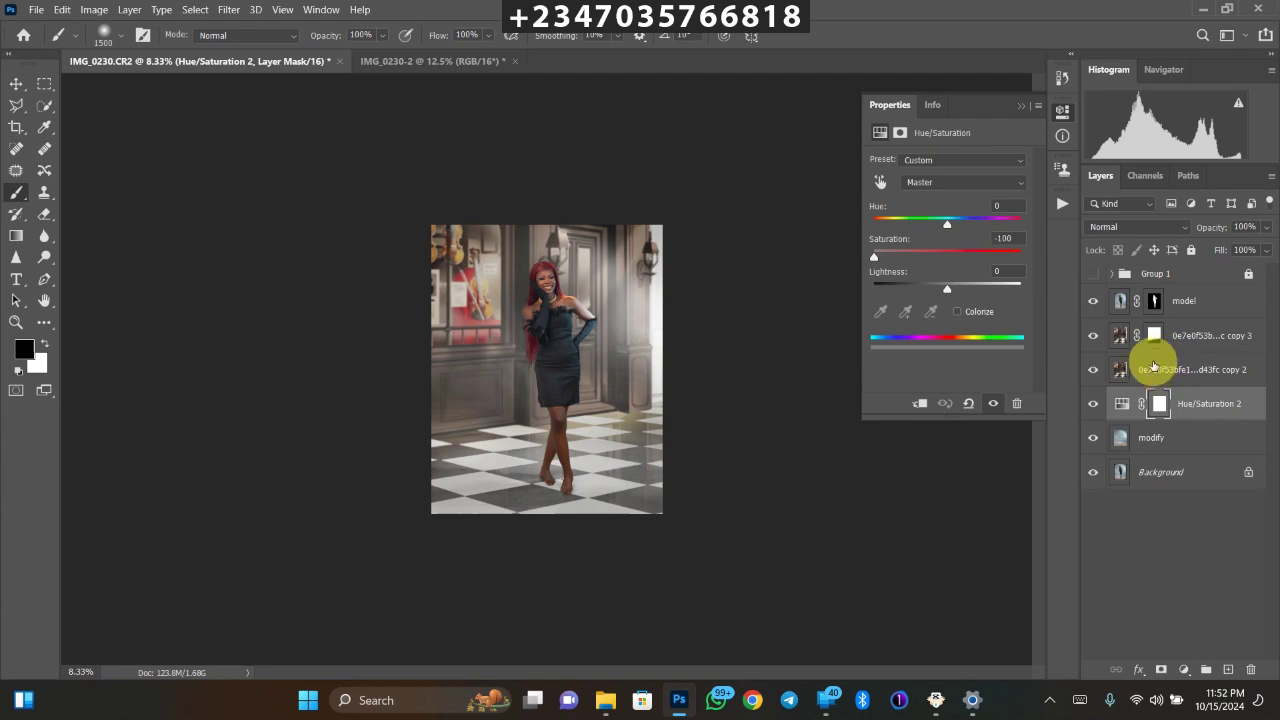
pyautogui.click(1183, 670)
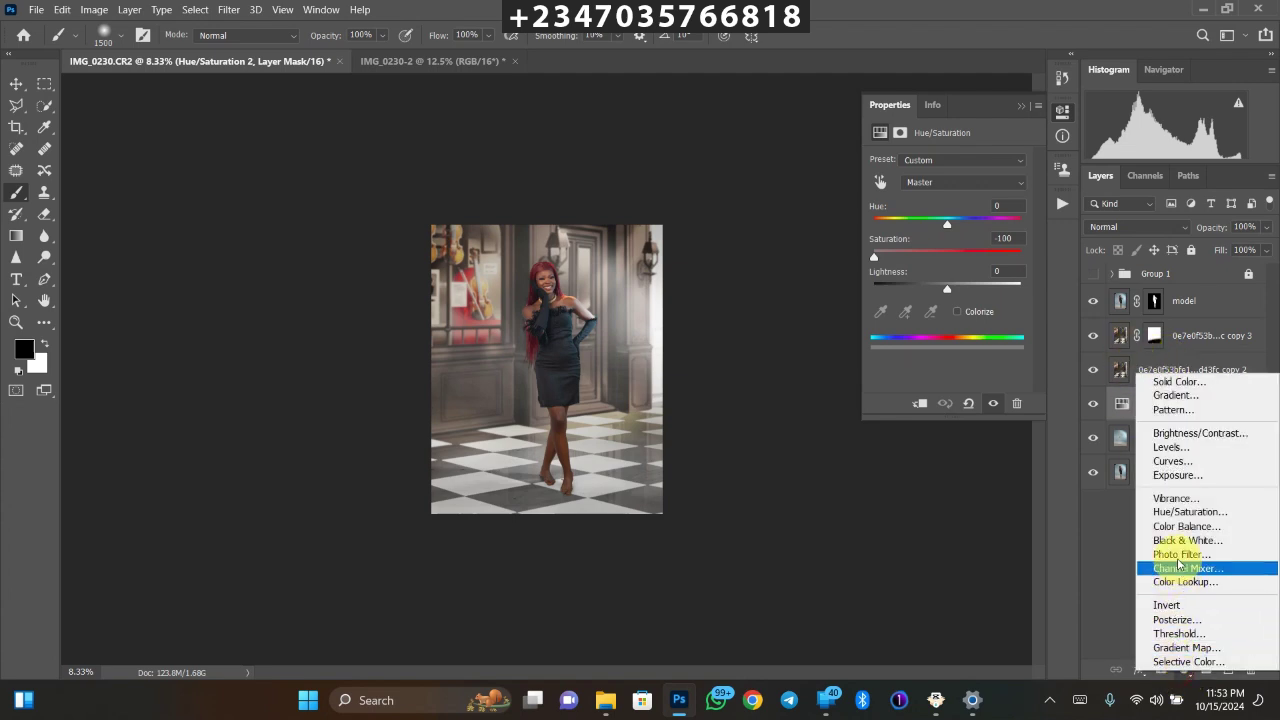
pyautogui.click(1172, 436)
pyautogui.moveTo(930, 205); pyautogui.dragTo(933, 206)
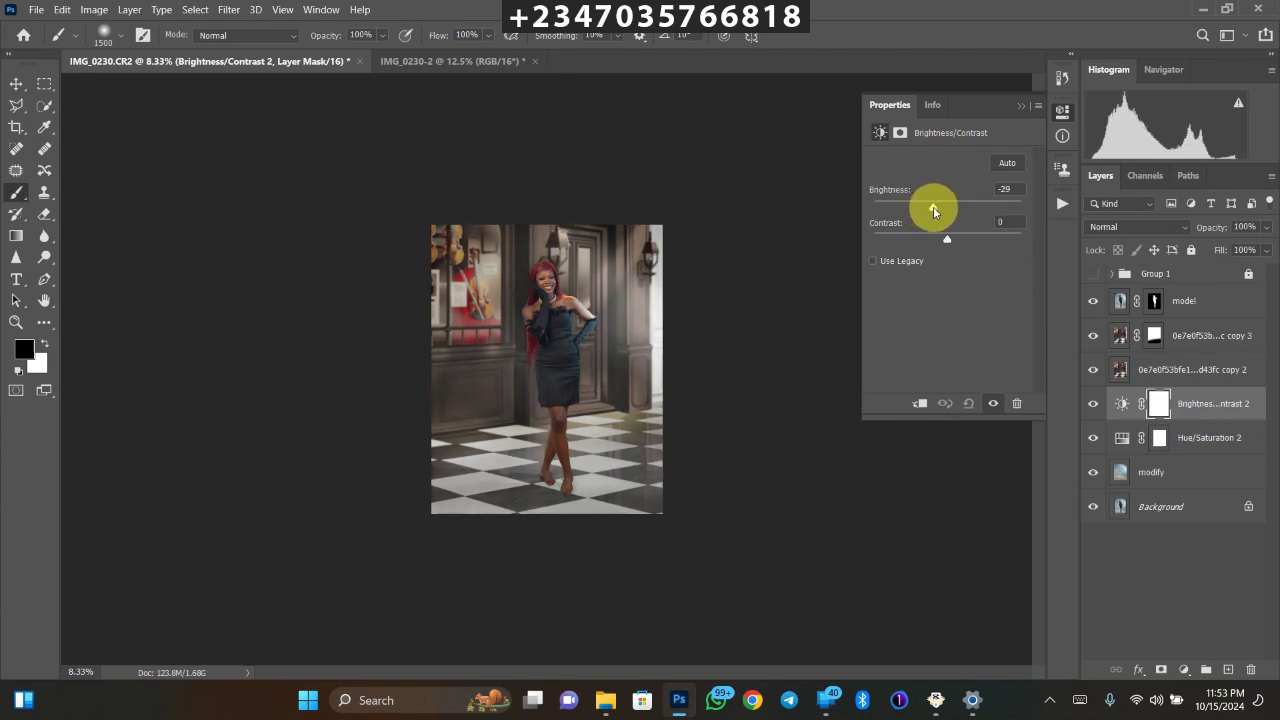
pyautogui.hotkey('ctrl', '+')
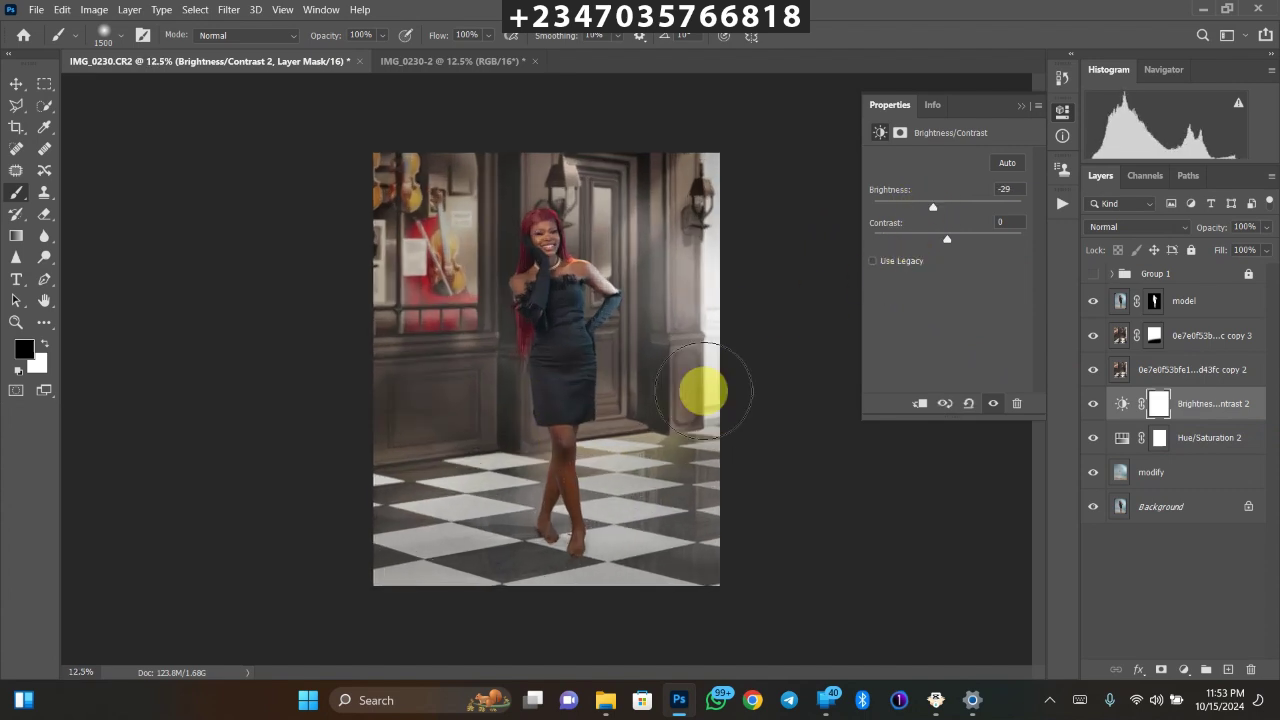
pyautogui.hotkey('ctrl', '-')
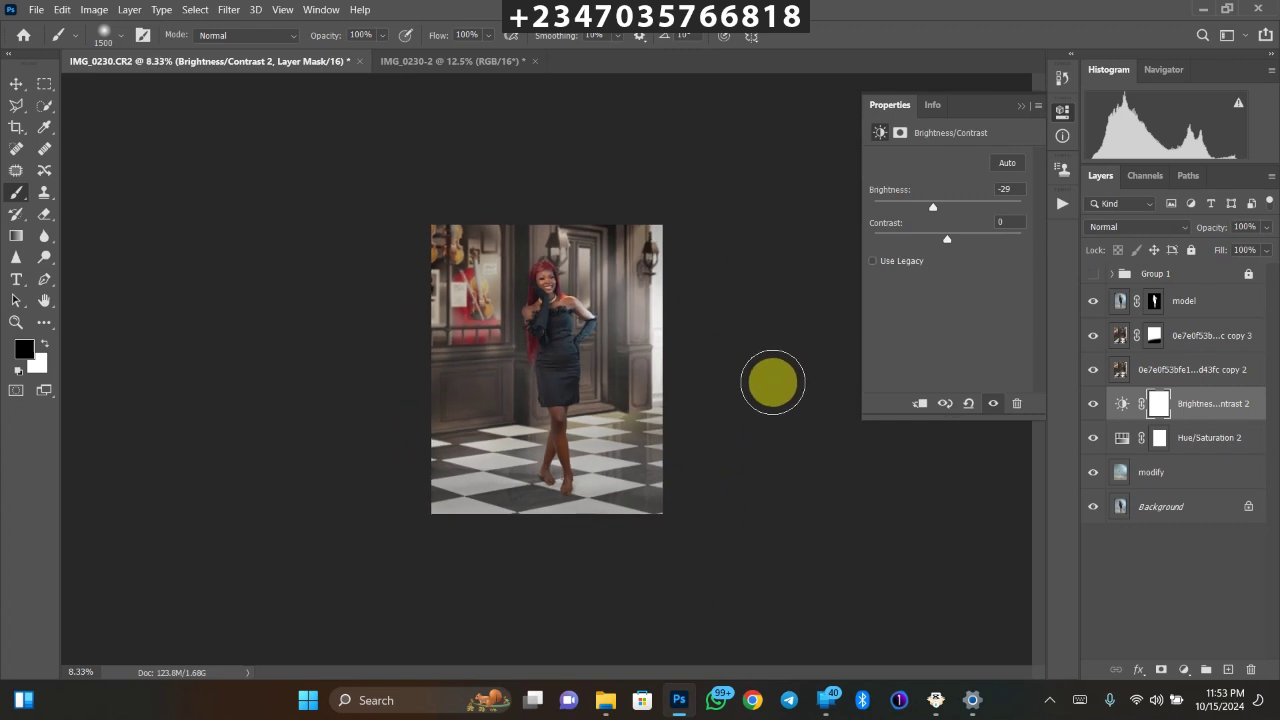
pyautogui.hotkey('ctrl', '+')
pyautogui.hotkey('ctrl', '-')
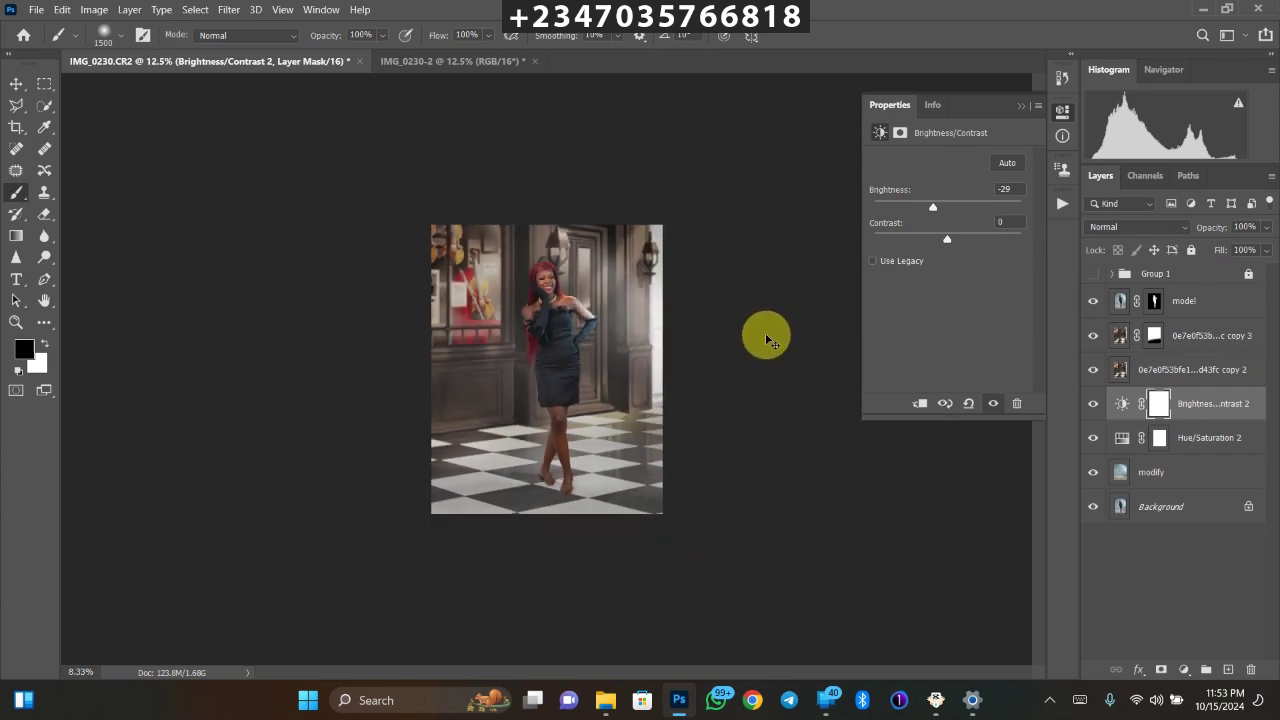
pyautogui.hotkey('ctrl', '+')
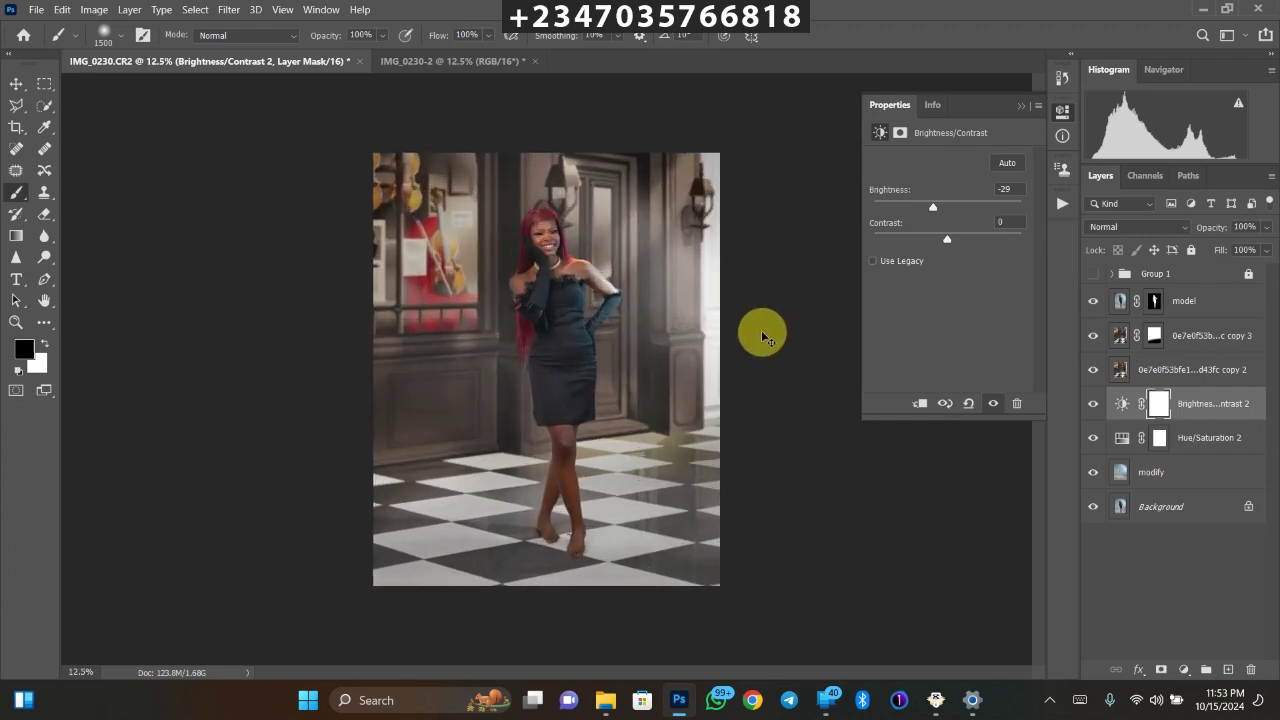
pyautogui.hotkey('ctrl', '-')
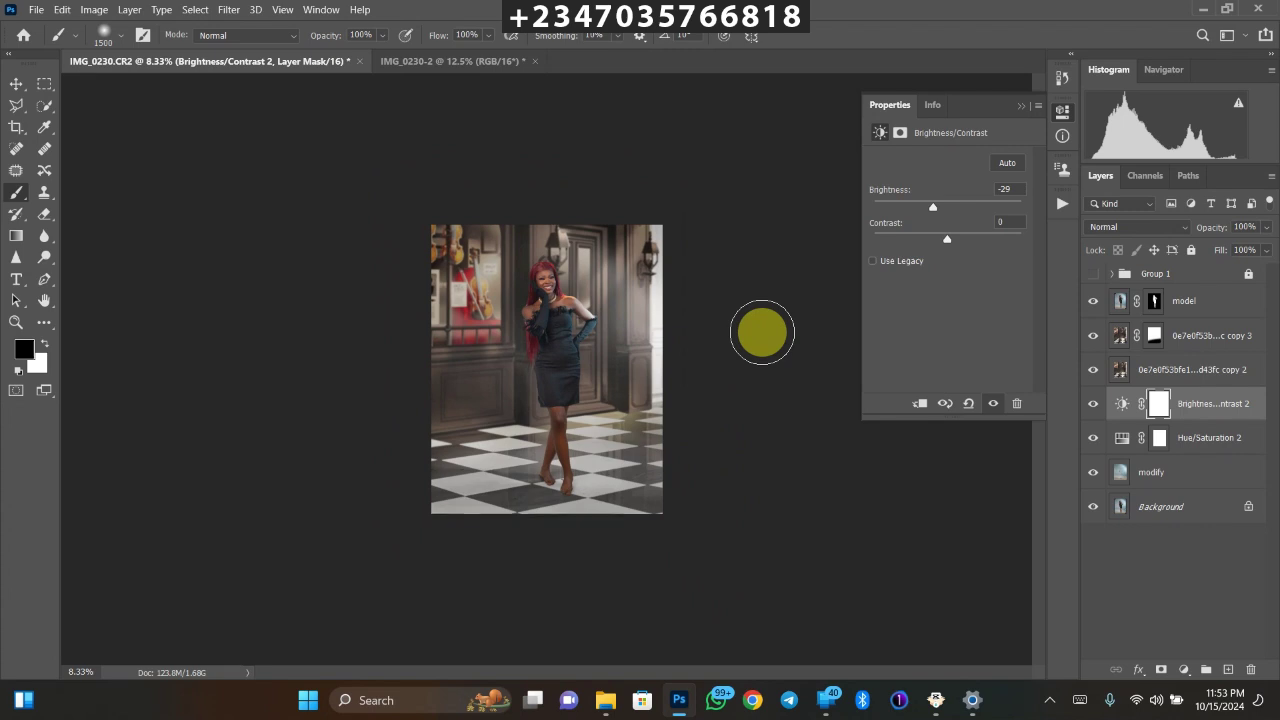
# - Add a Color Lookup adjustment above the model layer and load the NATURAL COLOR.CUBE 3D LUT
pyautogui.click(1180, 300)
pyautogui.click(1183, 669)
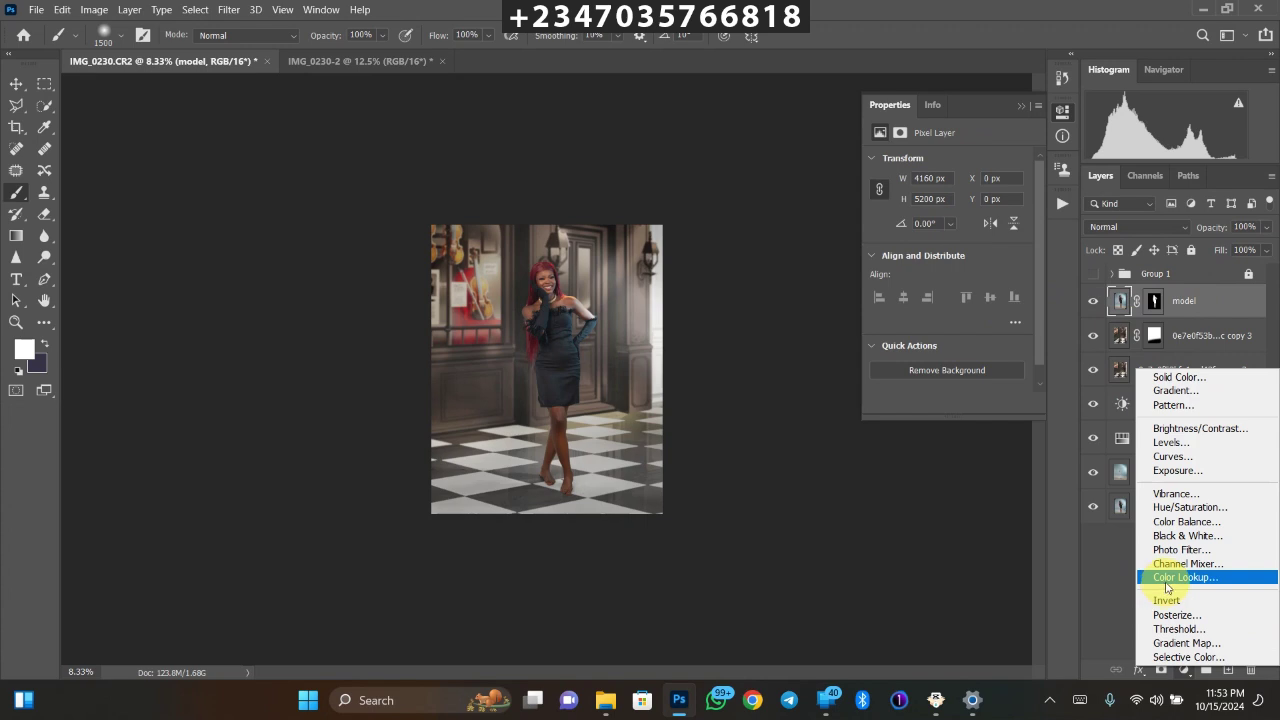
pyautogui.click(1166, 580)
pyautogui.click(1000, 166)
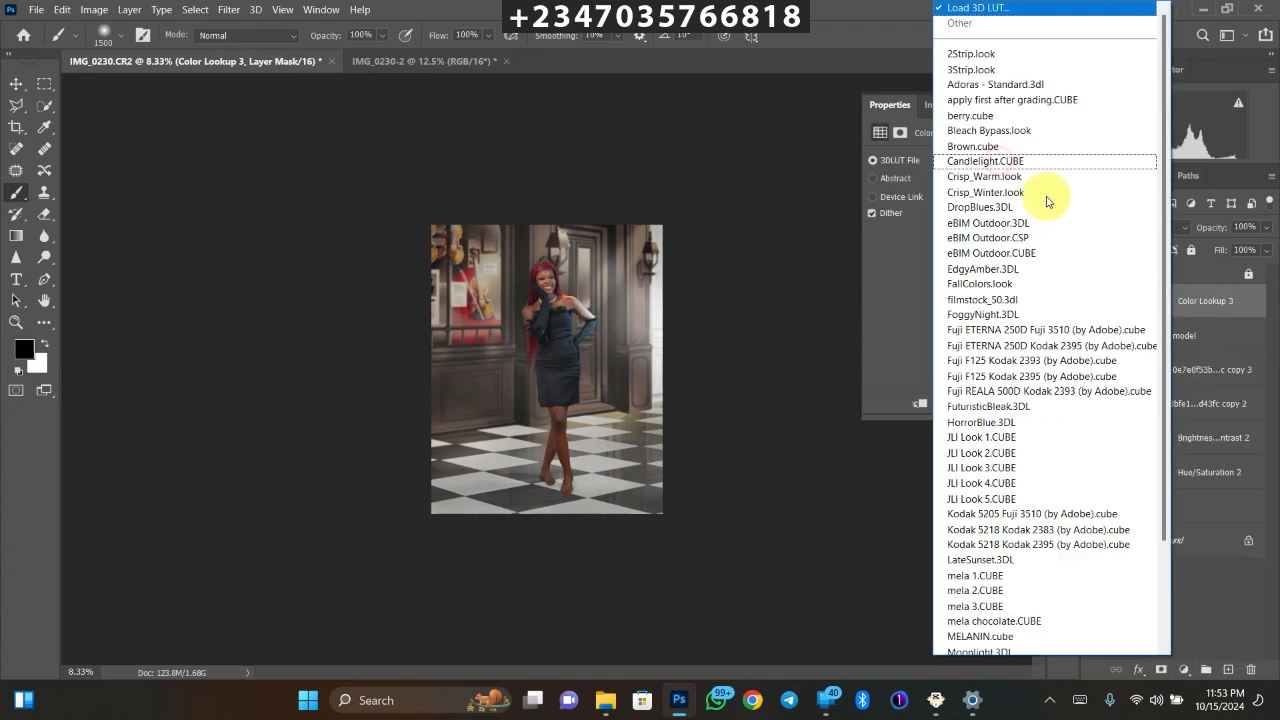
pyautogui.scroll(-3, 1160, 450)
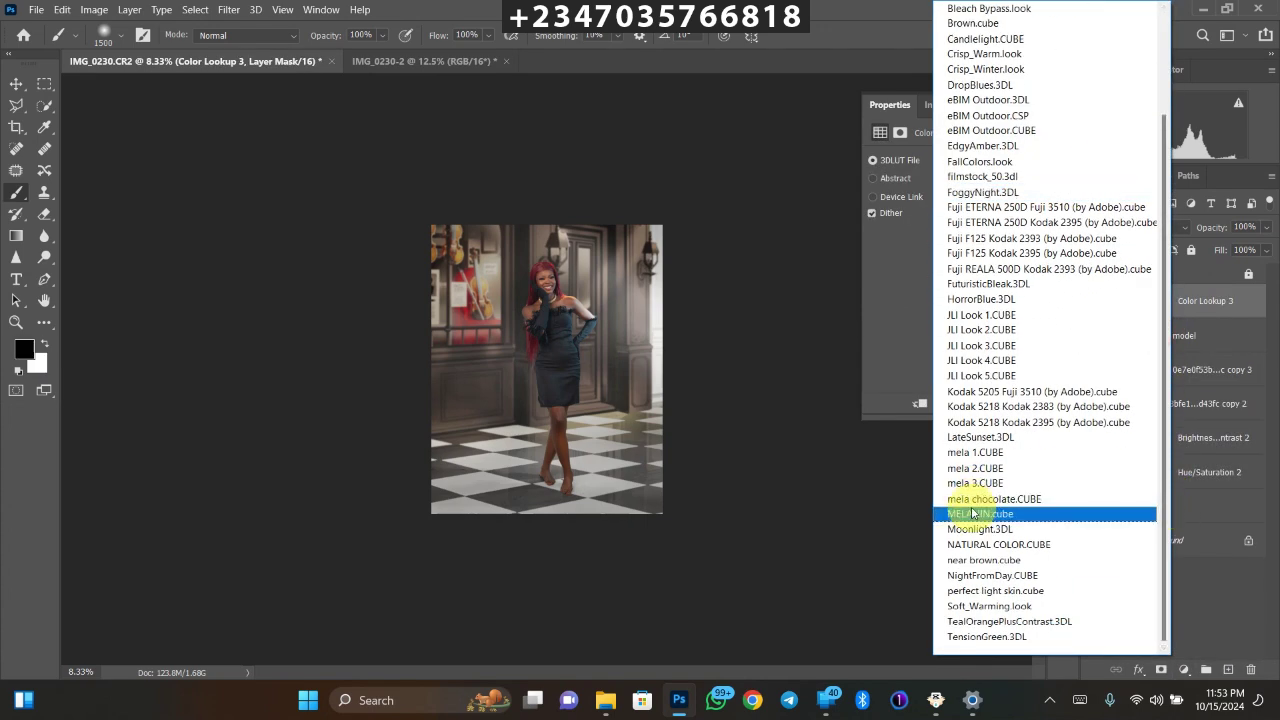
pyautogui.click(975, 545)
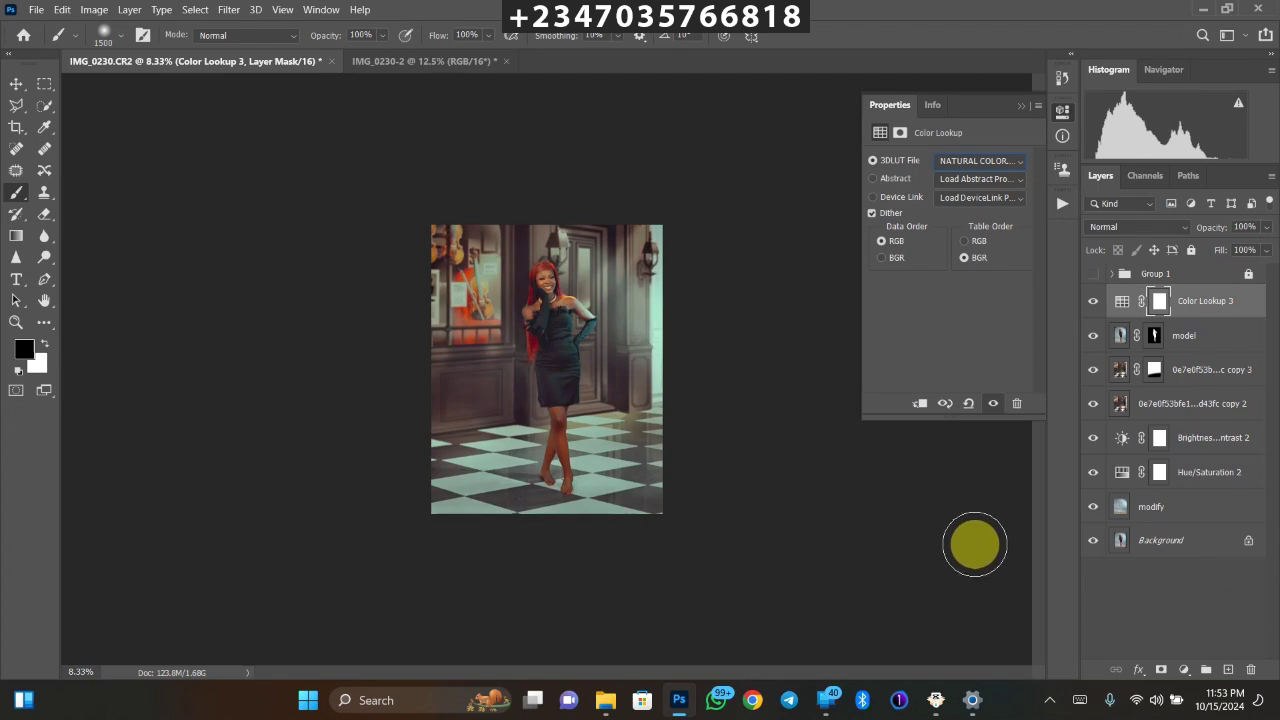
# - Try the FallColors.look LUT on the Color Lookup layer, then settle on perfect light skin.cube
pyautogui.click(981, 168)
pyautogui.click(980, 163)
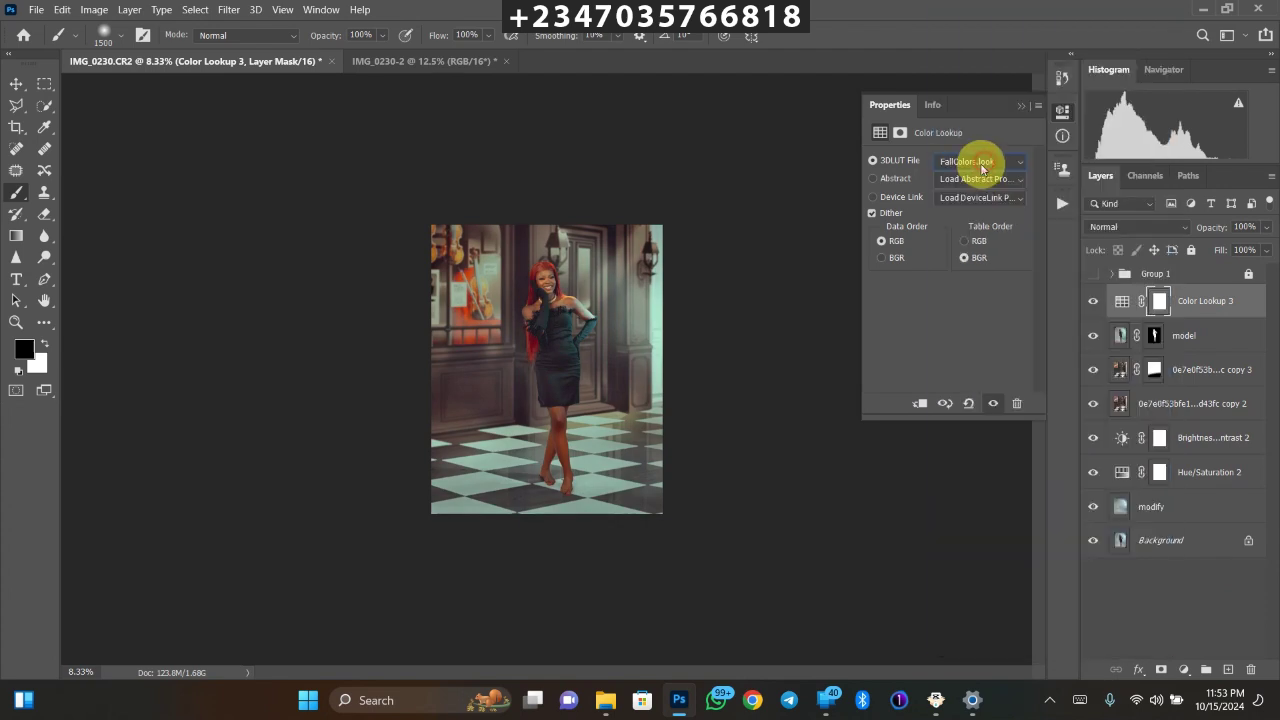
pyautogui.click(980, 163)
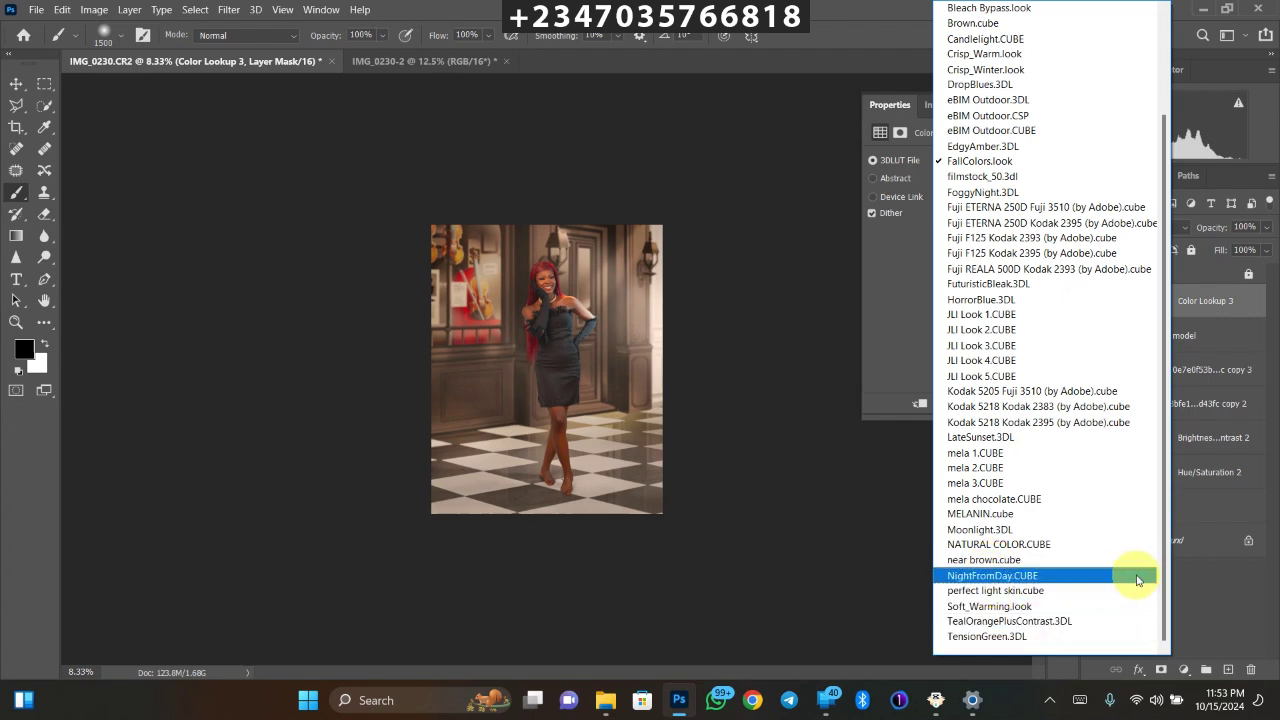
pyautogui.click(1060, 590)
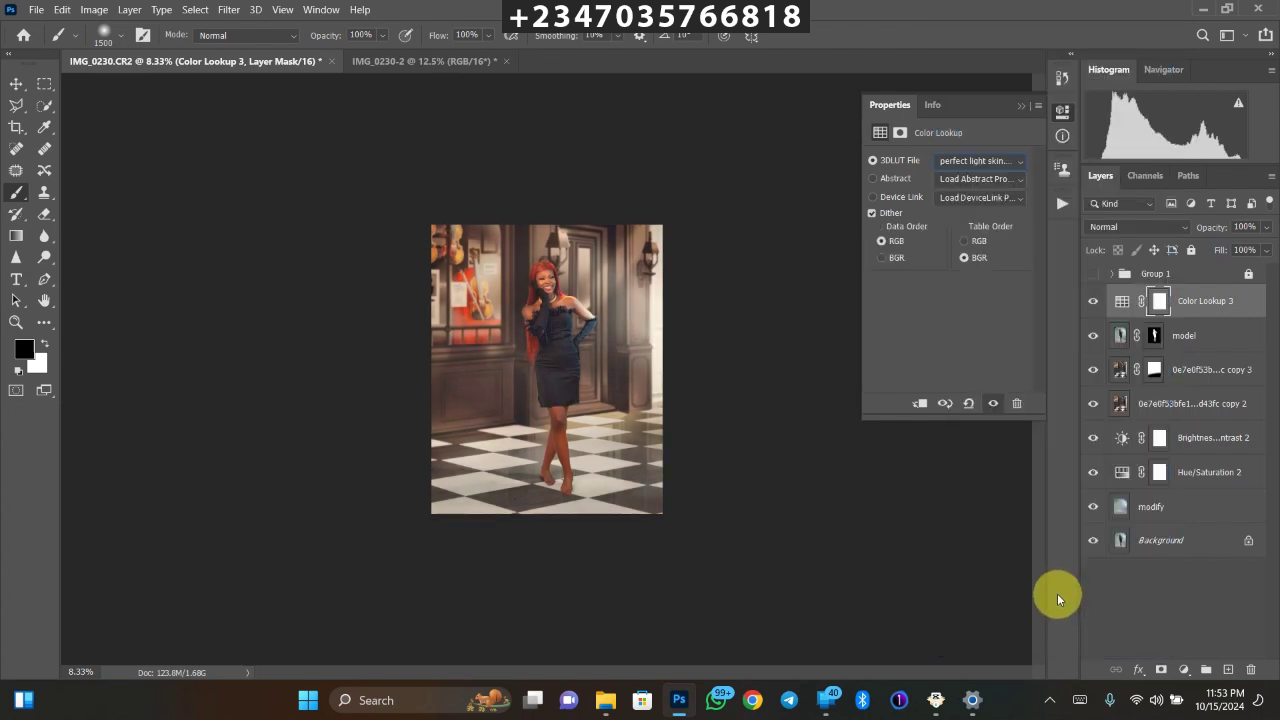
pyautogui.hotkey('ctrl', '+')
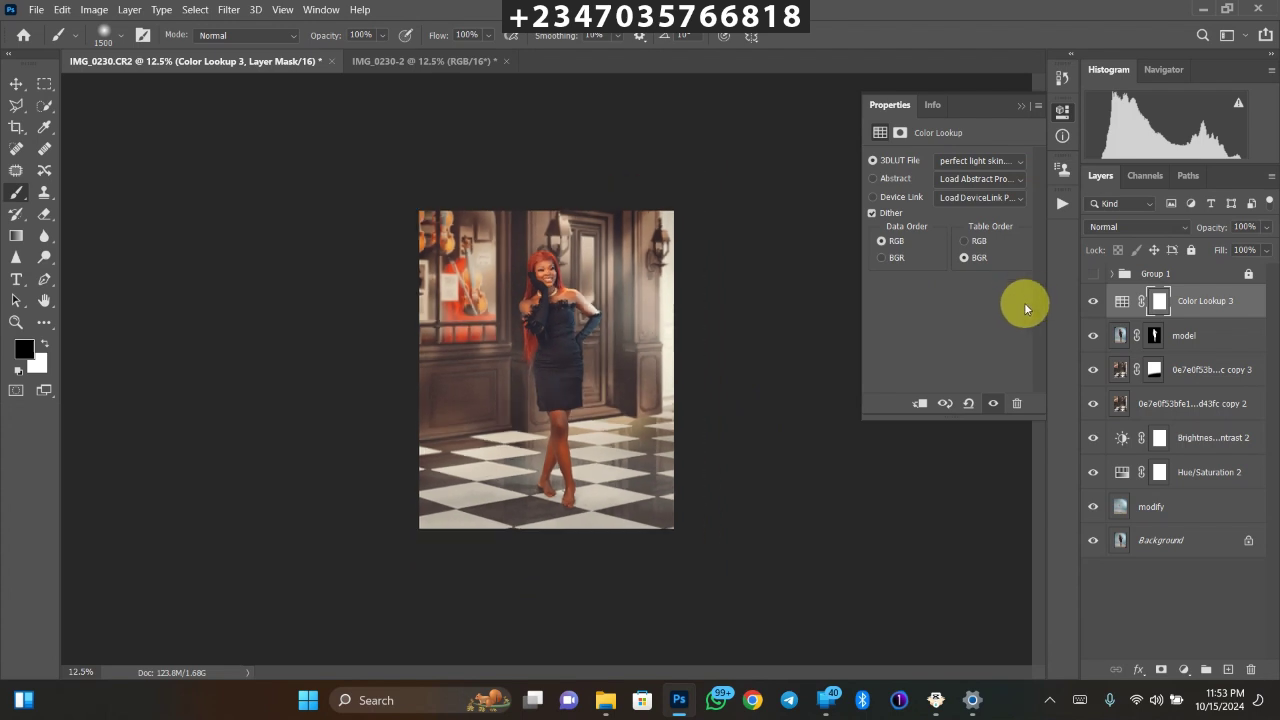
pyautogui.hotkey('ctrl', '-')
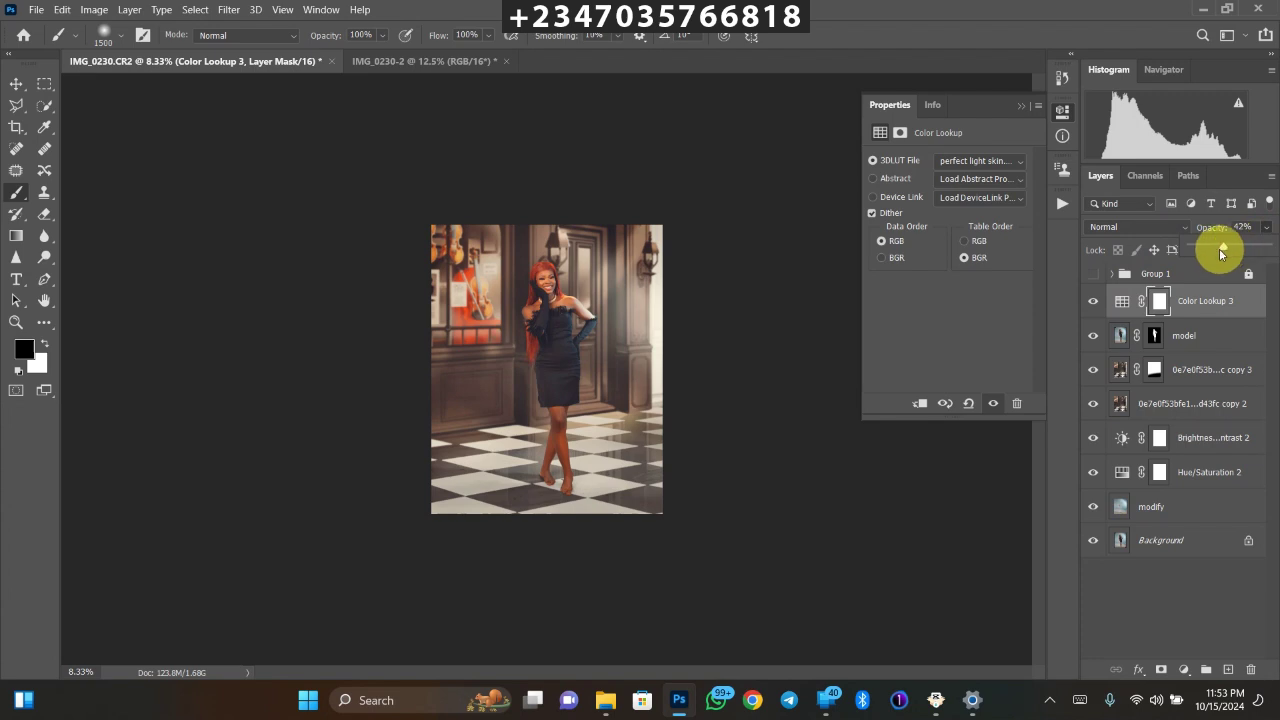
# - Reduce the Color Lookup layer's opacity to 42%
pyautogui.click(1222, 250)
pyautogui.hotkey('ctrl', '+')
pyautogui.hotkey('ctrl', '-')
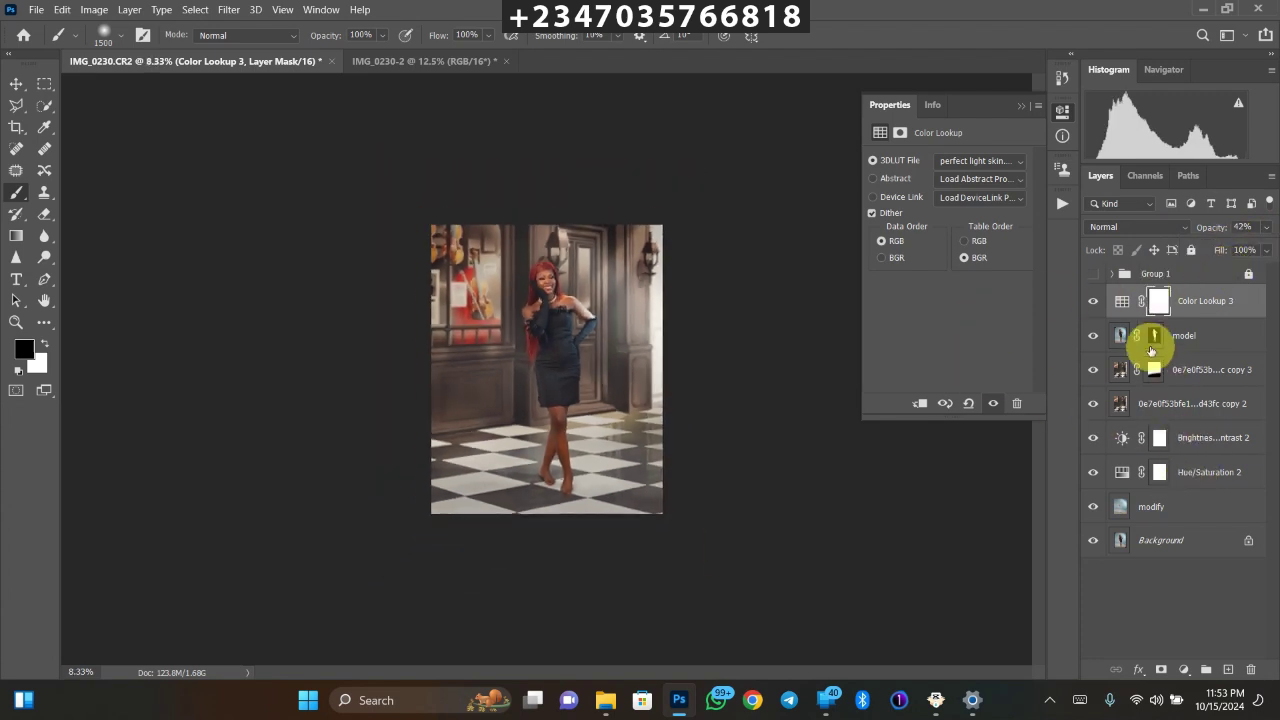
# - Group the layers from the Color Lookup down to modify, and toggle the group's visibility to compare before and after
pyautogui.keyDown('shift'); pyautogui.click(1180, 510); pyautogui.keyUp('shift')
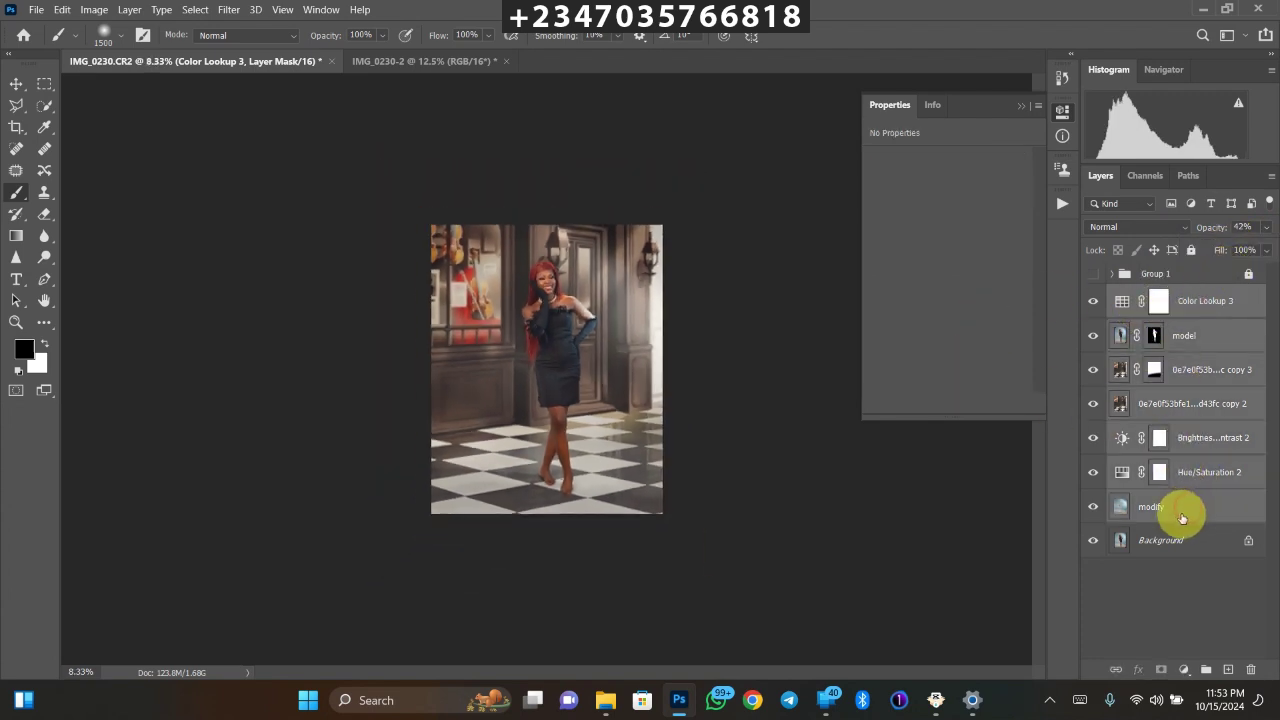
pyautogui.hotkey('ctrl', 'g')
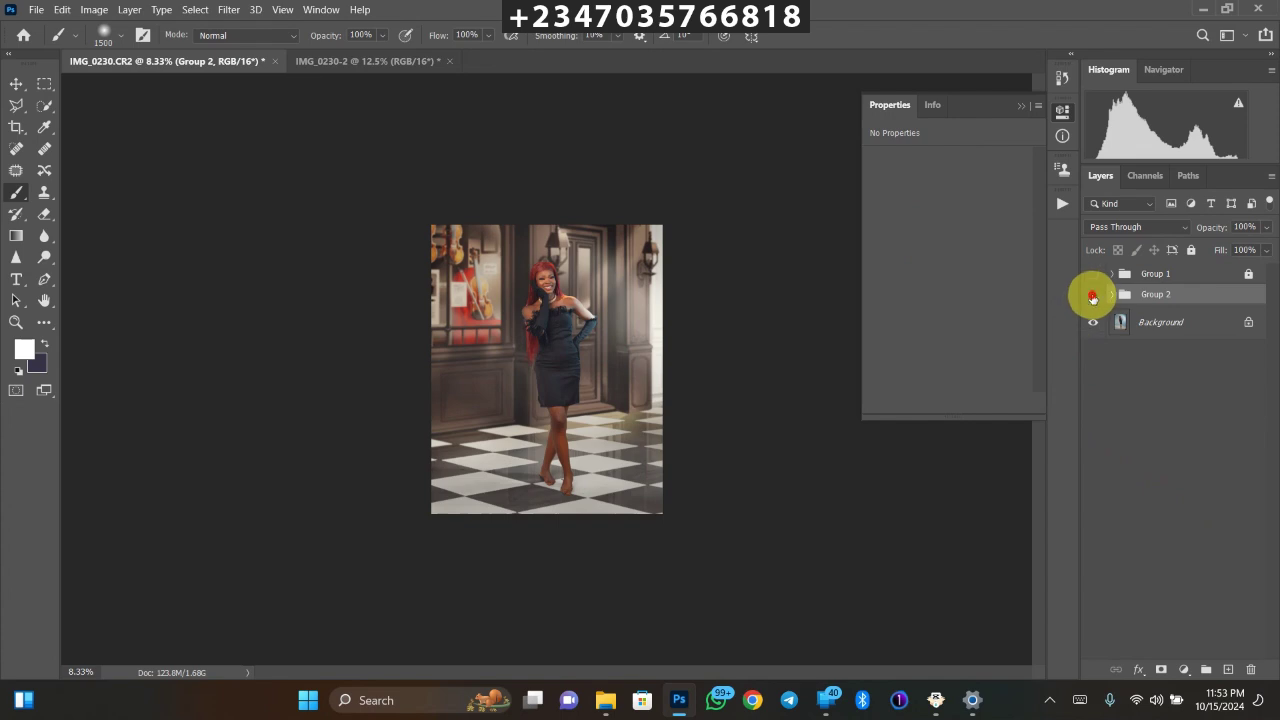
pyautogui.click(1092, 297)
pyautogui.hotkey('ctrl', '+')
pyautogui.click(1092, 297)
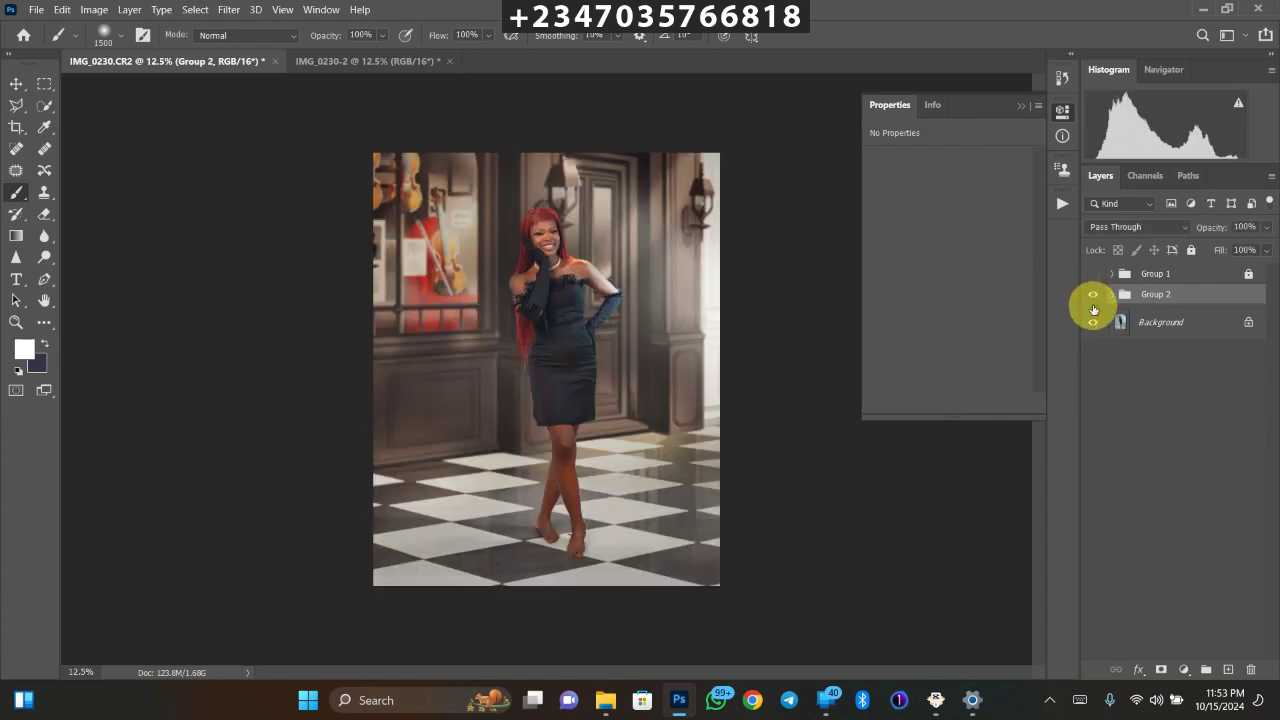
pyautogui.hotkey('ctrl', '-')
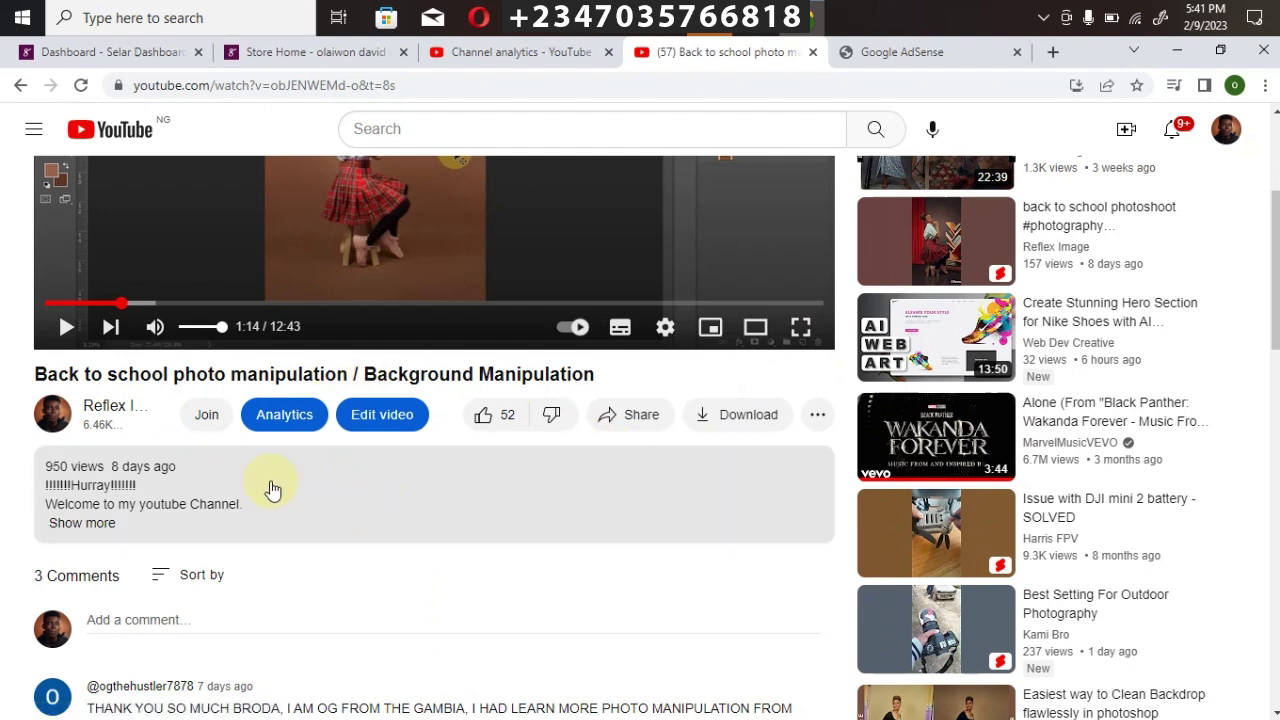
# - Expand the description of the back-to-school photo manipulation video on YouTube and look through its links
pyautogui.scroll(2, 1234, 236)
pyautogui.scroll(-3, 627, 407)
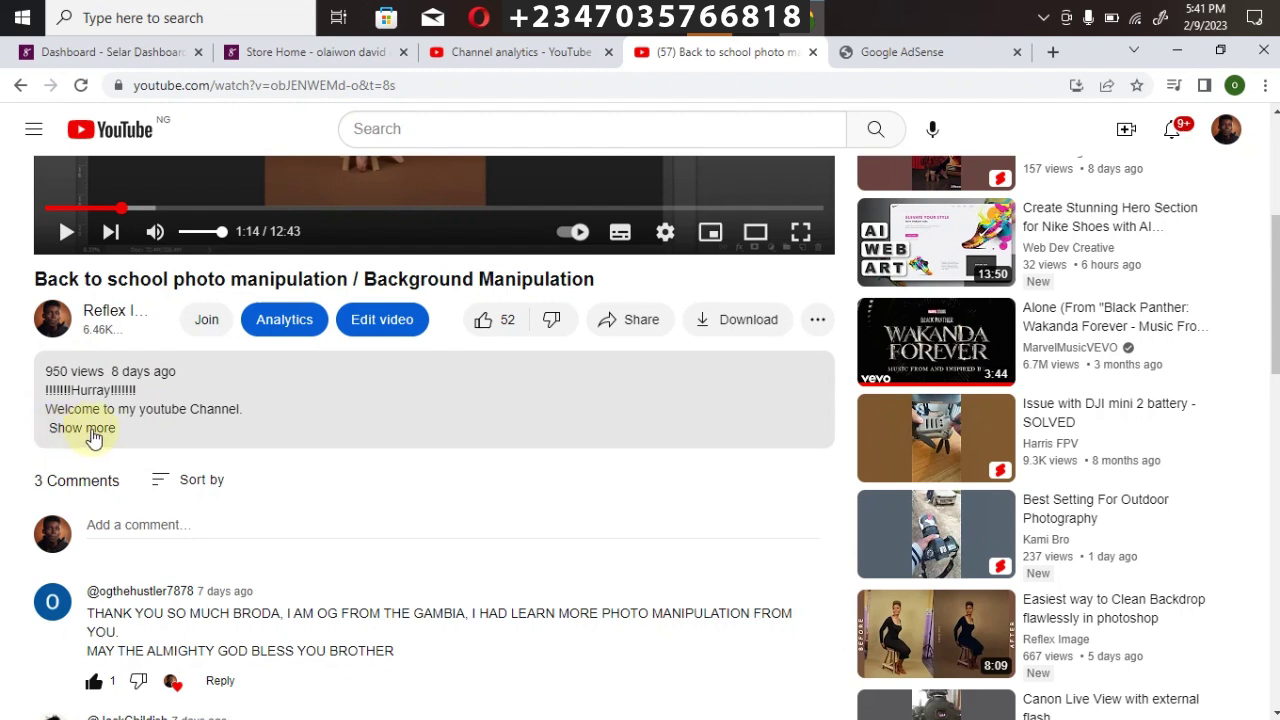
pyautogui.click(80, 432)
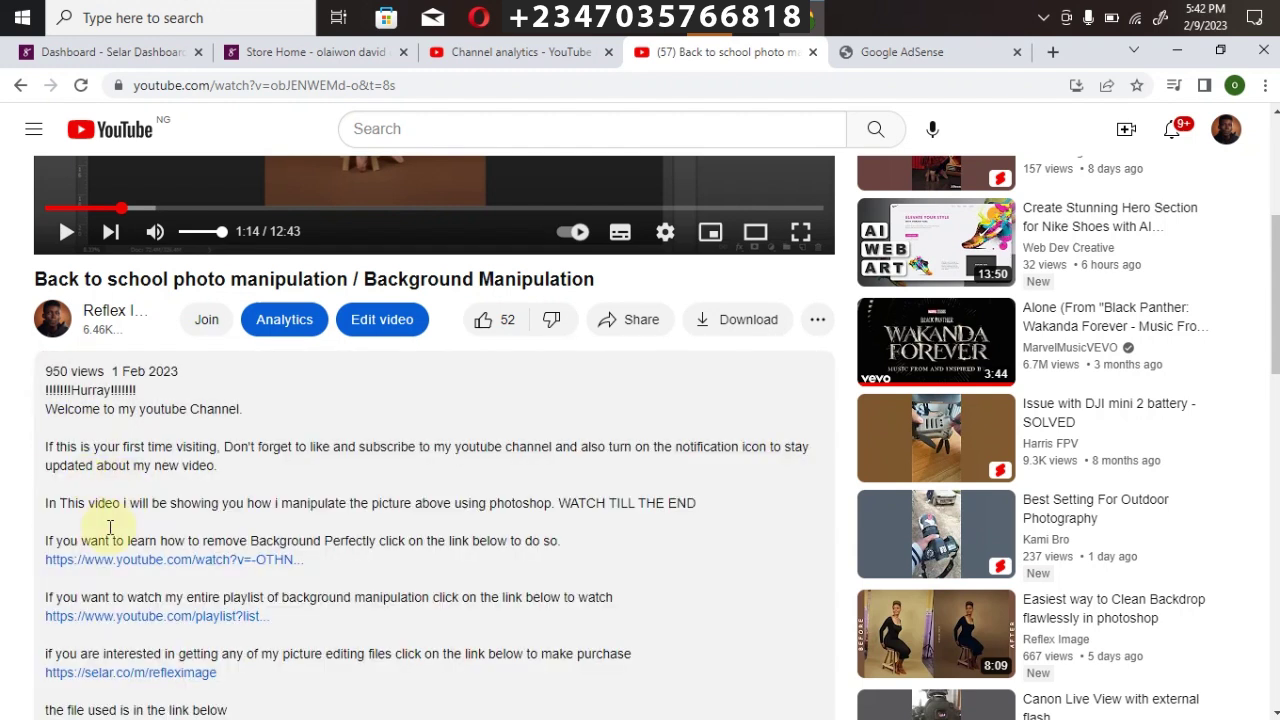
pyautogui.scroll(-3, 155, 460)
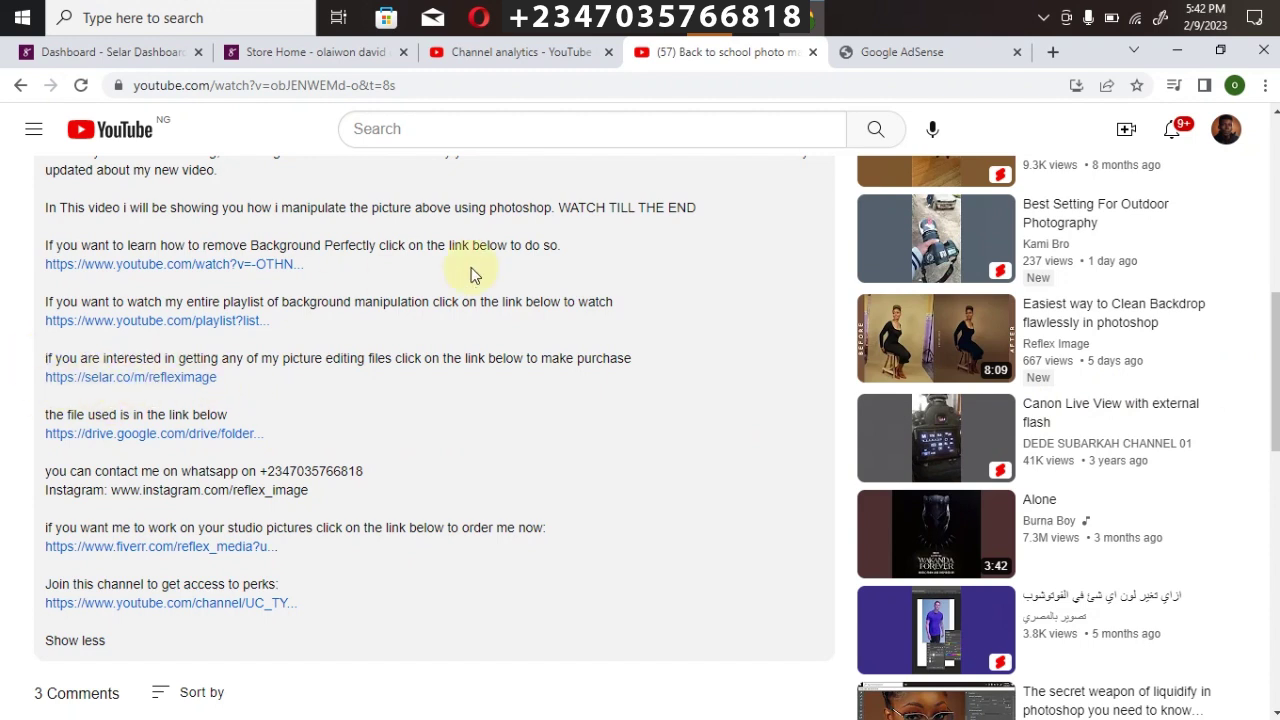
# - Switch to the Selar store page and look through the featured items and the full list of editing products
pyautogui.click(272, 51)
pyautogui.scroll(-3, 825, 383)
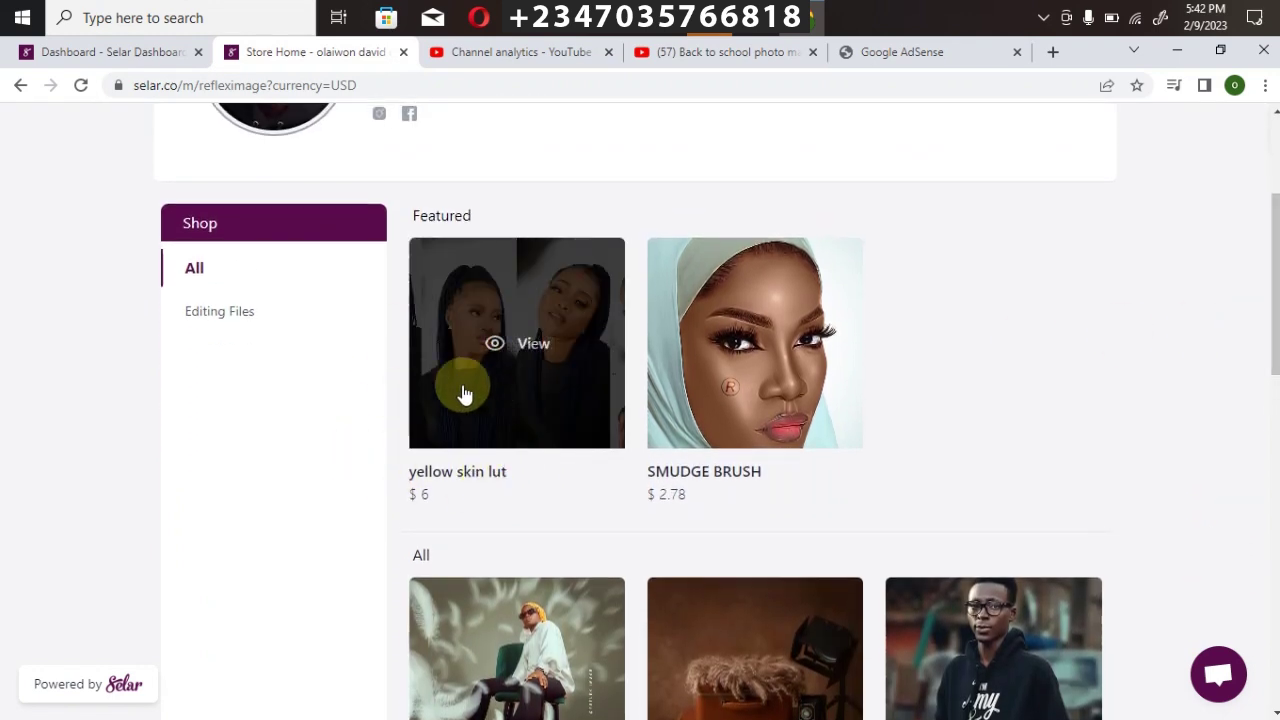
pyautogui.scroll(-3, 1149, 334)
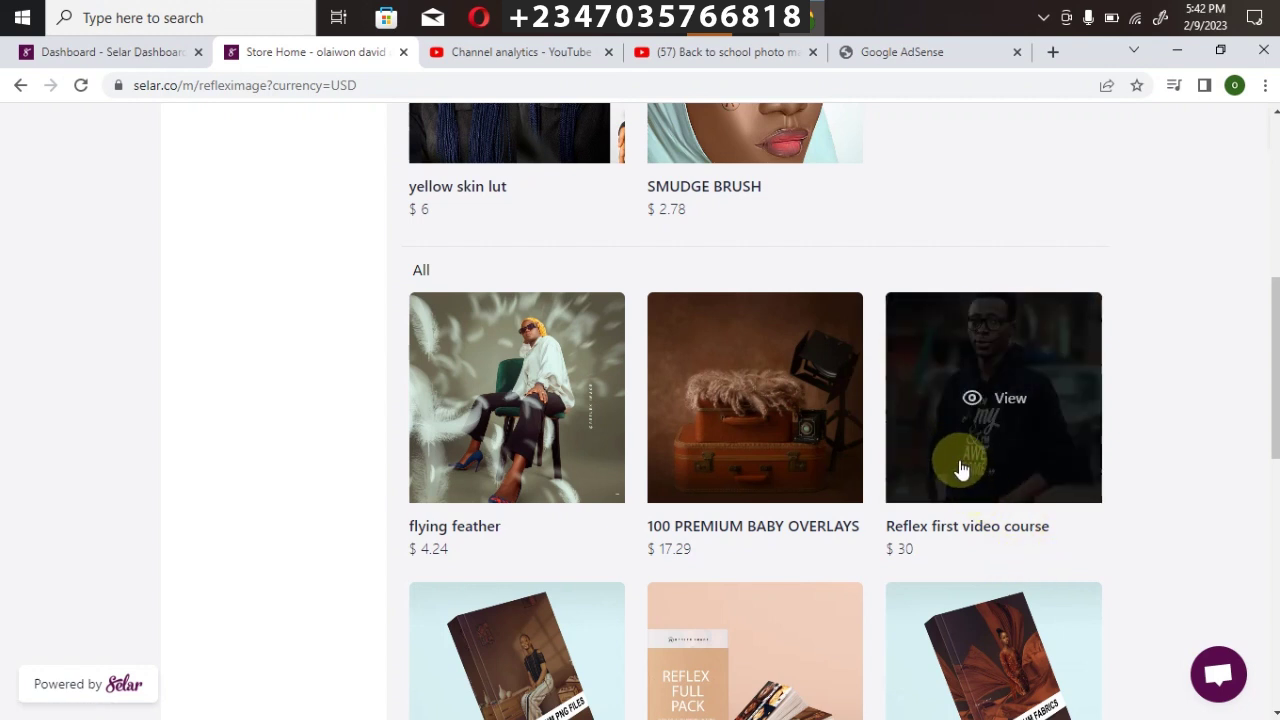
pyautogui.scroll(-3, 1274, 380)
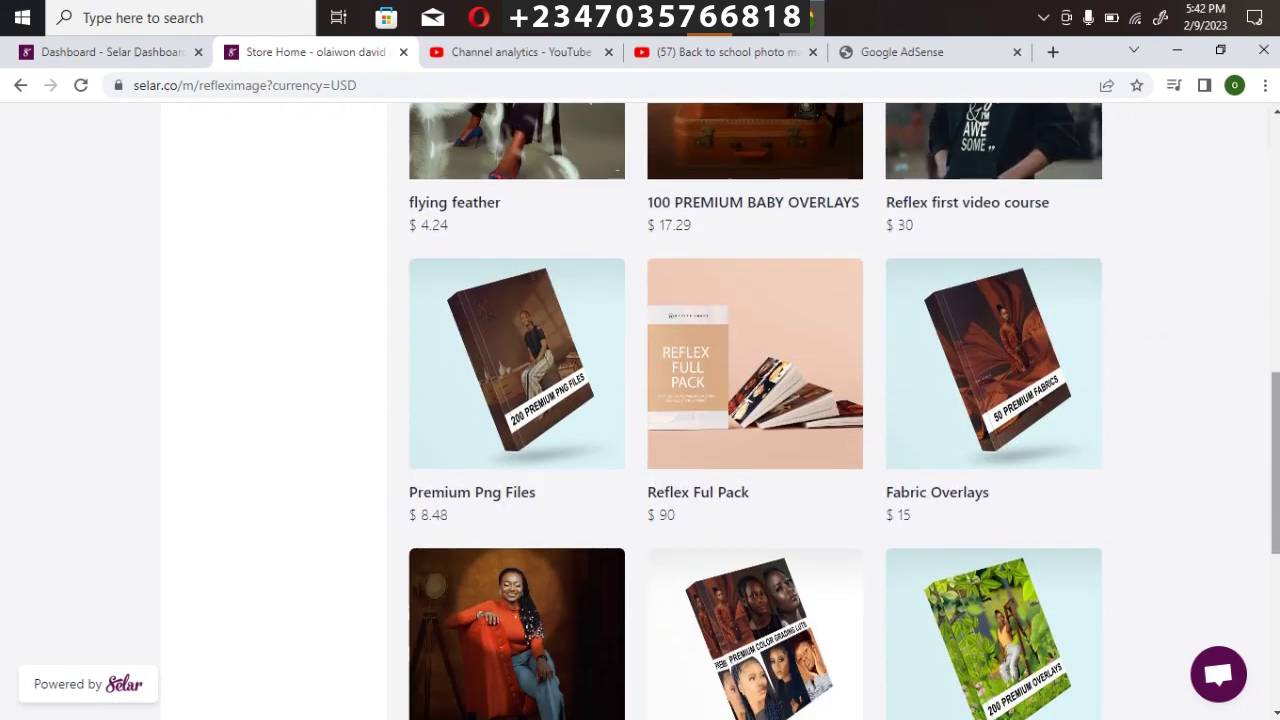
pyautogui.scroll(1, 966, 428)
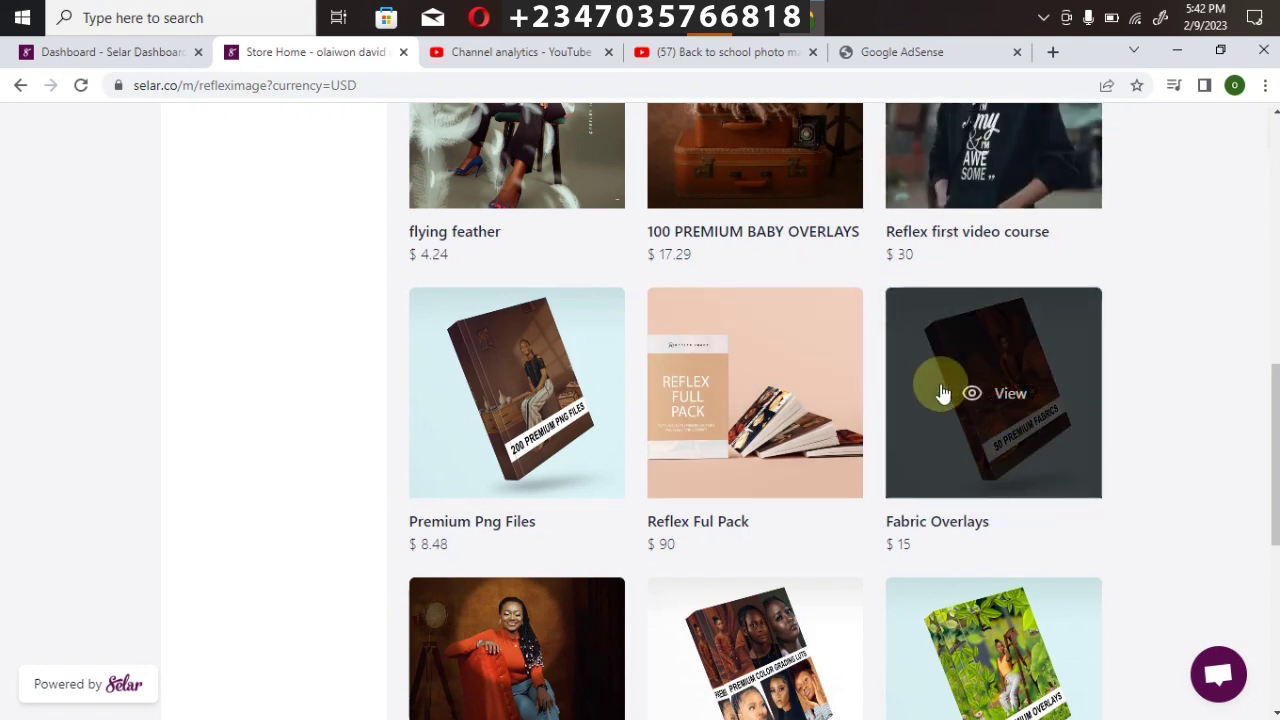
pyautogui.moveTo(1274, 414); pyautogui.dragTo(1274, 500)
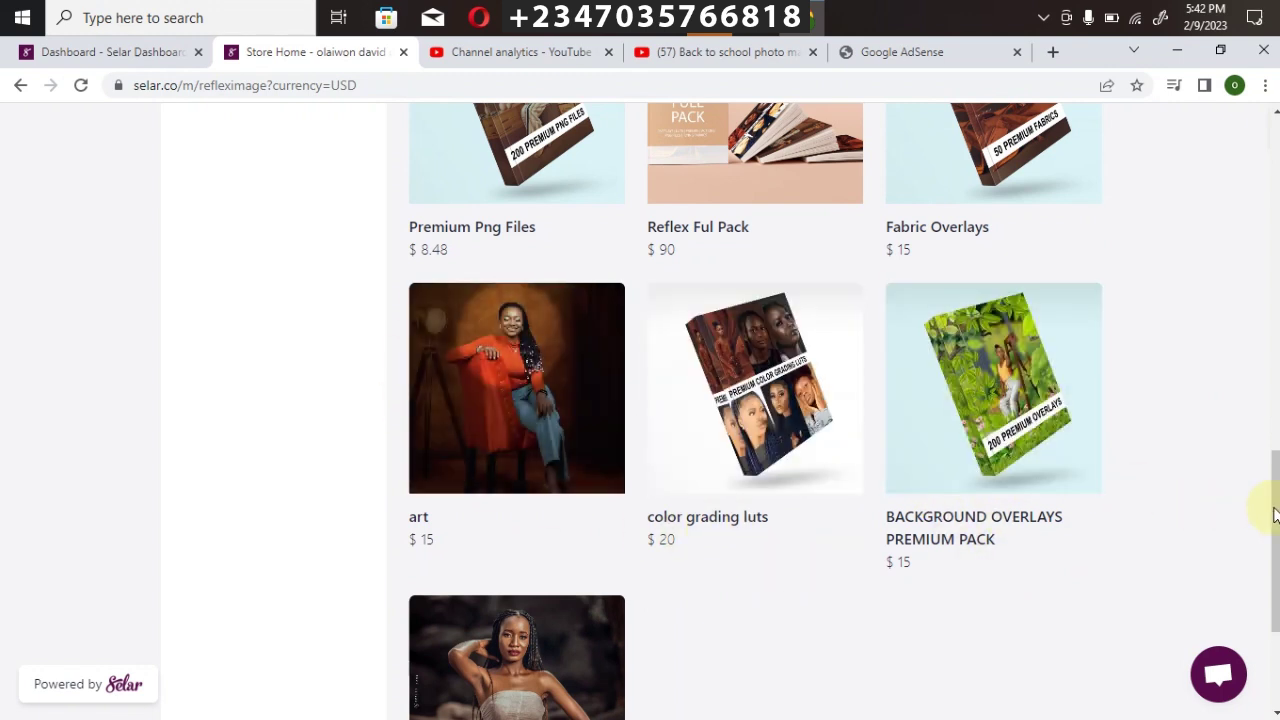
pyautogui.scroll(-3, 1271, 514)
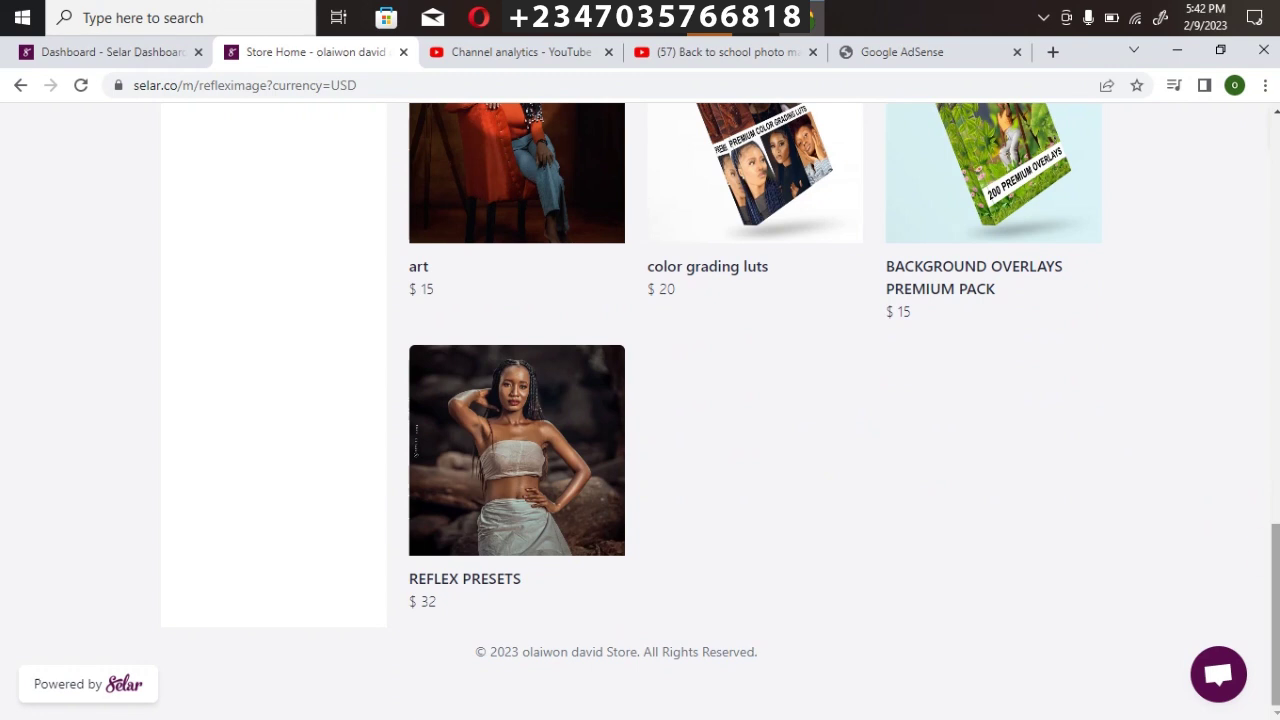
pyautogui.scroll(11, 717, 410)
pyautogui.scroll(-6, 717, 410)
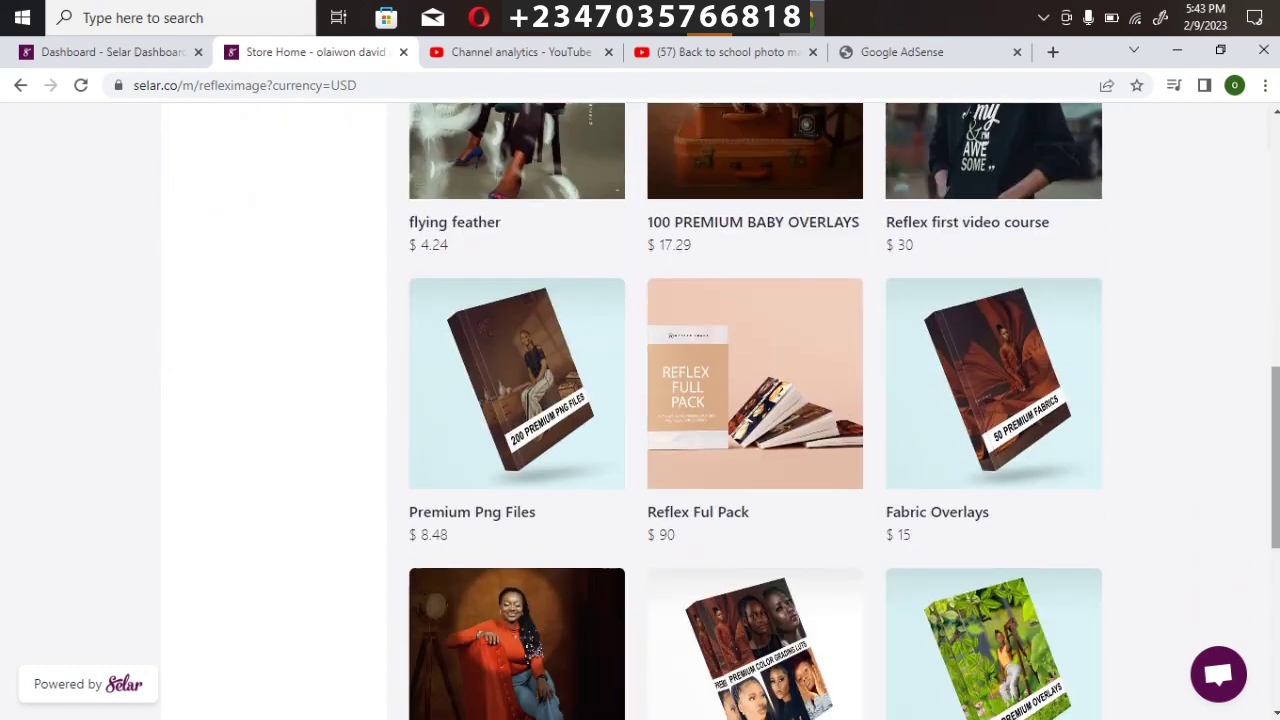
pyautogui.scroll(-4, 755, 410)
pyautogui.scroll(10, 755, 410)
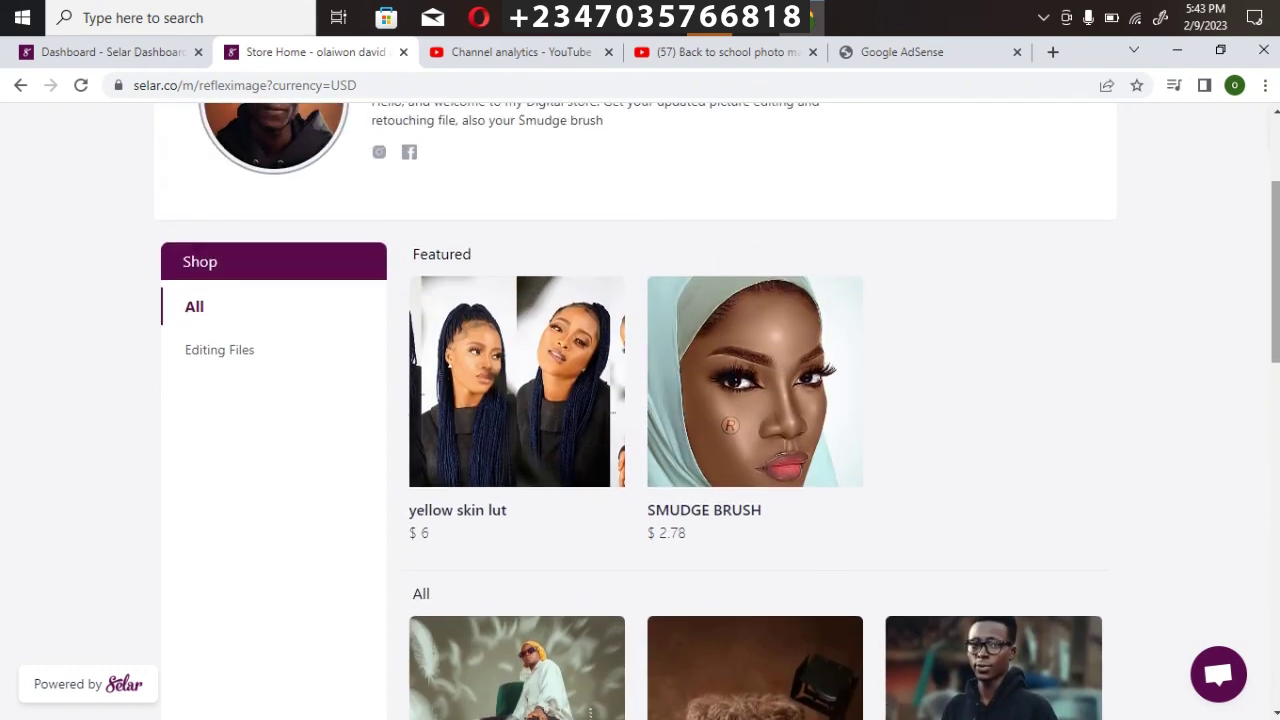